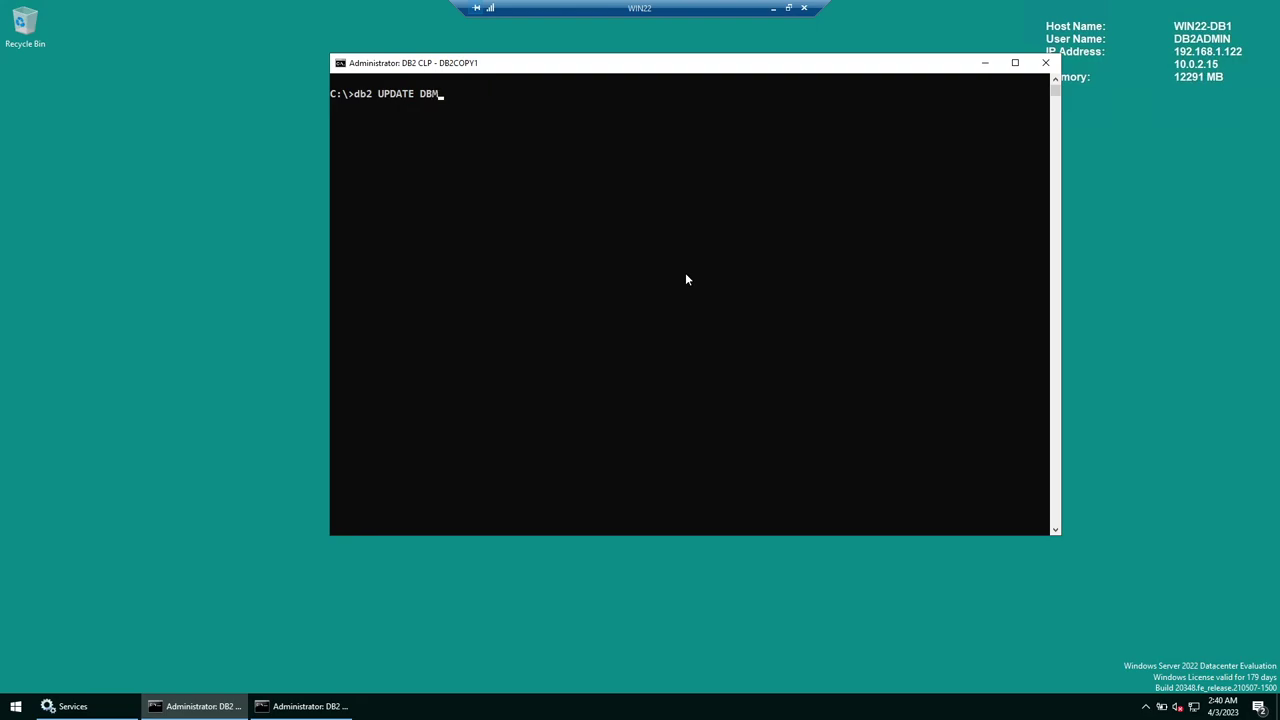
- Complete and run the db2 UPDATE DBM CFG USING SVCENAME 50001 command to set the instance's service port
{"action": "type", "text": "FG USING "}
{"action": "type", "text": "SVC"}
{"action": "type", "text": "B"}
{"action": "key", "text": "BackSpace"}
{"action": "type", "text": "ENAMN"}
{"action": "type", "text": " 50001"}
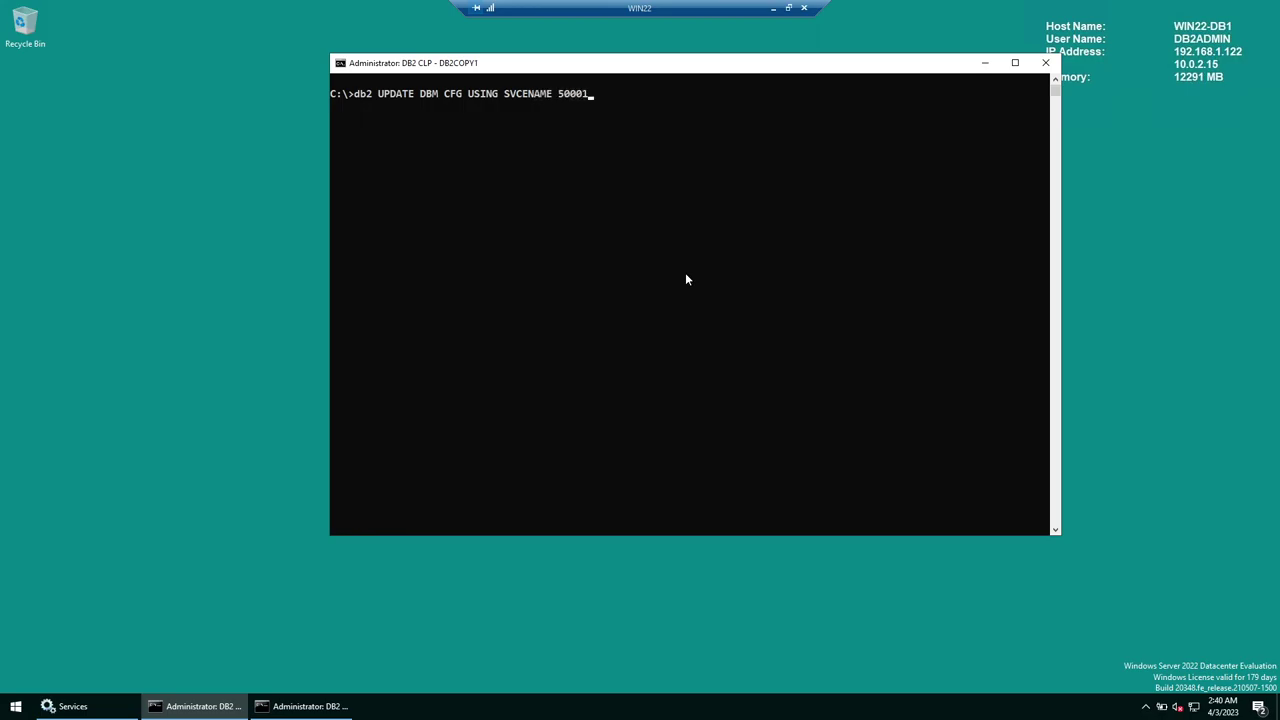
{"action": "key", "text": "Return"}
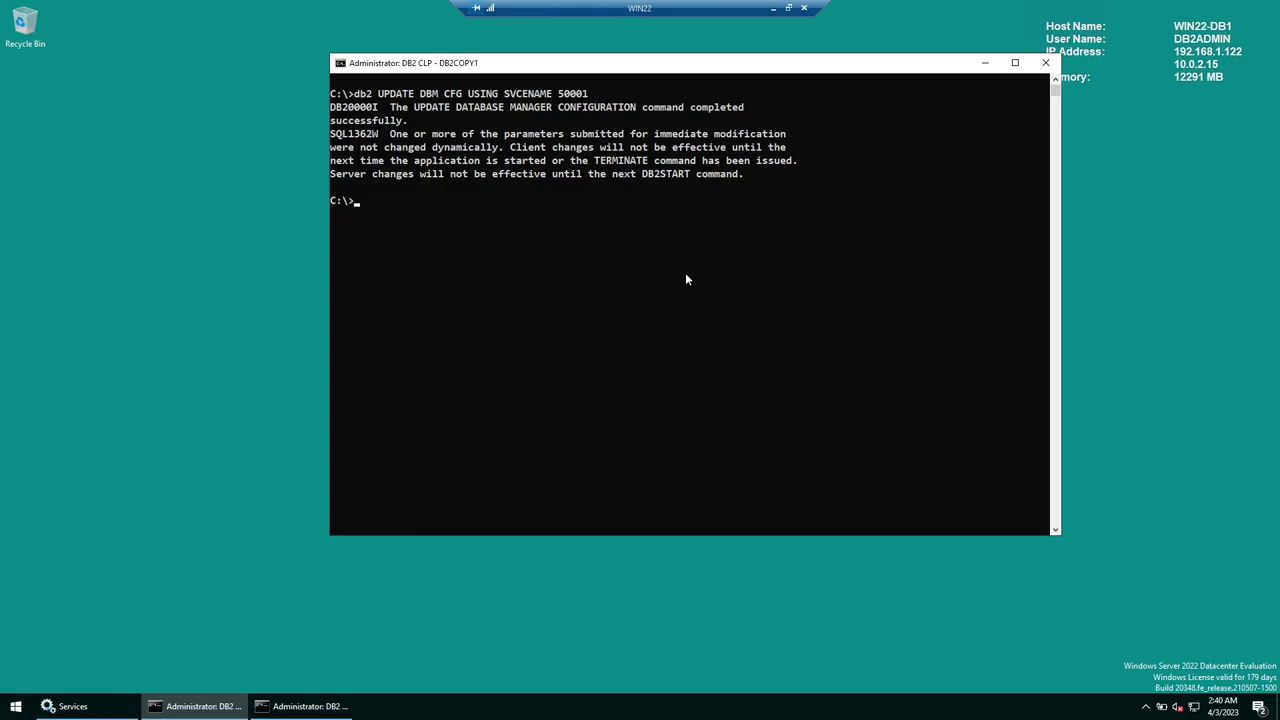
- Enable TCP/IP communication with db2set DB2COMM=TCPIP, and run the same setting again with the -i option
{"action": "type", "text": "db2s2t"}
{"action": "key", "text": "BackSpace"}
{"action": "key", "text": "BackSpace"}
{"action": "key", "text": "BackSpace"}
{"action": "key", "text": "BackSpace"}
{"action": "type", "text": "set DB2COMM=TCPIP"}
{"action": "key", "text": "Up"}
{"action": "type", "text": "-i"}
{"action": "key", "text": "Return"}
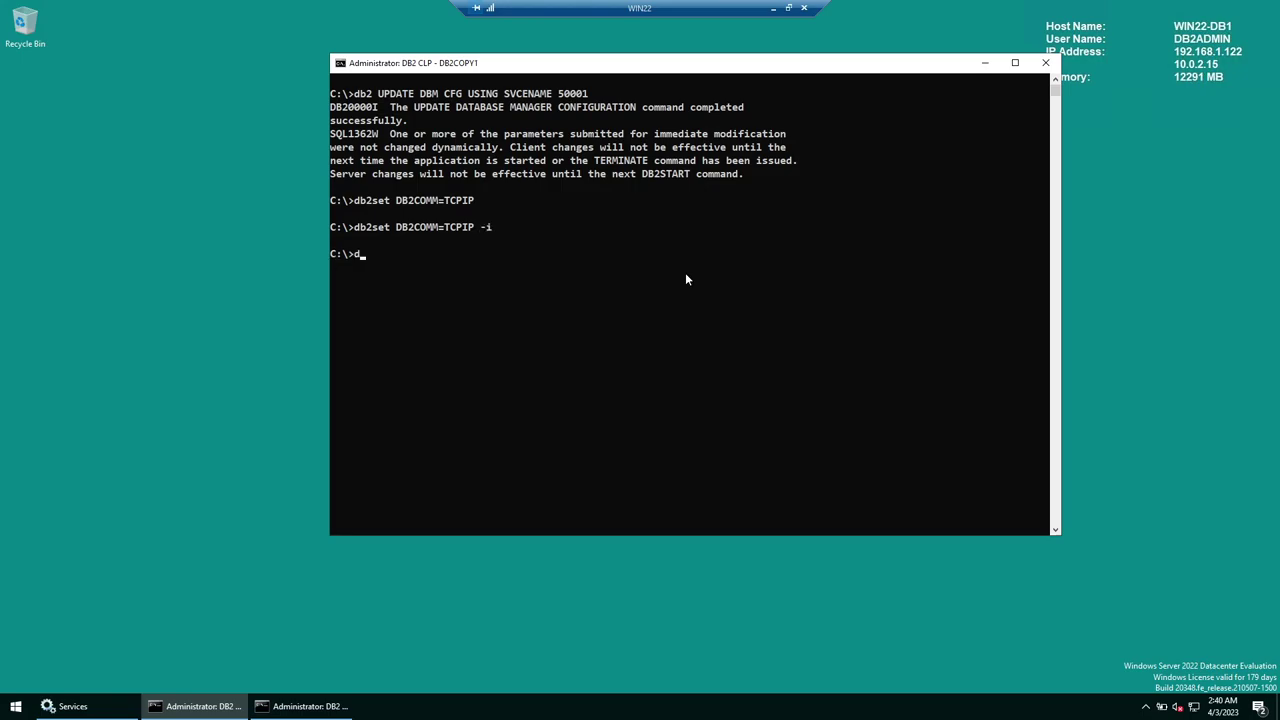
- Restart the DB2 instance with db2stop and db2start
{"action": "type", "text": "db2stop"}
{"action": "key", "text": "Return"}
{"action": "type", "text": "db2"}
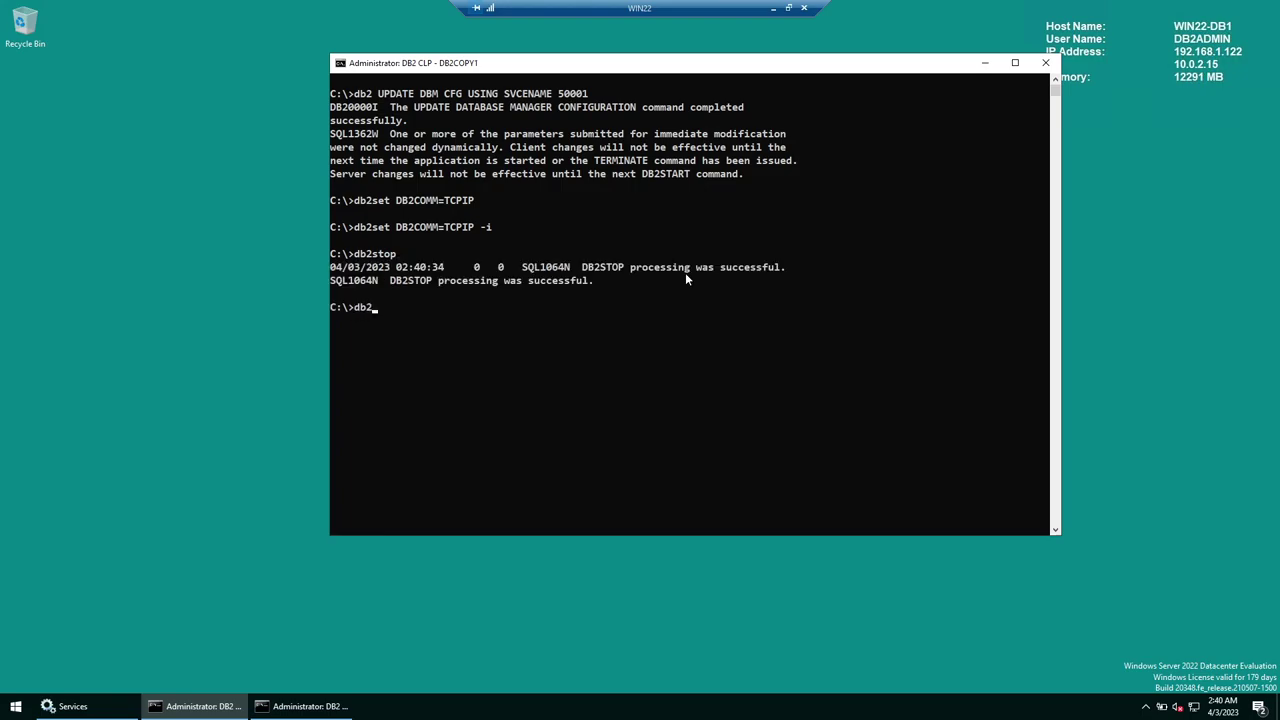
{"action": "type", "text": "start"}
{"action": "key", "text": "Return"}
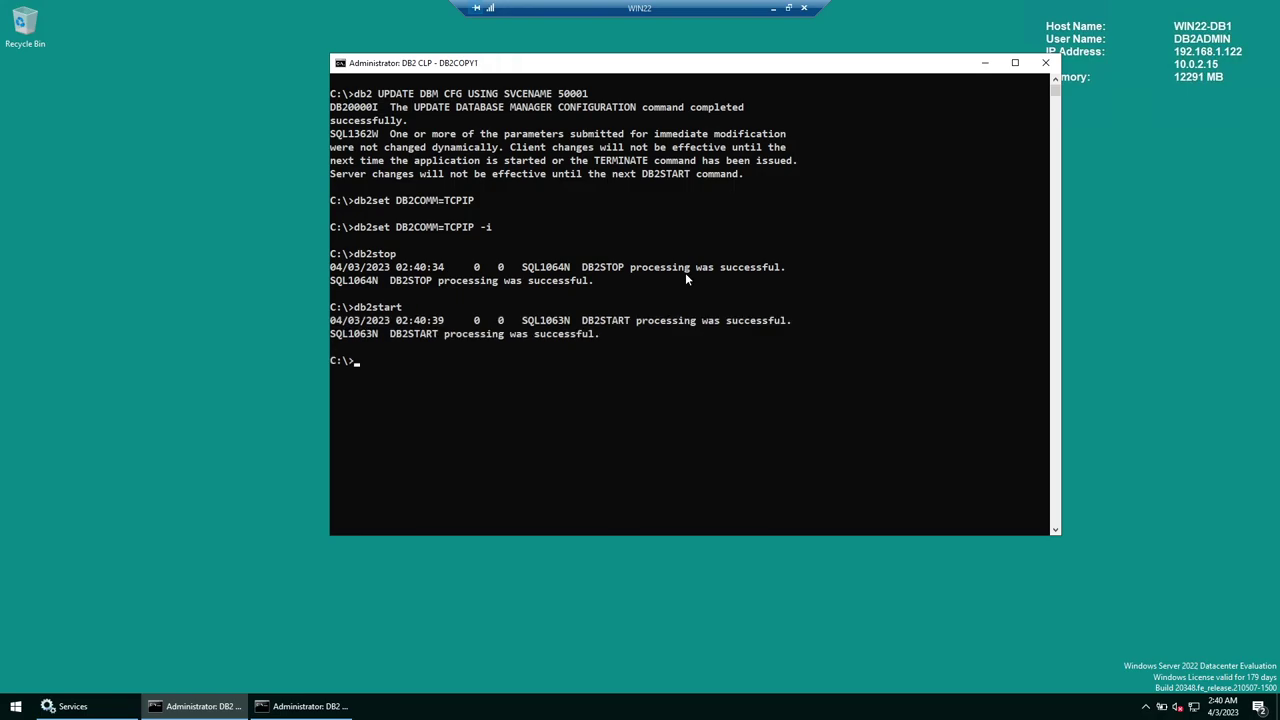
- Check for a listener on the DB2 port by running netstat -an | findstr LISTEN | findstr 50001
{"action": "type", "text": "netstat -an | findstr LISTEN | findts"}
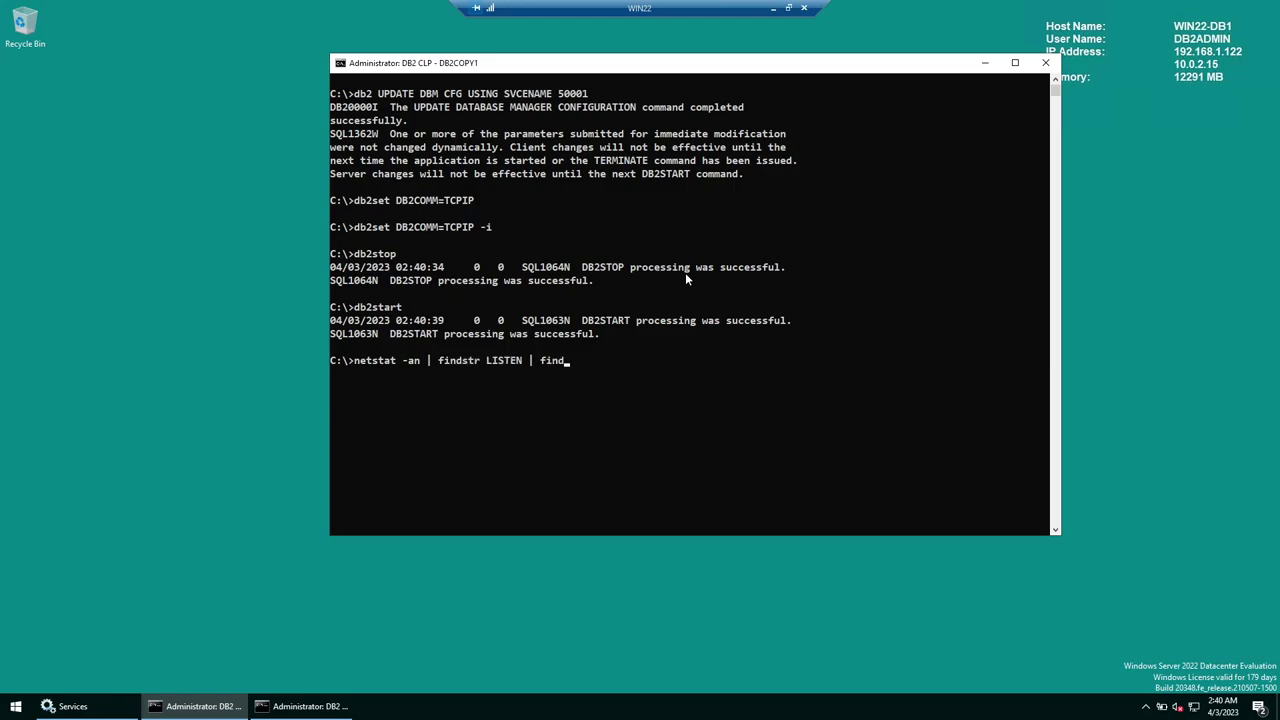
{"action": "key", "text": "BackSpace"}
{"action": "key", "text": "BackSpace"}
{"action": "type", "text": "str 50001"}
{"action": "key", "text": "Return"}
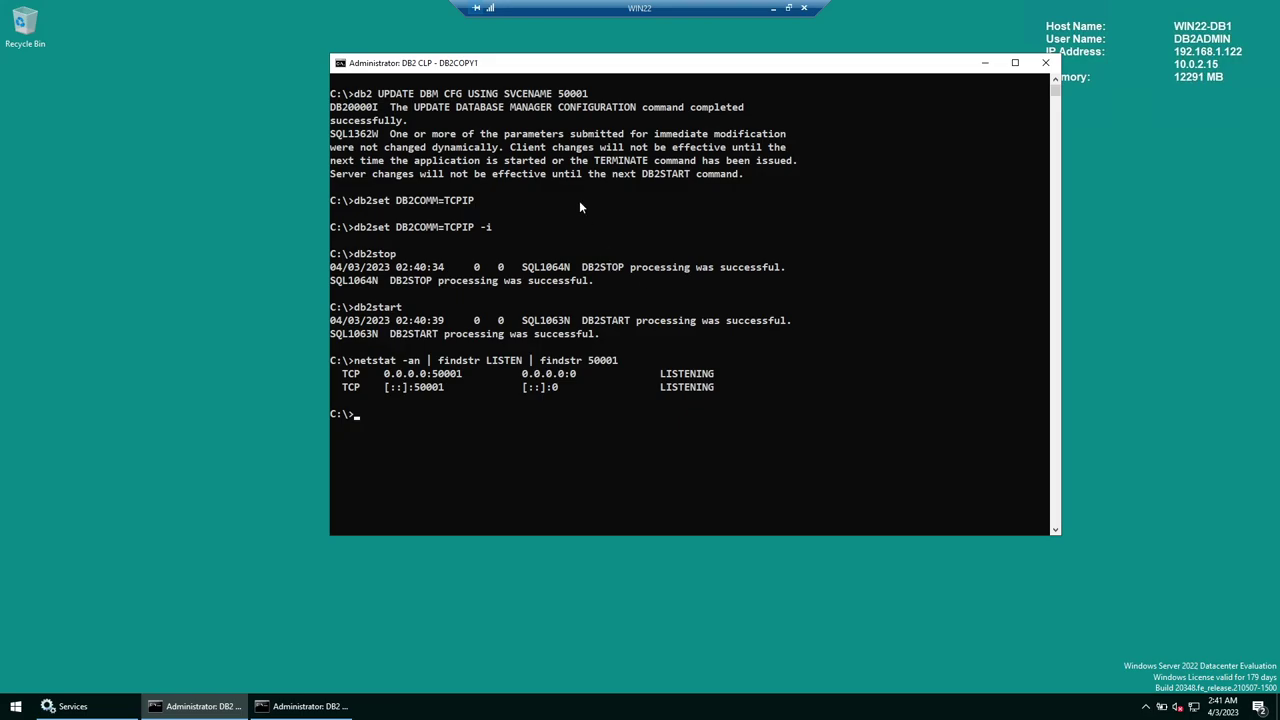
- Clear the console and check for connected applications with db2 LIST APPLICATIONS
{"action": "type", "text": "ls"}
{"action": "key", "text": "Return"}
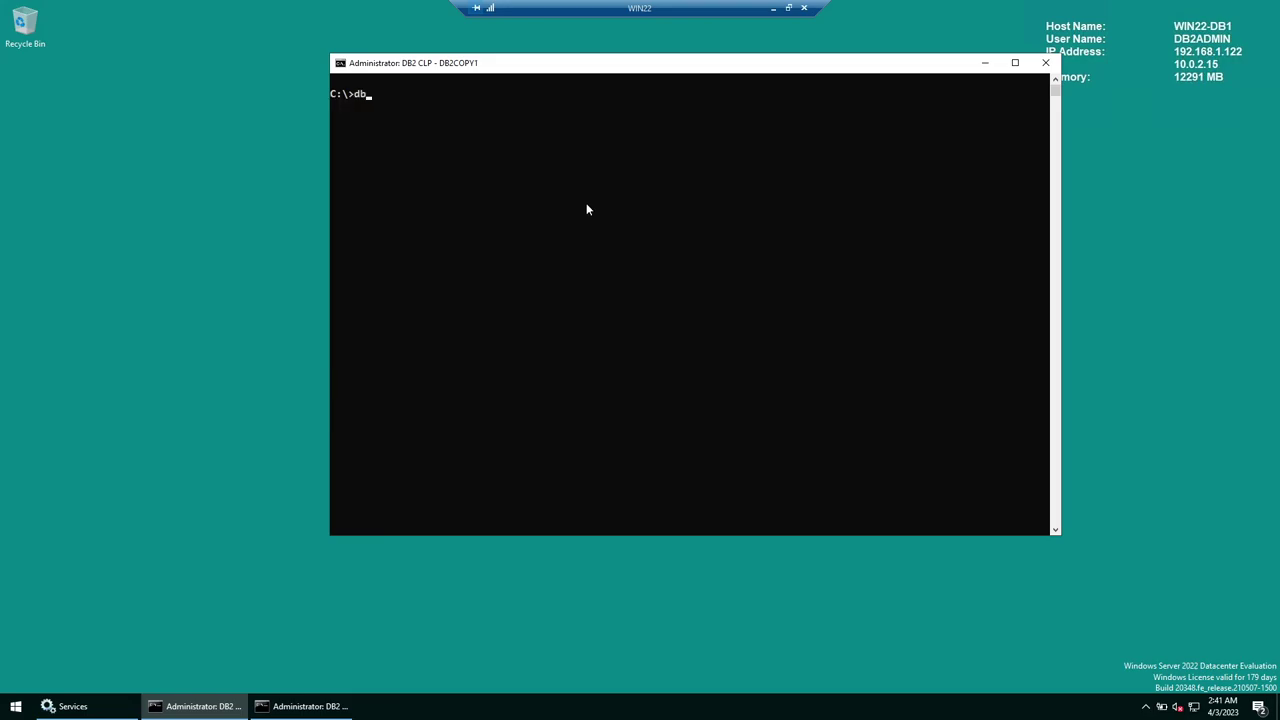
{"action": "type", "text": "db2 LIST APPLICATIONS"}
{"action": "key", "text": "Return"}
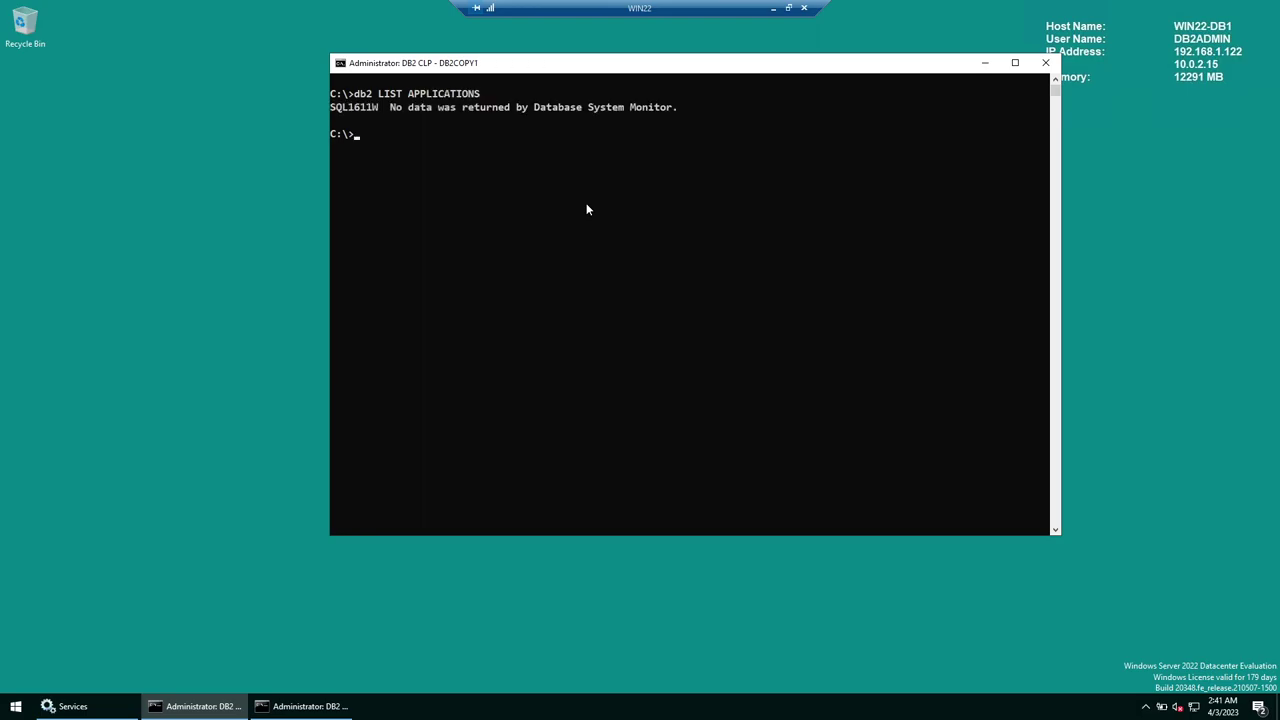
- Look up the server's IP addresses with ipconfig | findstr IPv4 and highlight the second listed address
{"action": "type", "text": "ipc"}
{"action": "key", "text": "BackSpace"}
{"action": "key", "text": "BackSpace"}
{"action": "key", "text": "BackSpace"}
{"action": "type", "text": "onfig | find"}
{"action": "type", "text": "str IPv4"}
{"action": "key", "text": "Return"}
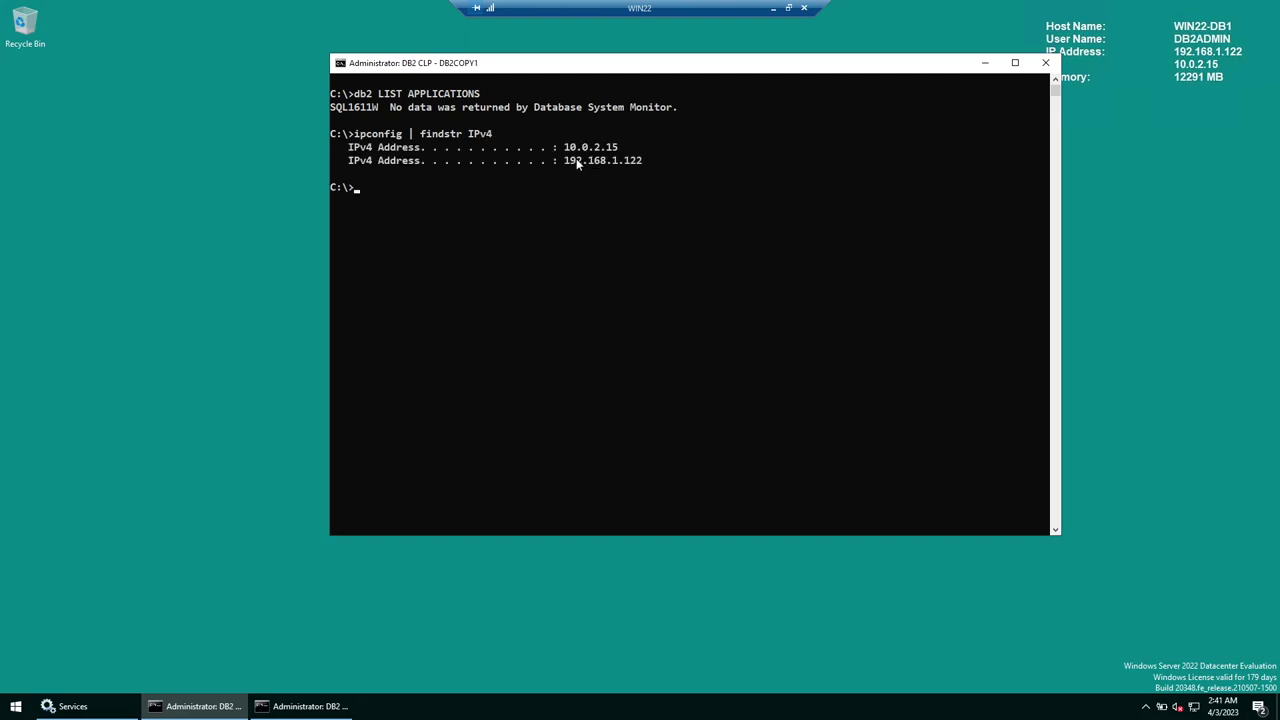
{"action": "left_click_drag", "start_coordinate": [565, 161], "coordinate": [654, 163]}
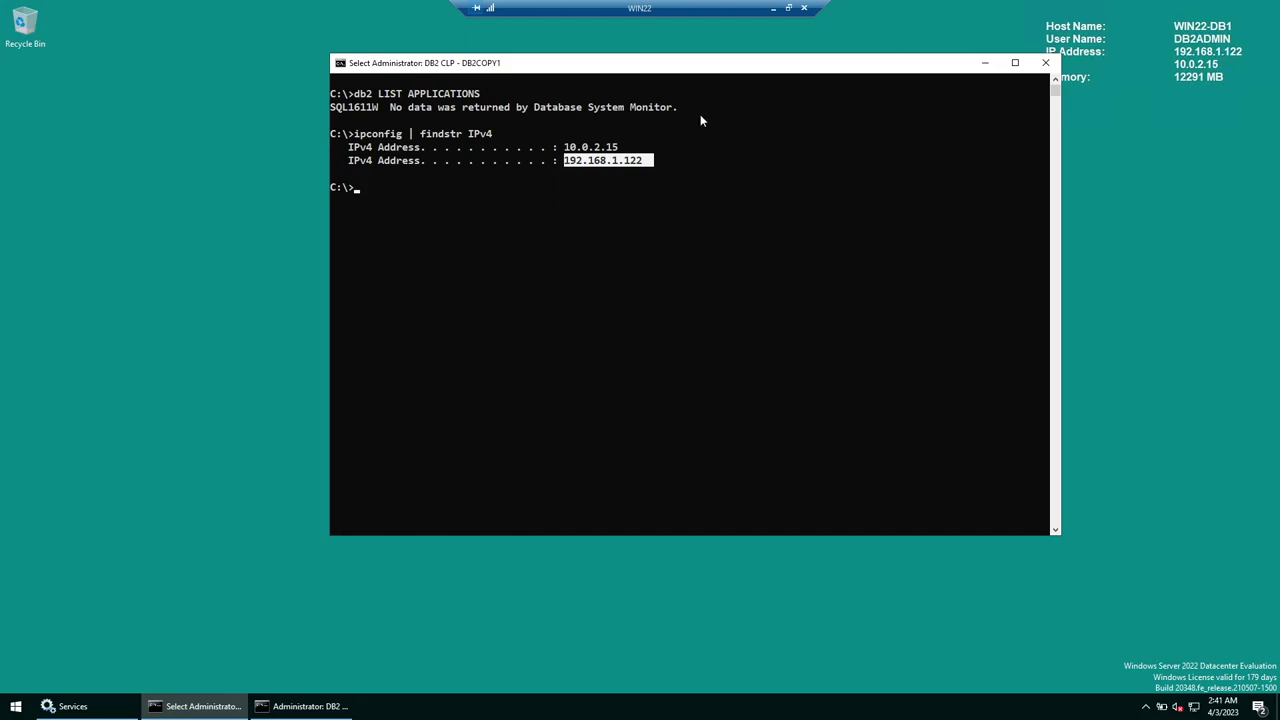
{"action": "left_click", "coordinate": [675, 147]}
{"action": "left_click_drag", "start_coordinate": [565, 162], "coordinate": [642, 162]}
- Switch to Firefox on the local desktop, search Google for "IBM Data server client v11.5.8" and open the IBM Data Server Client Packages - Fix Central result
{"action": "left_click", "coordinate": [773, 8]}
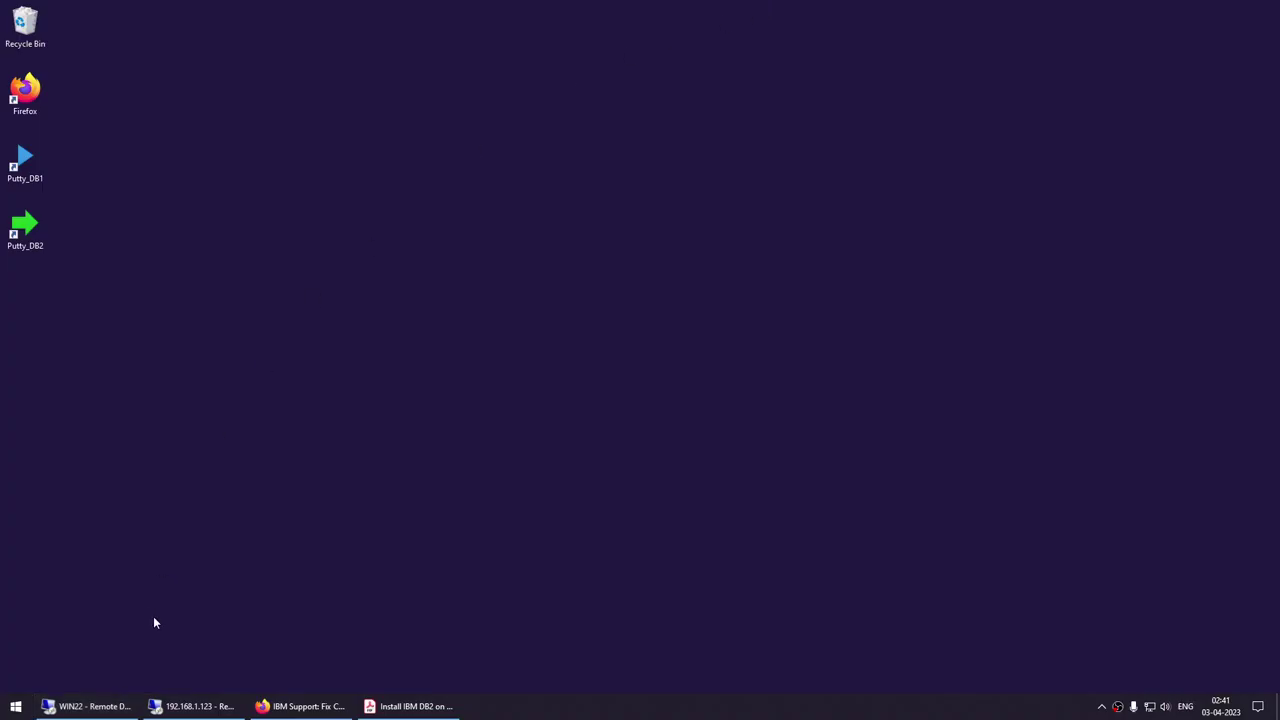
{"action": "left_click", "coordinate": [300, 706]}
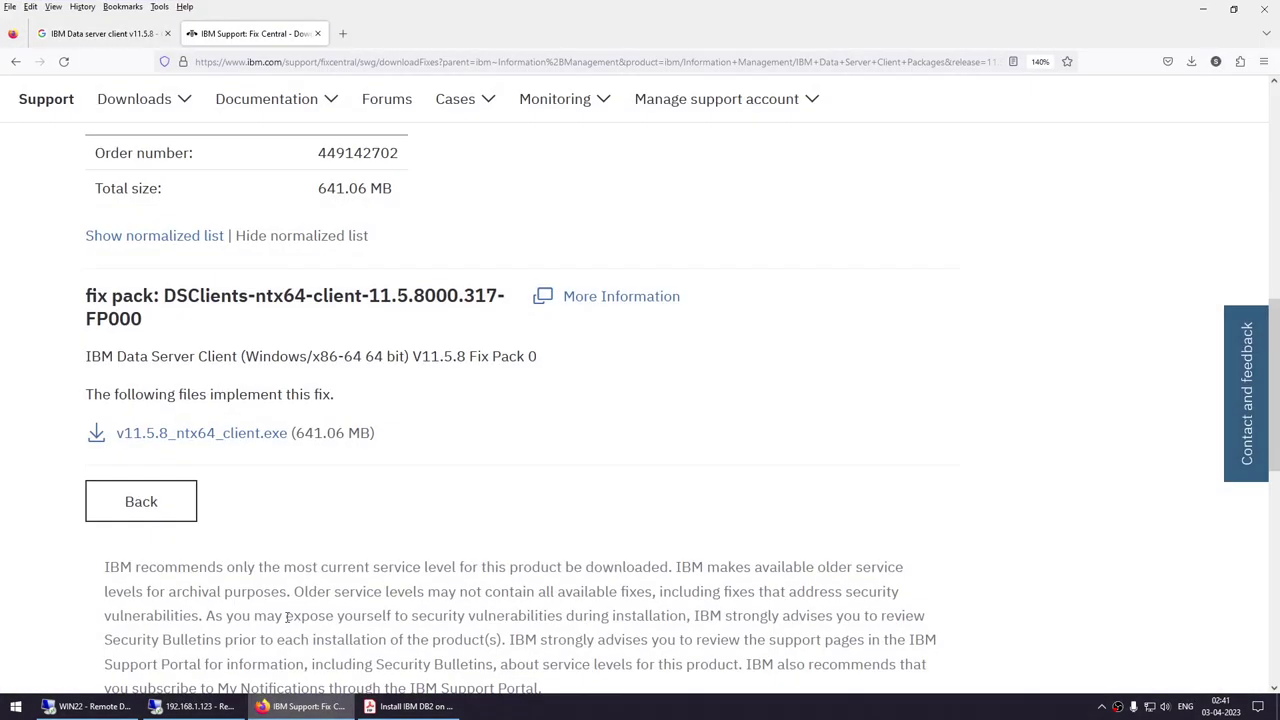
{"action": "left_click", "coordinate": [178, 36]}
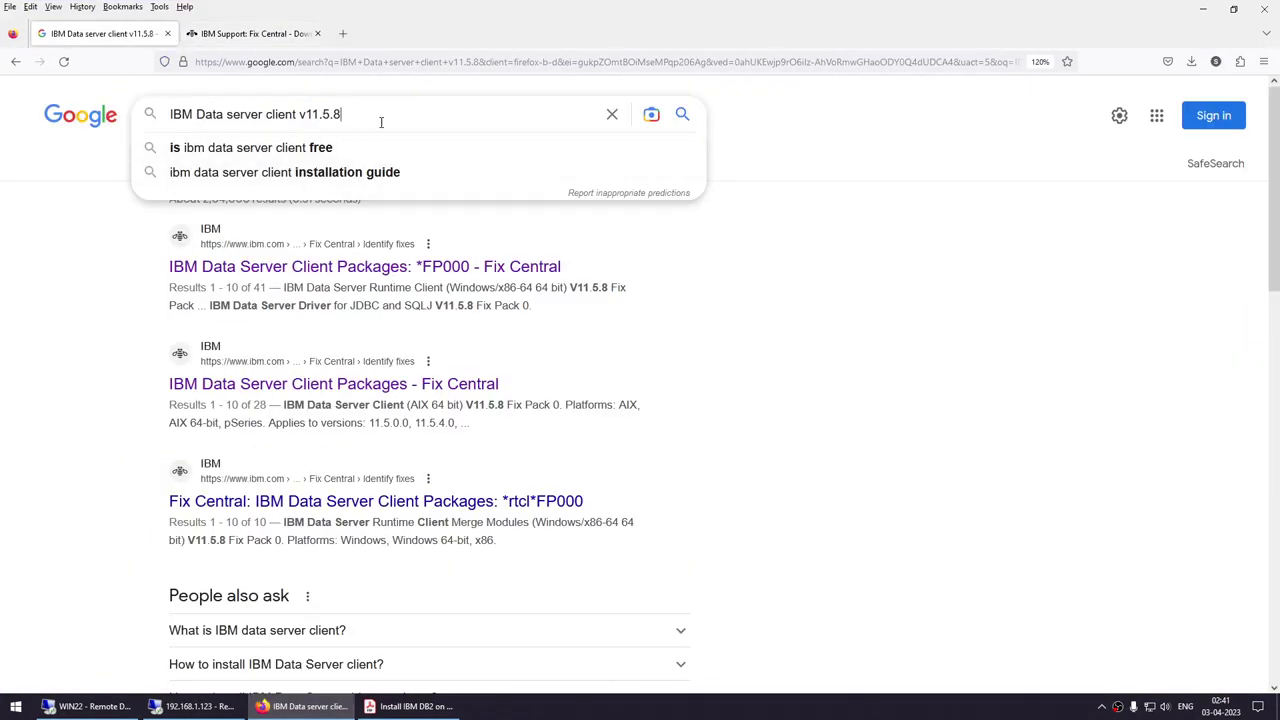
{"action": "key", "text": "Return"}
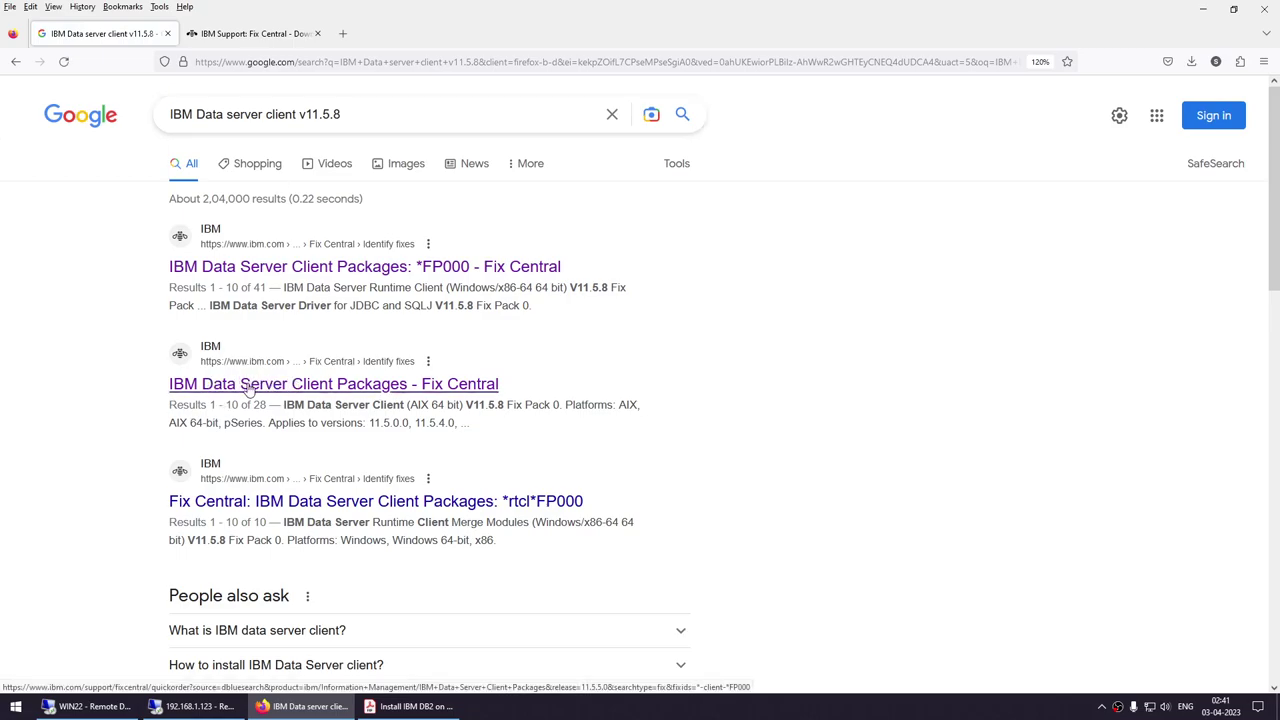
{"action": "left_click", "coordinate": [265, 385]}
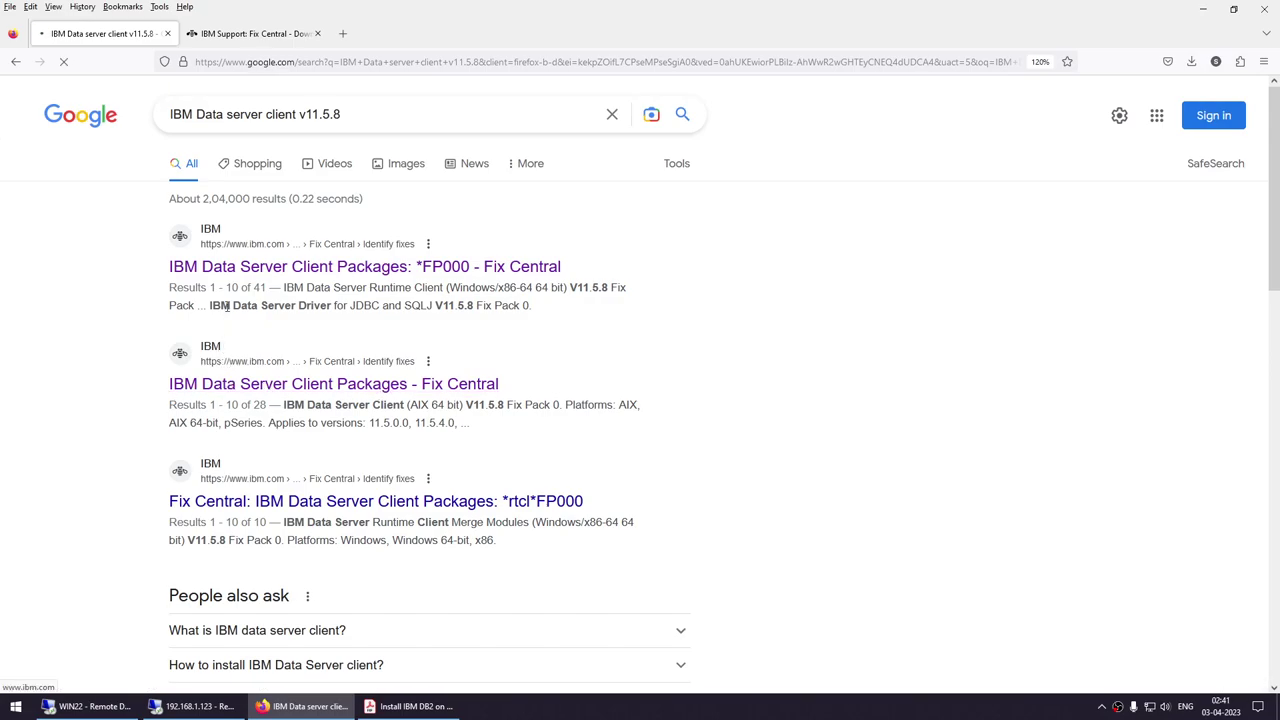
- Select the DSClients-ntx64-client-11.5.8000.317-FP000 fix pack for 64-bit Windows and continue to its download page
{"action": "scroll", "coordinate": [316, 317], "scroll_direction": "down", "scroll_amount": 2}
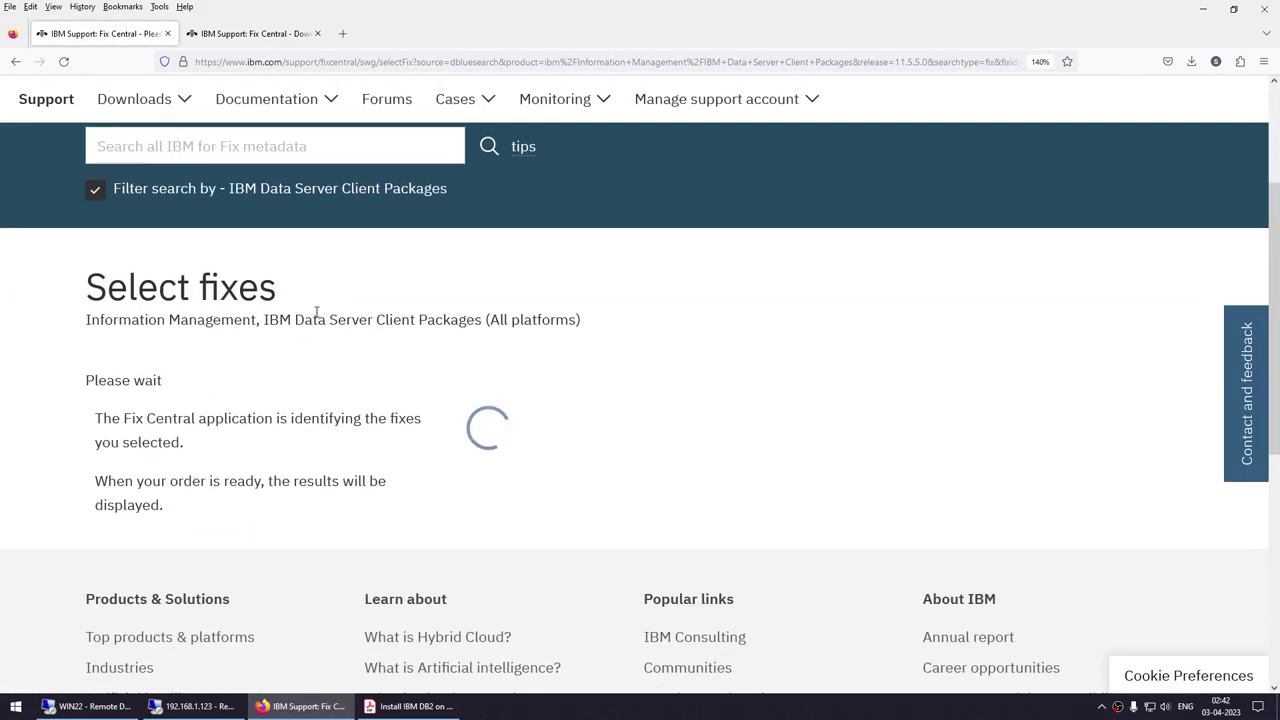
{"action": "scroll", "coordinate": [315, 317], "scroll_direction": "down", "scroll_amount": 5}
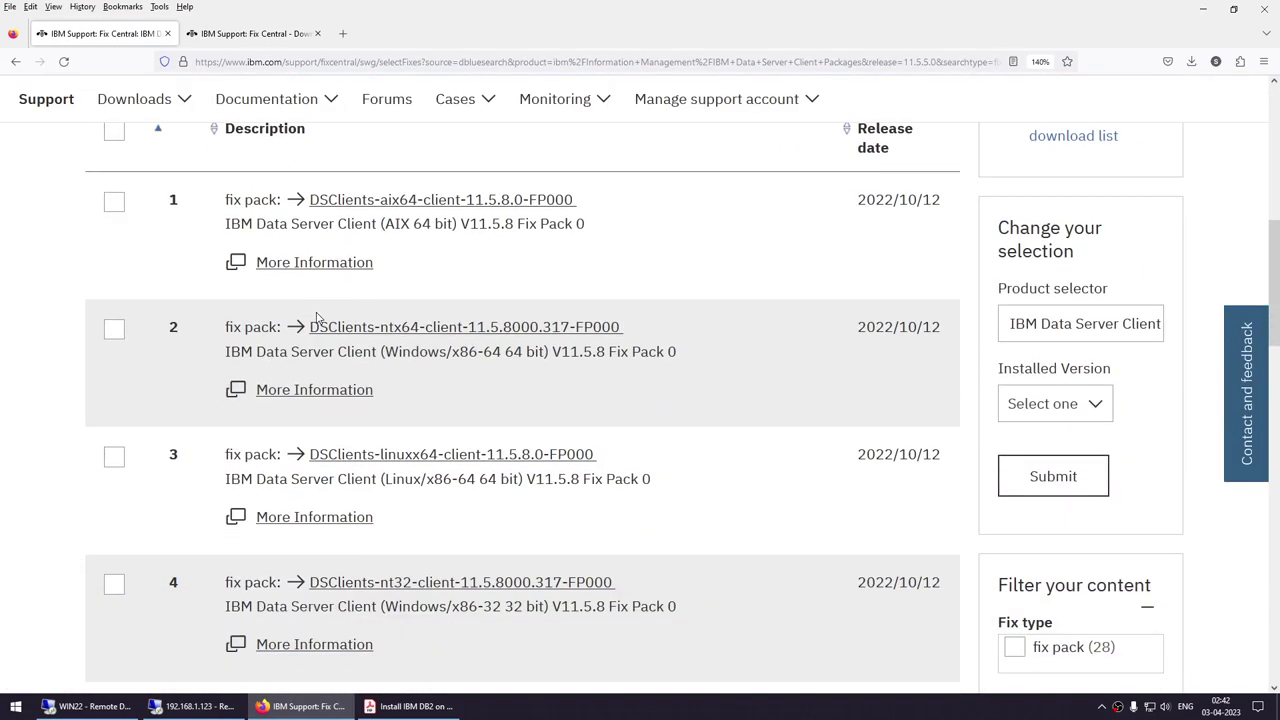
{"action": "left_click", "coordinate": [318, 287]}
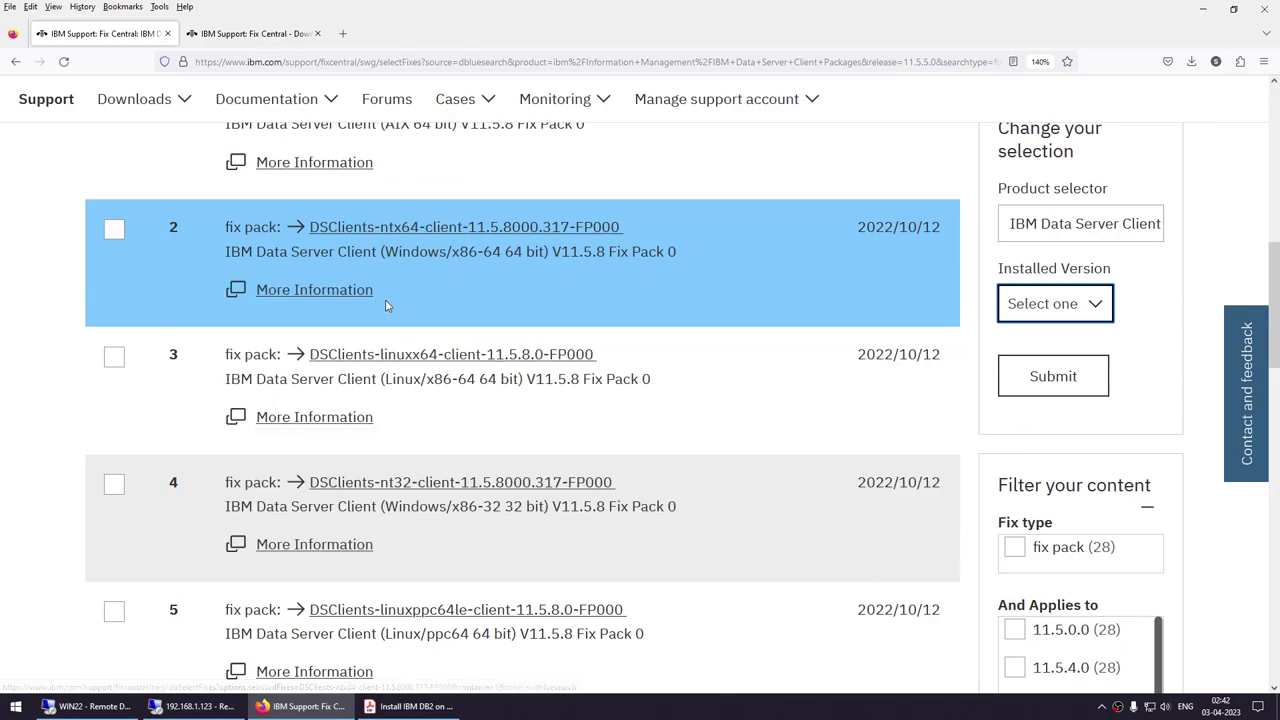
{"action": "left_click", "coordinate": [114, 229]}
{"action": "scroll", "coordinate": [315, 265], "scroll_direction": "down", "scroll_amount": 5}
{"action": "scroll", "coordinate": [314, 260], "scroll_direction": "down", "scroll_amount": 8}
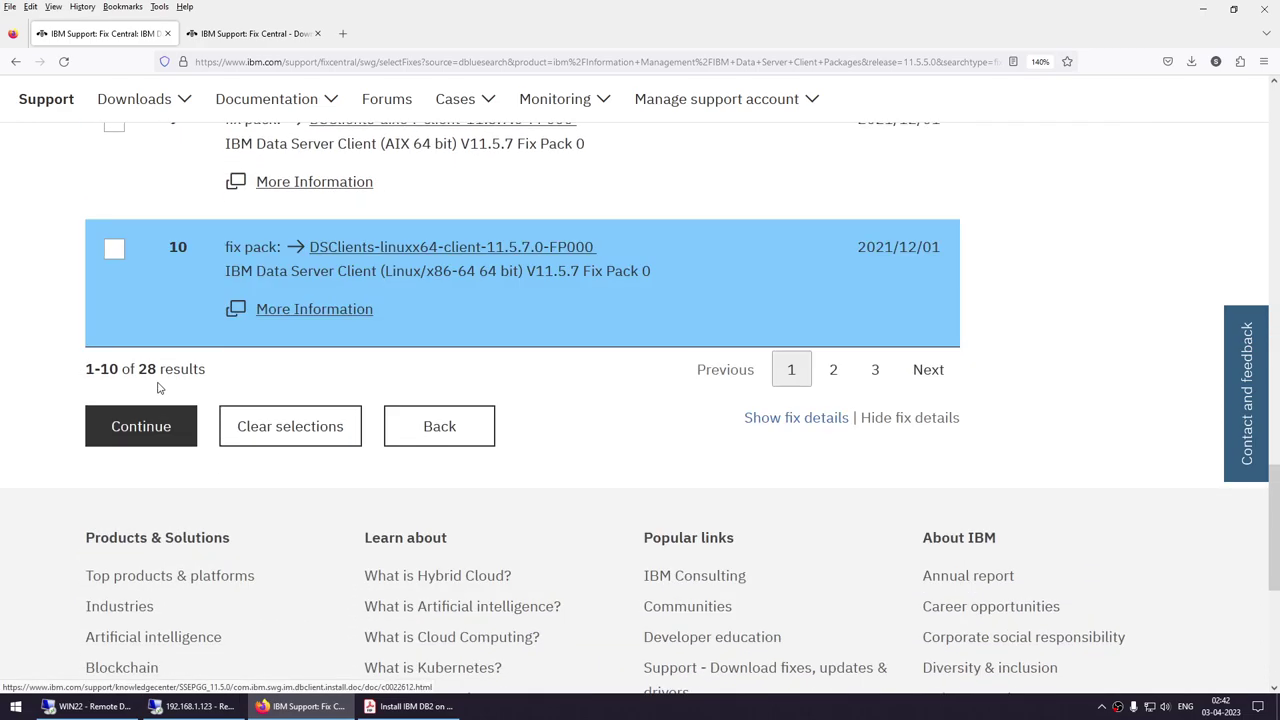
{"action": "left_click", "coordinate": [188, 433]}
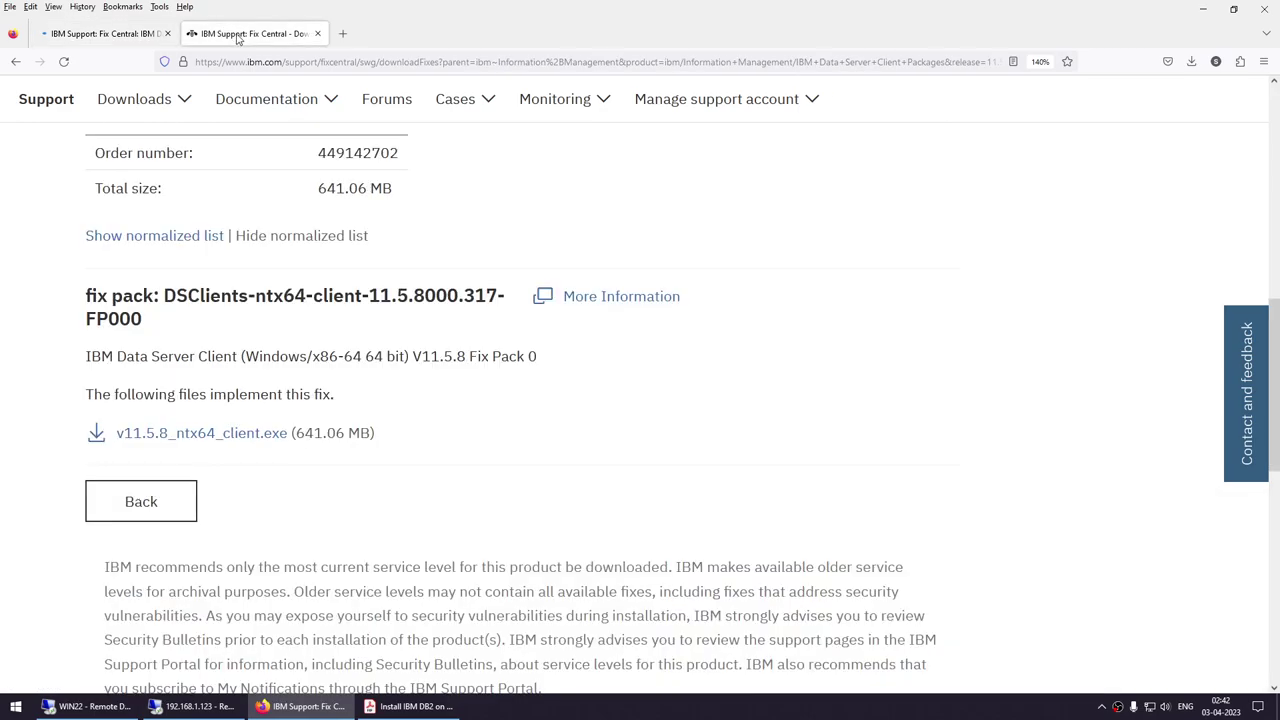
- Start downloading v11.5.8_ntx64_client.exe, then exit the browser and cancel the running download
{"action": "scroll", "coordinate": [531, 328], "scroll_direction": "down", "scroll_amount": 2}
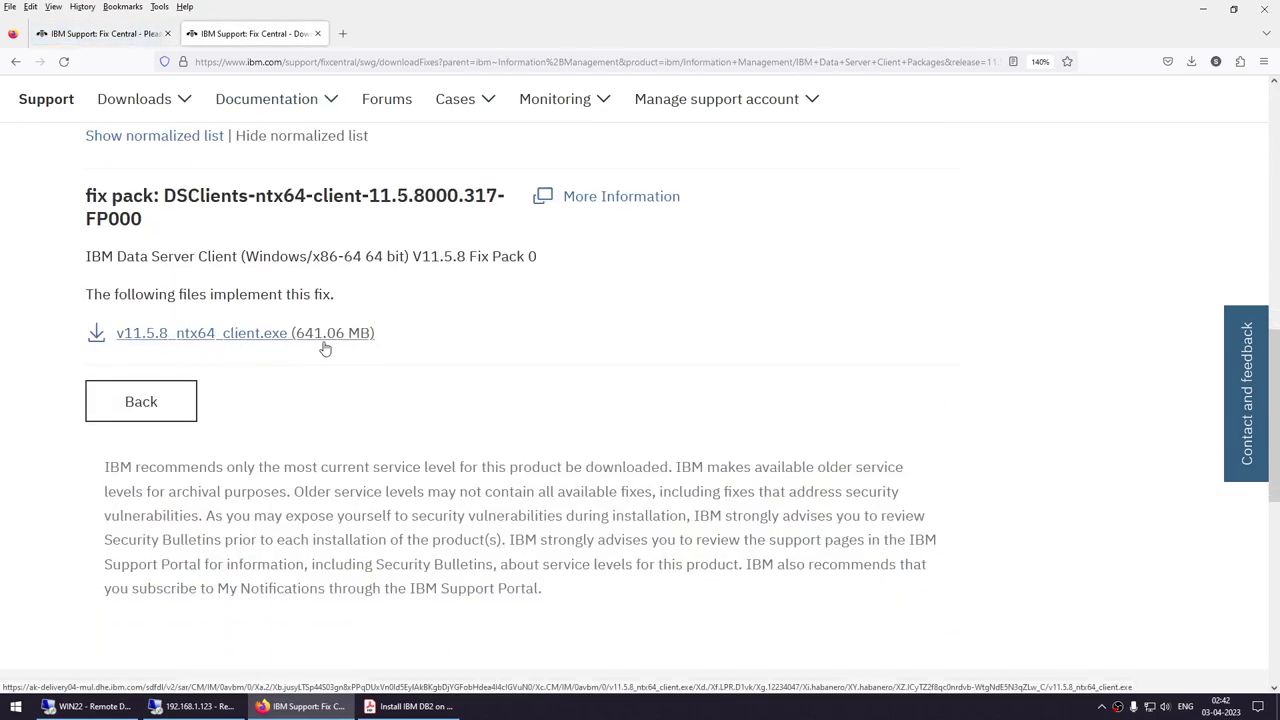
{"action": "left_click", "coordinate": [218, 336]}
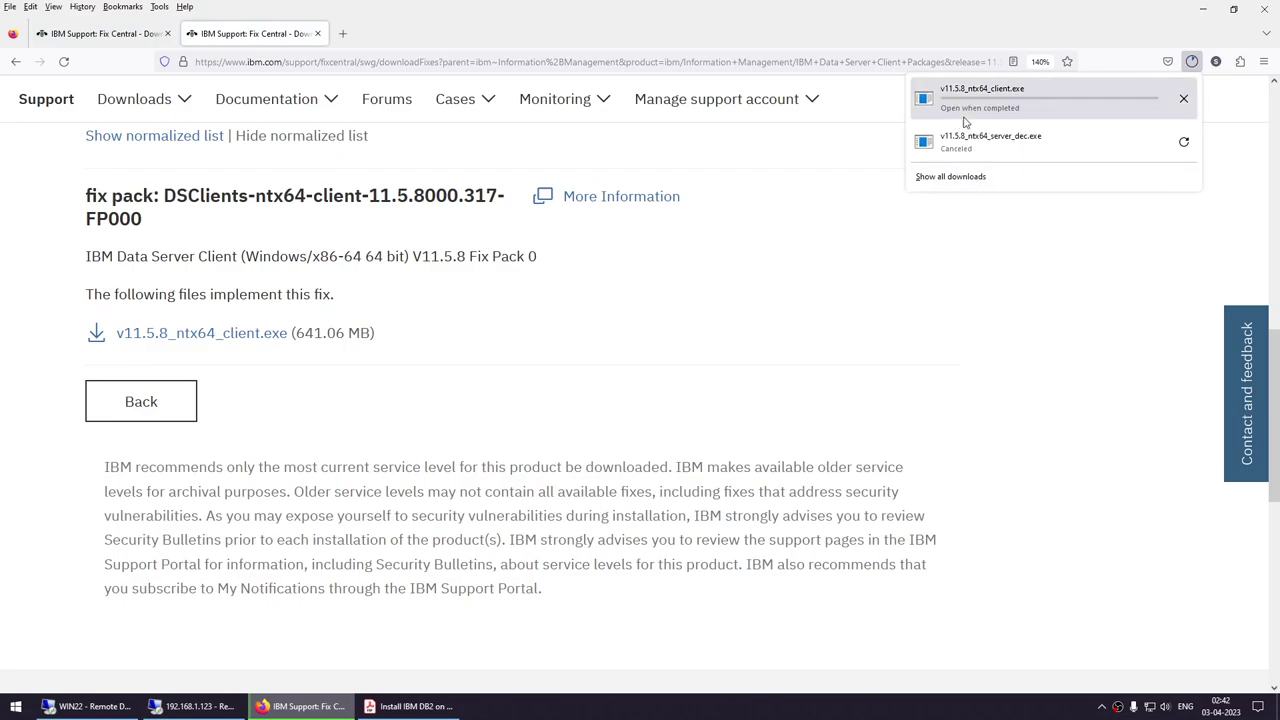
{"action": "left_click", "coordinate": [1262, 12]}
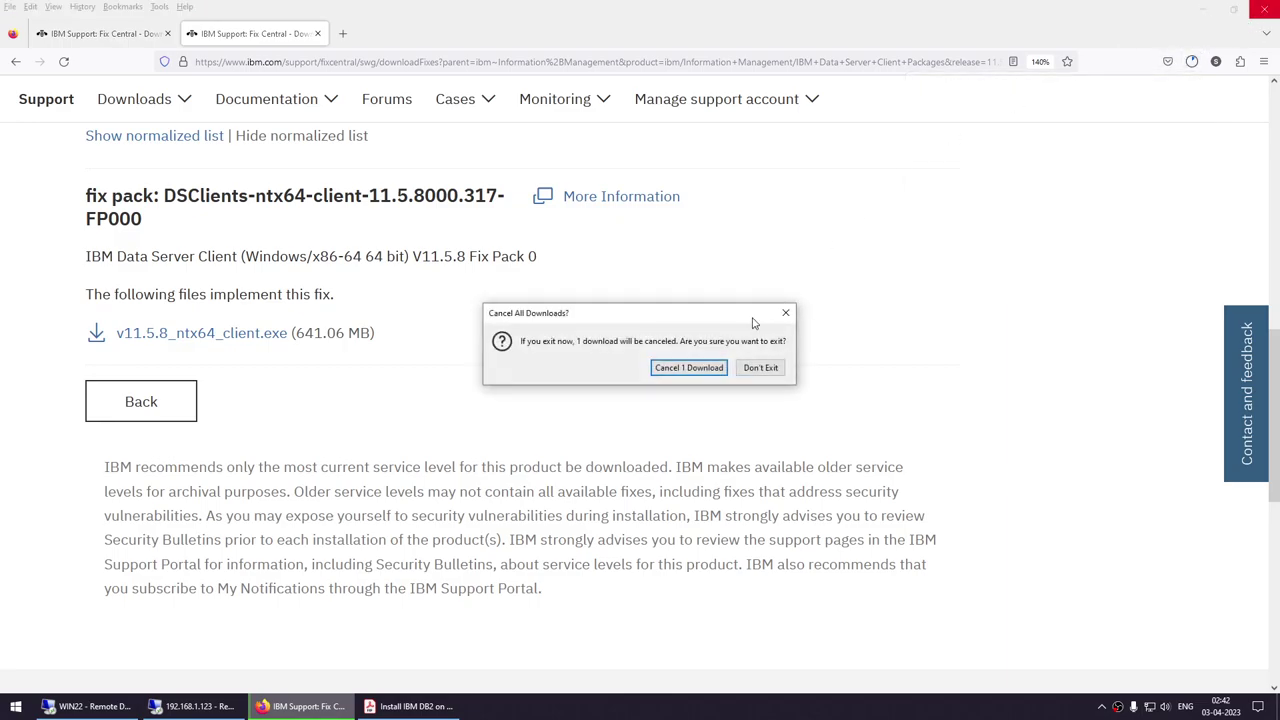
{"action": "left_click", "coordinate": [712, 366]}
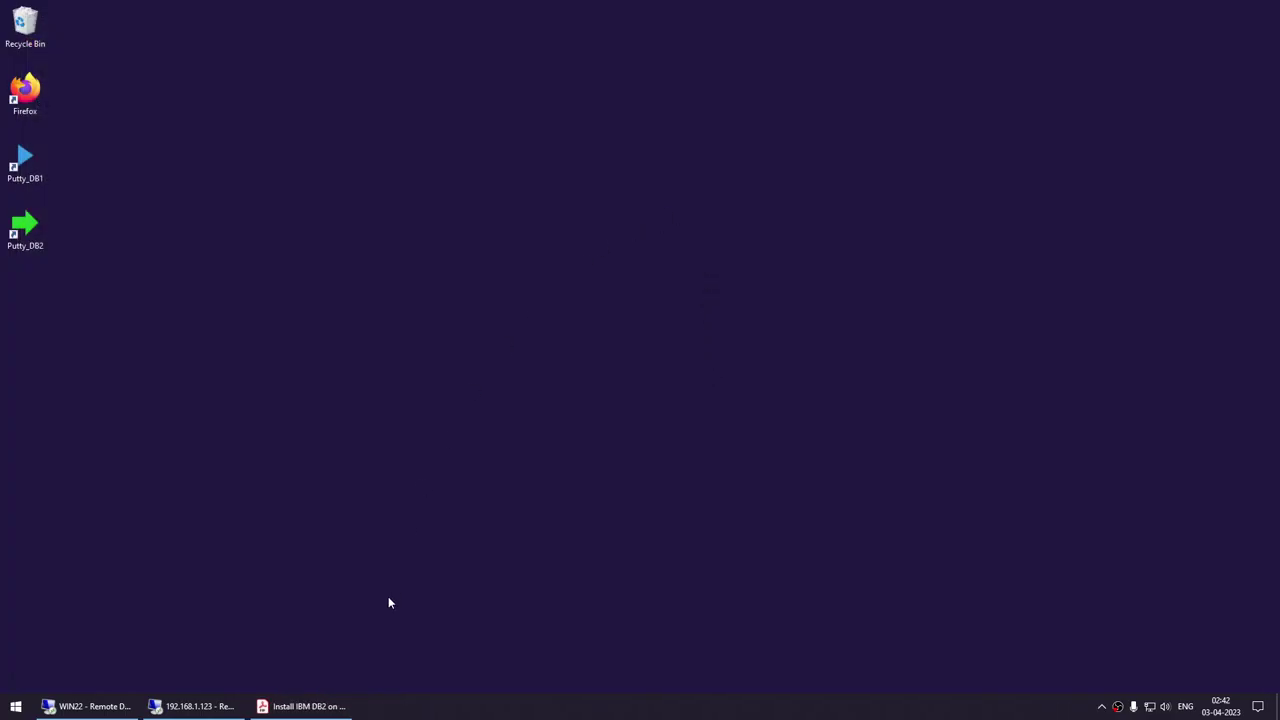
- Switch to the 192.168.1.123 remote session and run DB2_Client_1158_64_Windows from E: as administrator, allowing it to make changes
{"action": "left_click", "coordinate": [166, 708]}
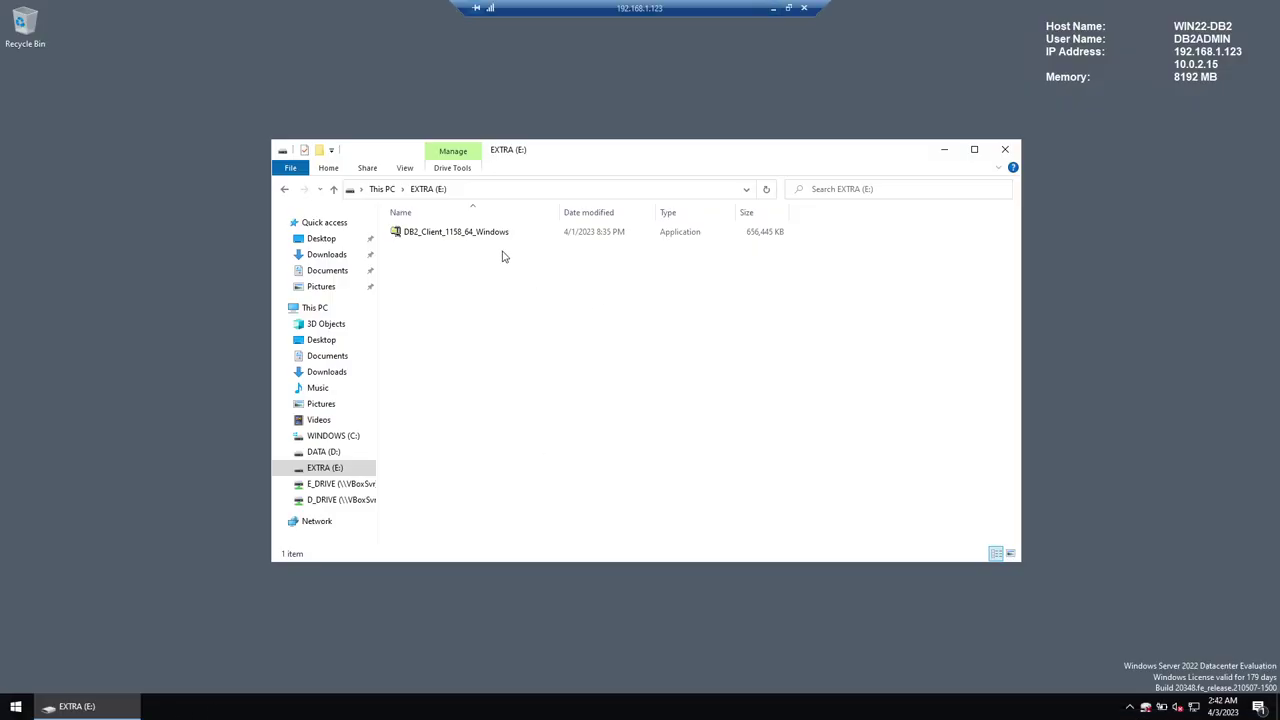
{"action": "left_click", "coordinate": [1183, 61]}
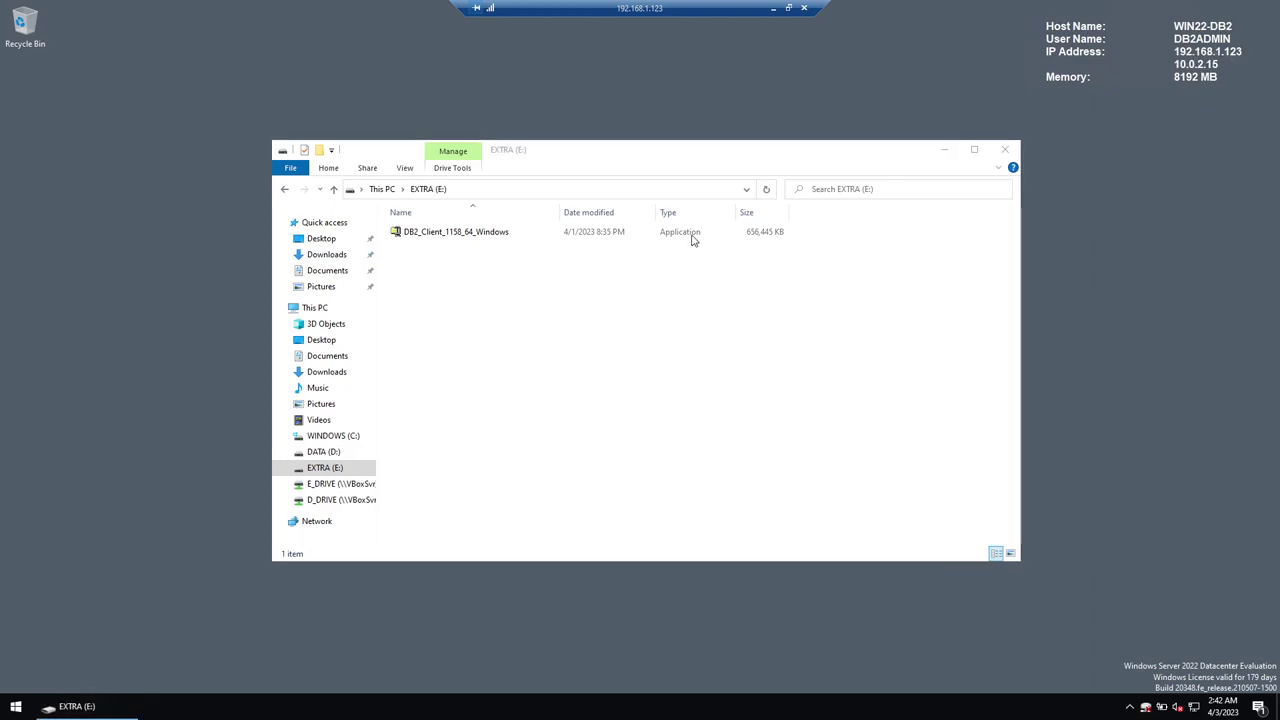
{"action": "left_click", "coordinate": [9, 711]}
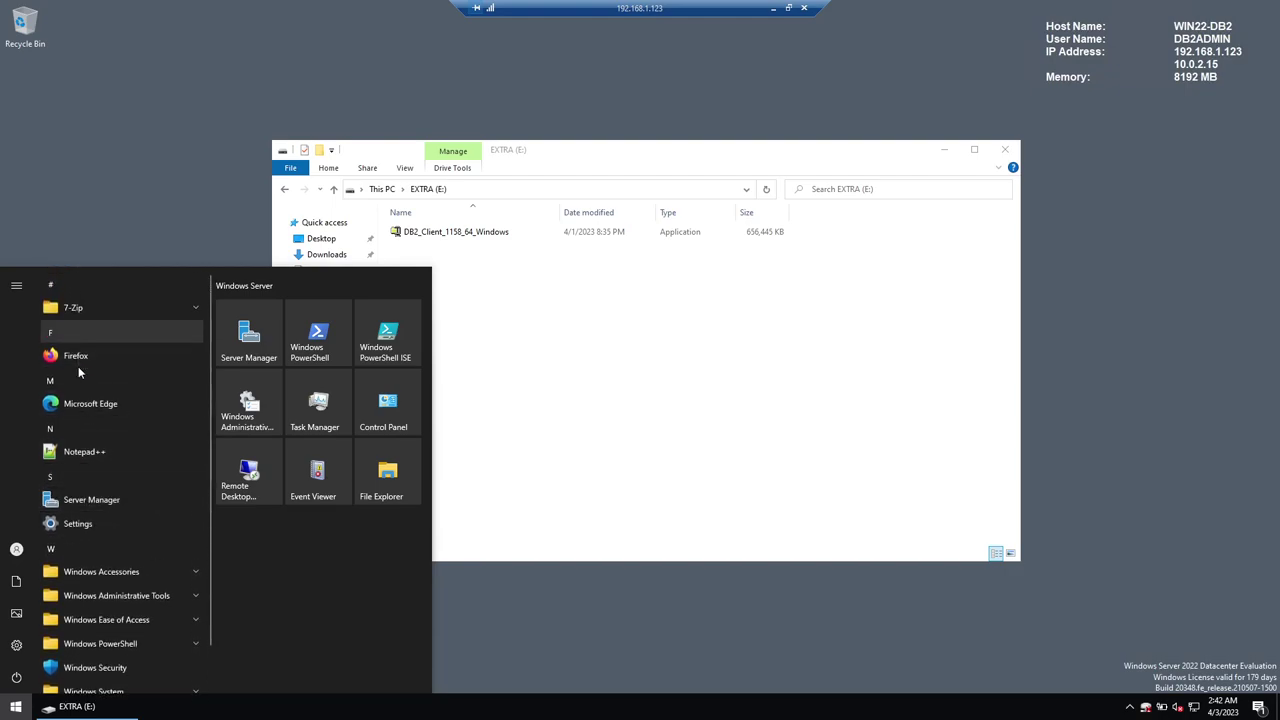
{"action": "left_click", "coordinate": [655, 351]}
{"action": "left_click", "coordinate": [444, 236]}
{"action": "right_click", "coordinate": [444, 238]}
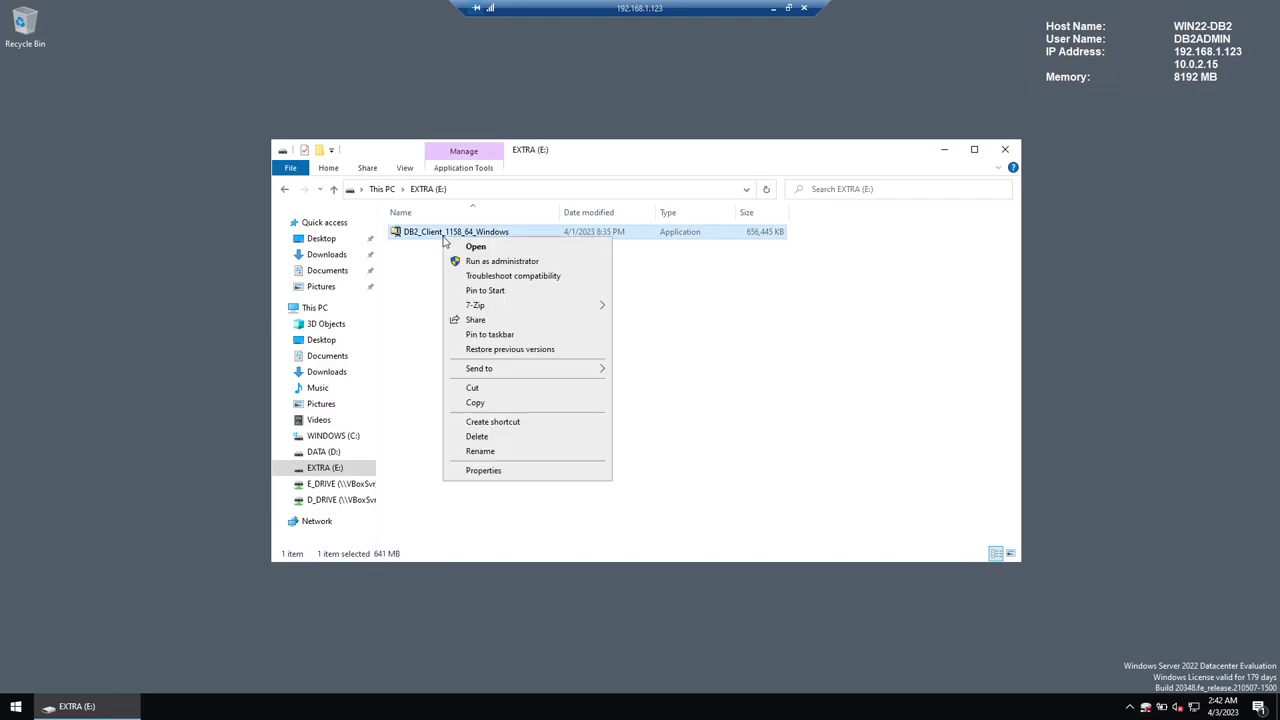
{"action": "left_click", "coordinate": [474, 259]}
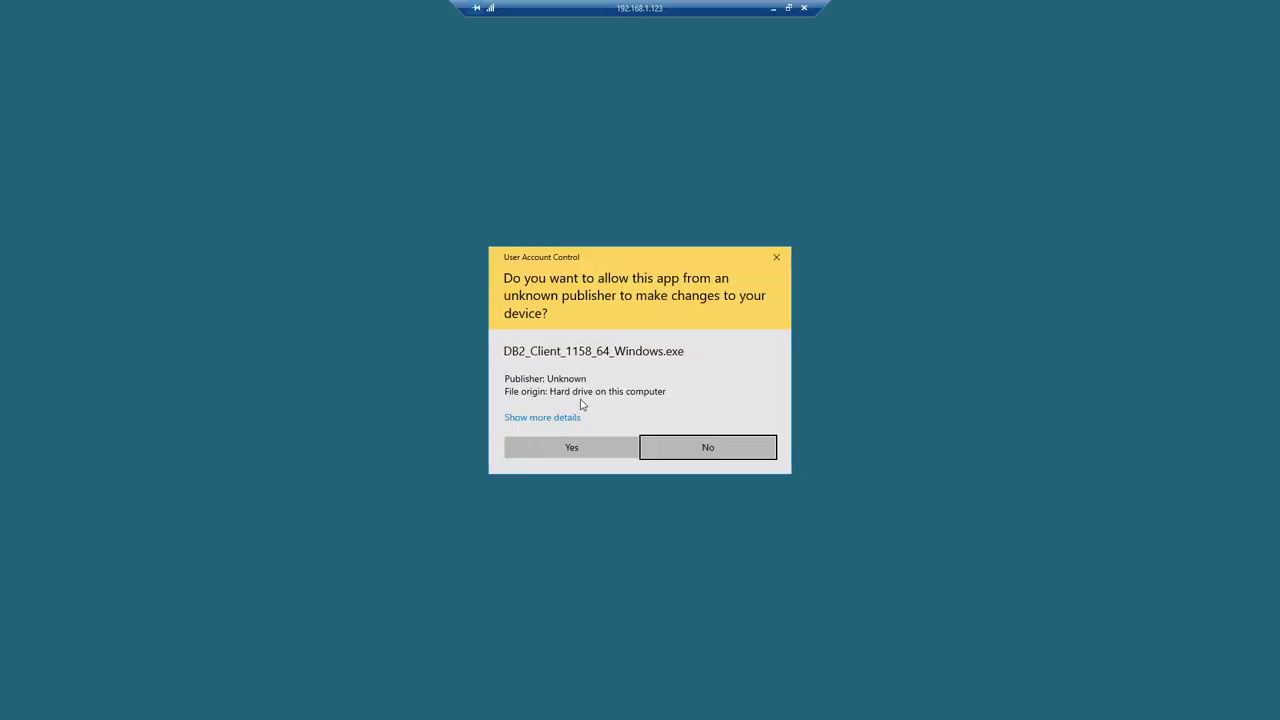
{"action": "left_click", "coordinate": [590, 450]}
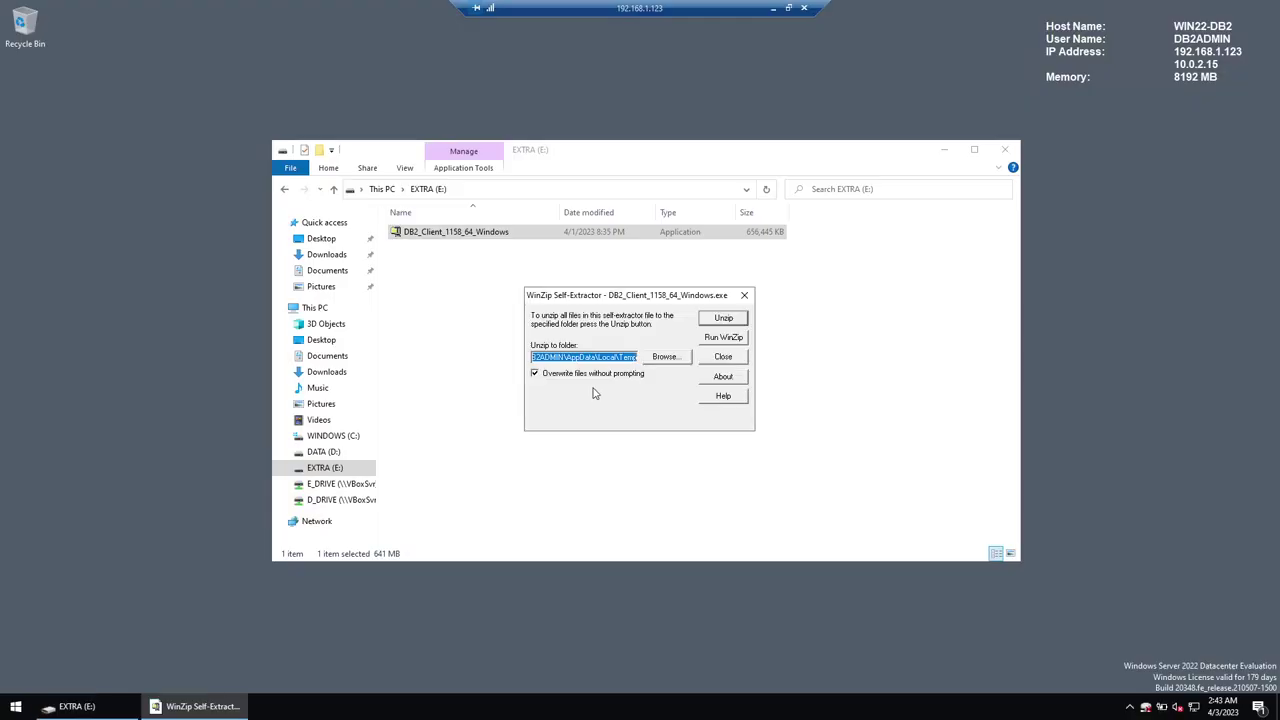
- Unzip the client installation files to E:\, close the self-extractor and open the extracted CLIENT folder
{"action": "type", "text": "E"}
{"action": "key", "text": "Return"}
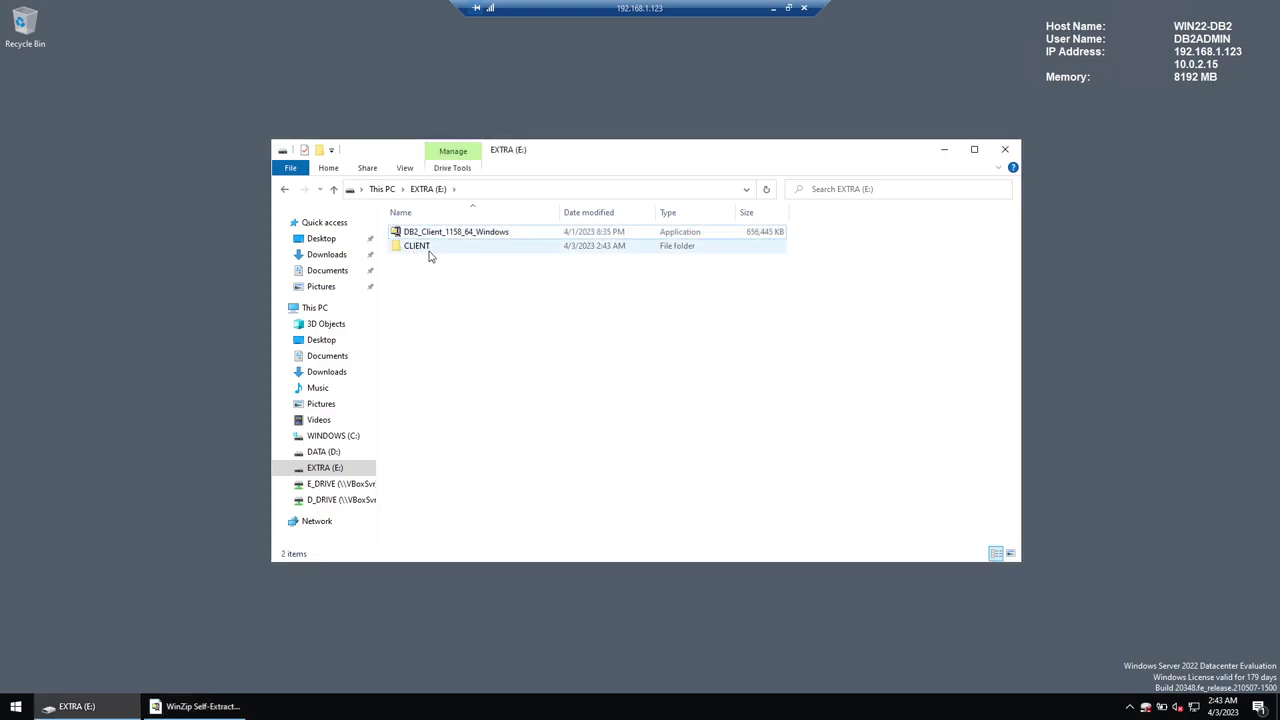
{"action": "mouse_move", "coordinate": [431, 256]}
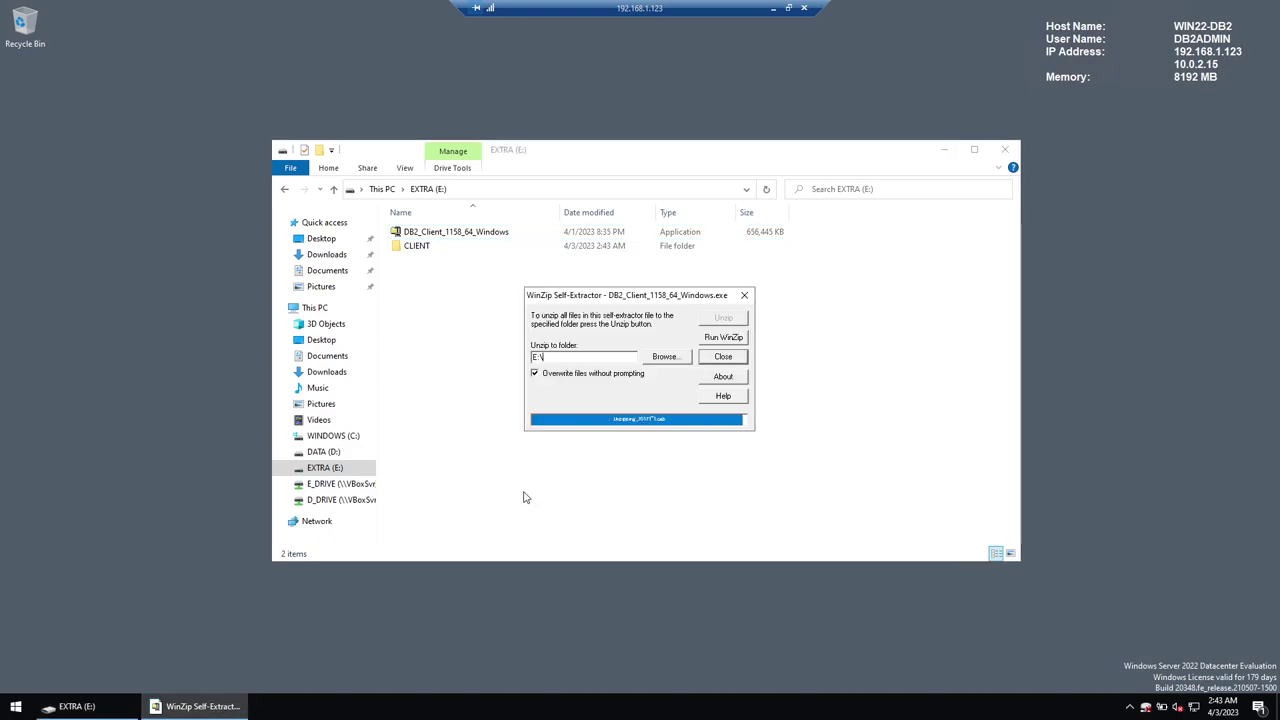
{"action": "left_click", "coordinate": [683, 393]}
{"action": "left_click", "coordinate": [729, 358]}
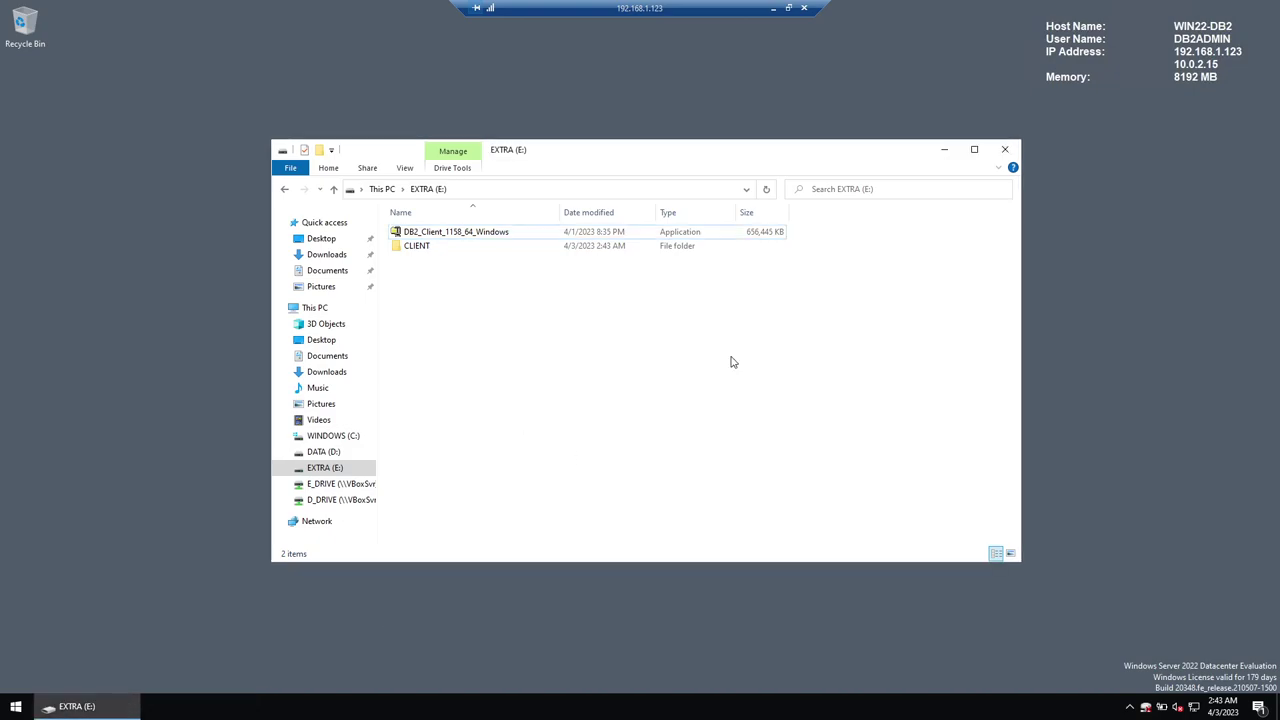
{"action": "double_click", "coordinate": [410, 247]}
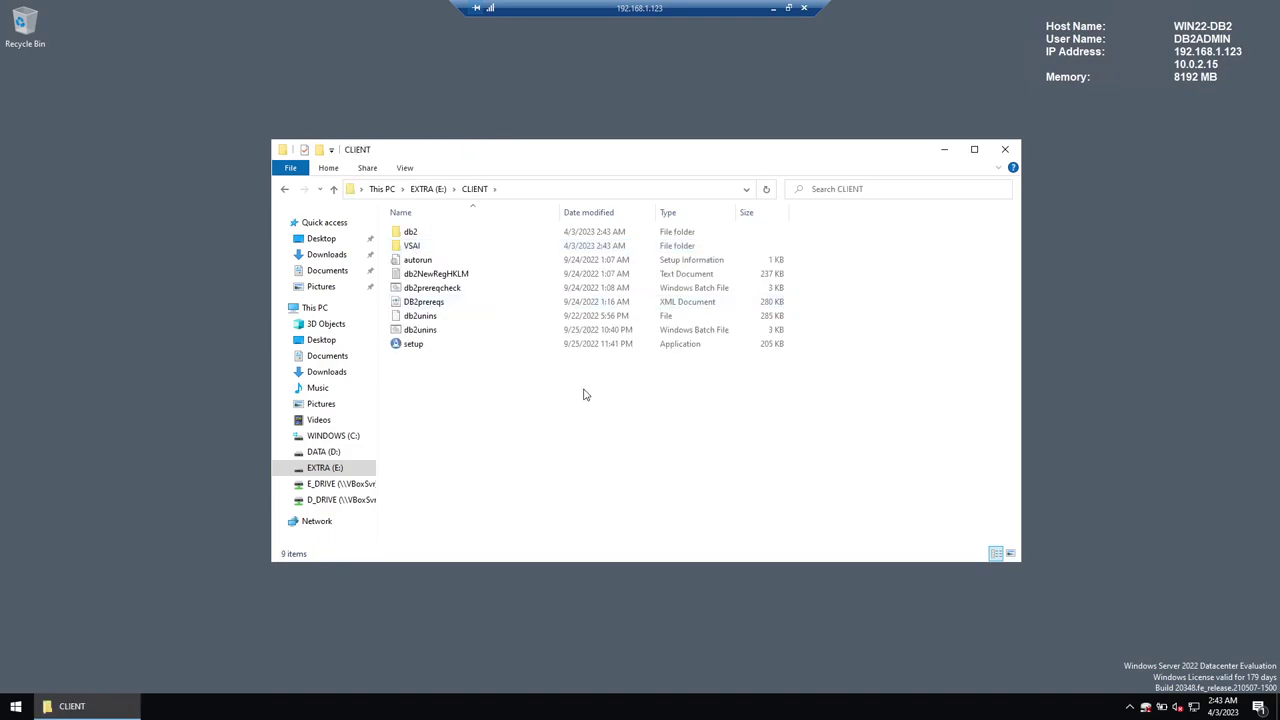
- Run setup from the CLIENT folder as administrator and allow it to make changes to the device
{"action": "left_click", "coordinate": [428, 348]}
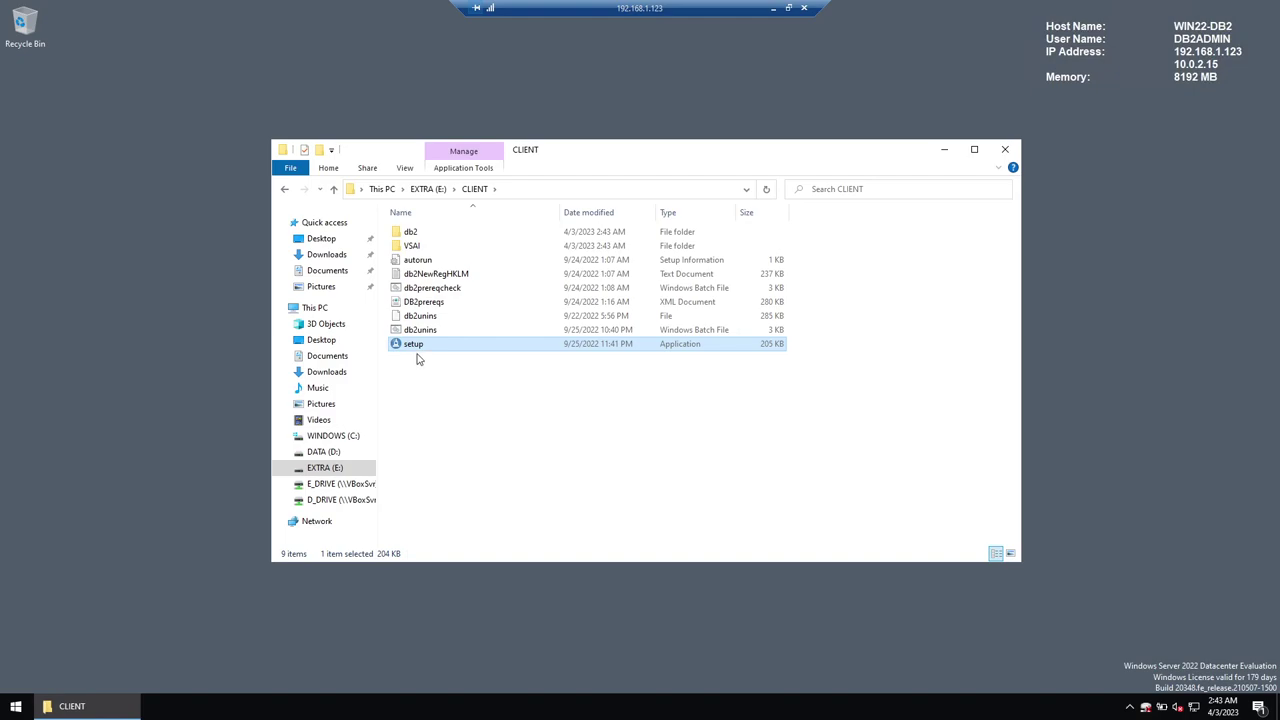
{"action": "right_click", "coordinate": [418, 346]}
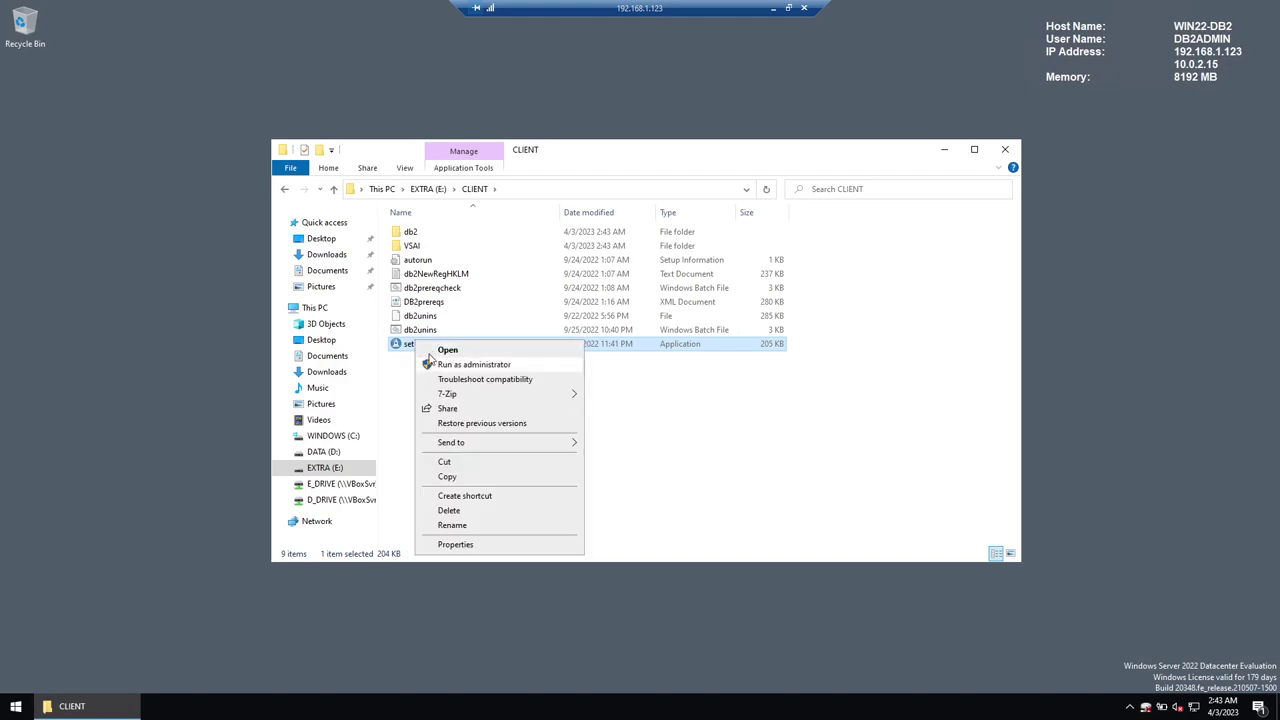
{"action": "right_click", "coordinate": [405, 346]}
{"action": "left_click", "coordinate": [437, 370]}
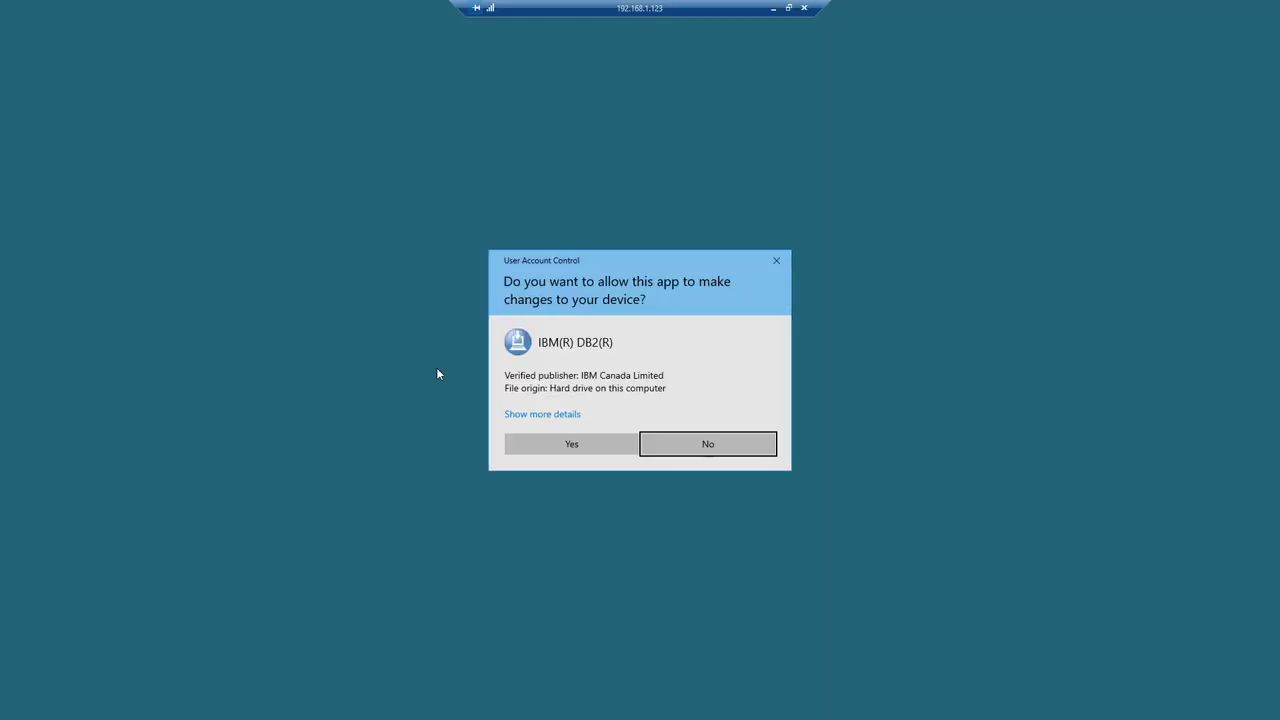
{"action": "left_click", "coordinate": [562, 444]}
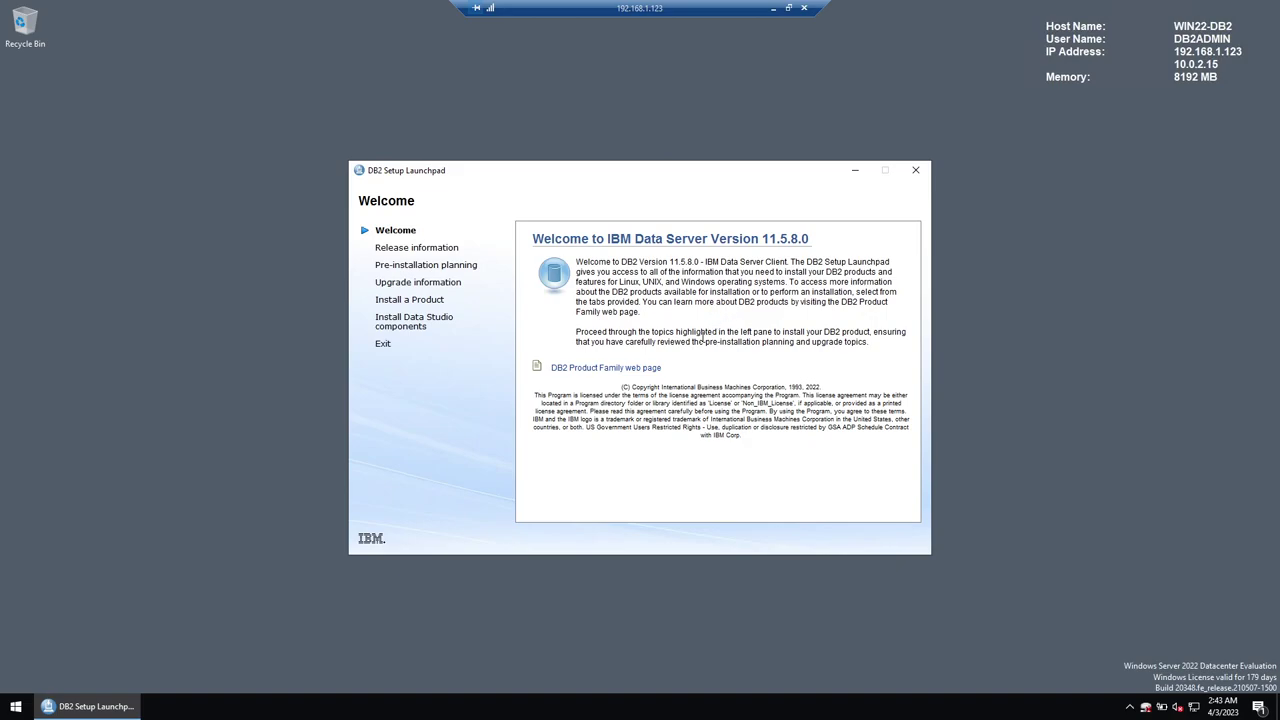
- Start a new product installation of IBM Data Server Client Version 11.5.8.0
{"action": "left_click", "coordinate": [393, 302]}
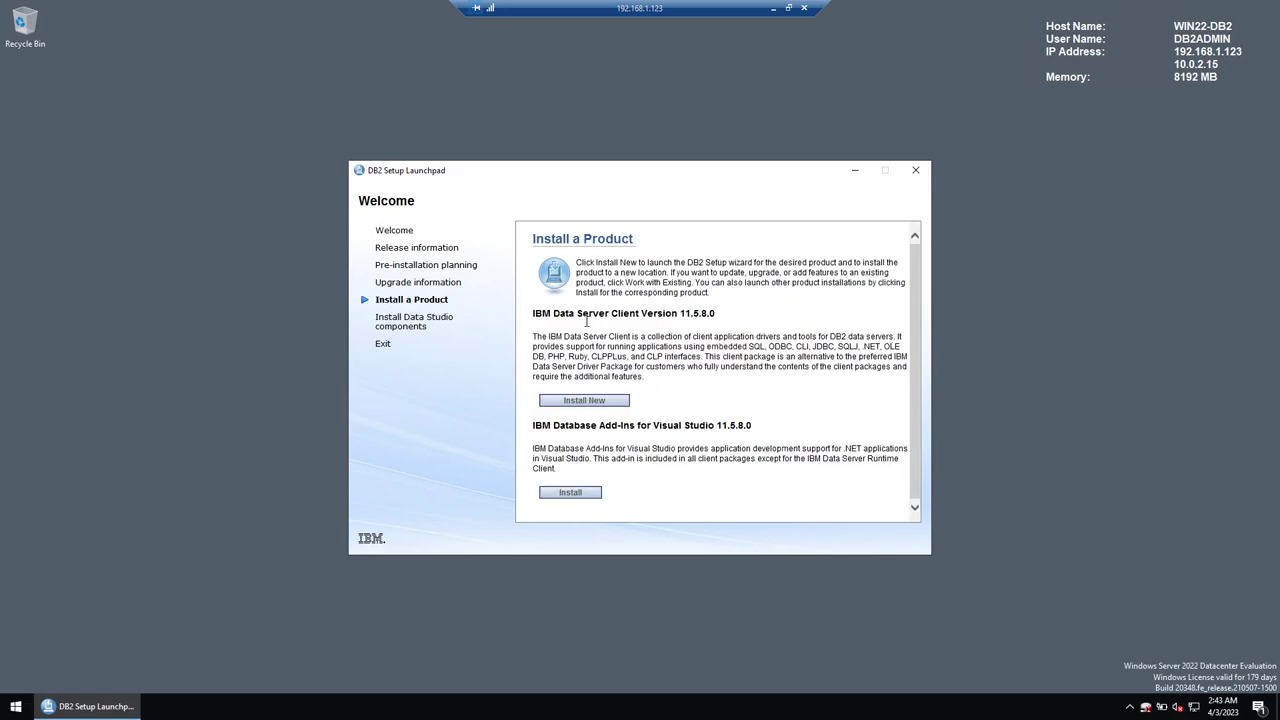
{"action": "left_click_drag", "start_coordinate": [582, 322], "coordinate": [686, 322]}
{"action": "left_click_drag", "start_coordinate": [554, 312], "coordinate": [716, 314]}
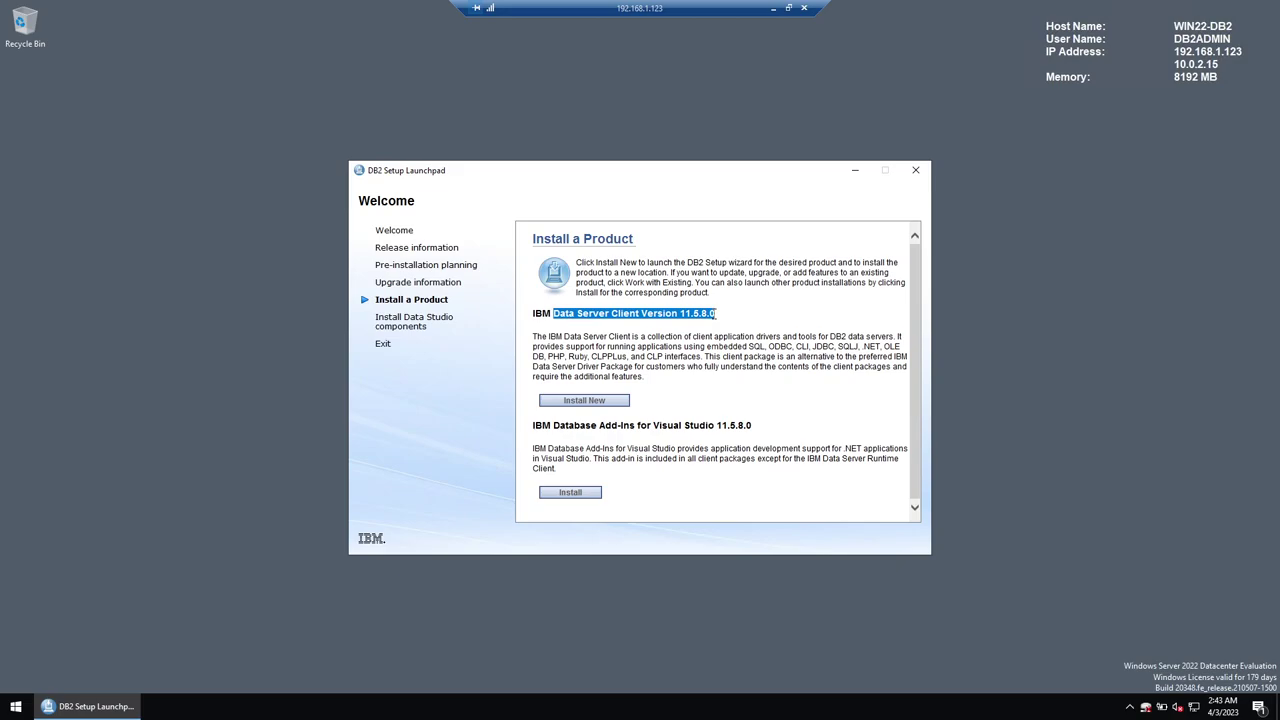
{"action": "left_click", "coordinate": [583, 400]}
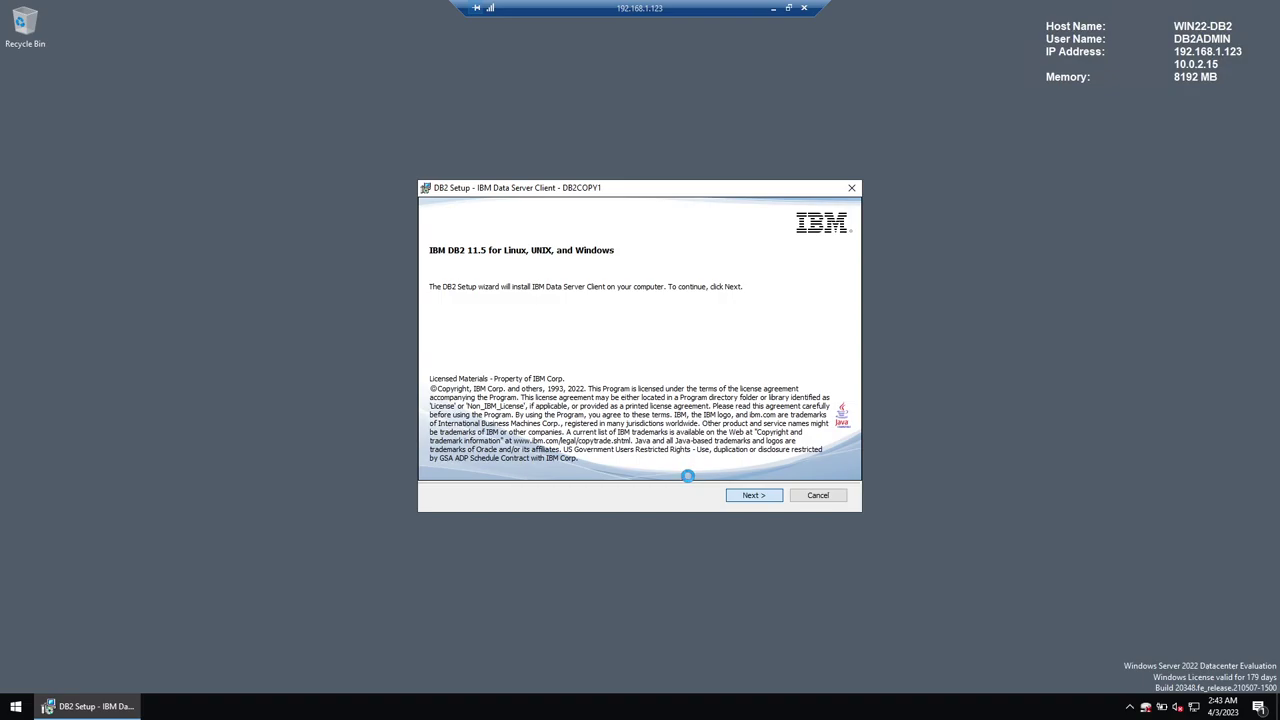
- Accept both the IBM and the non-IBM license terms and continue with the Typical installation type
{"action": "key", "text": "Return"}
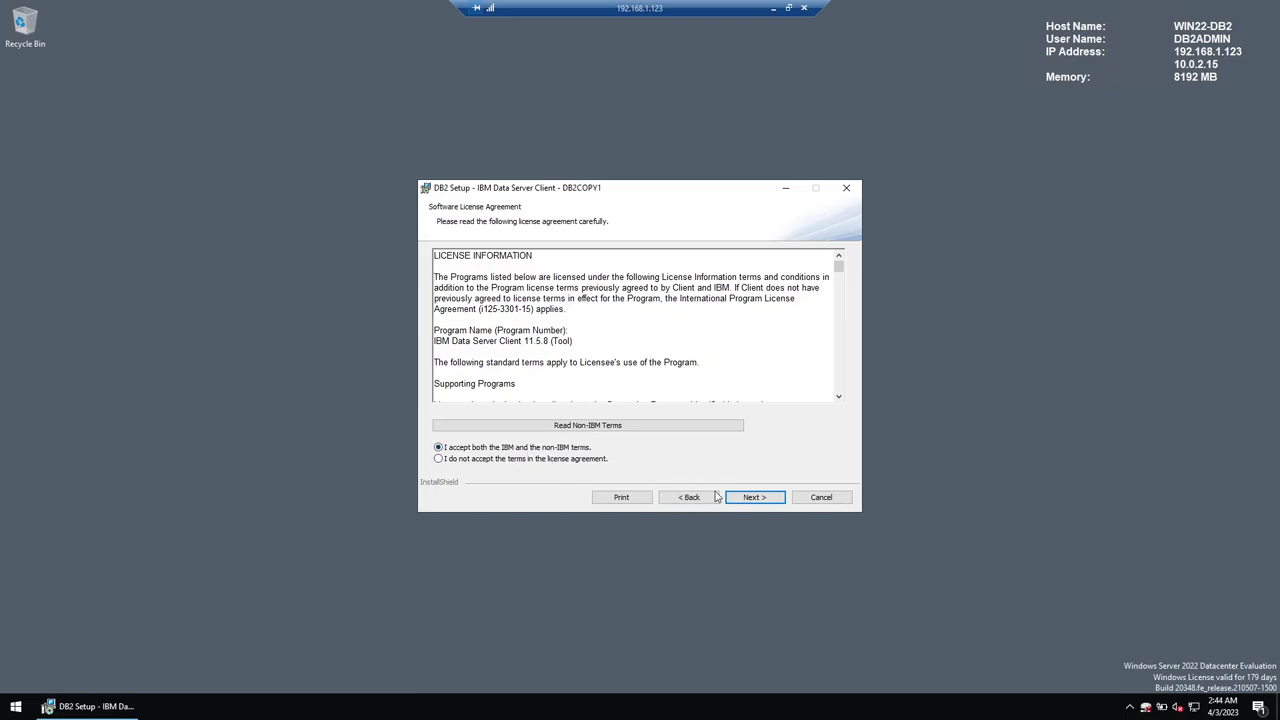
{"action": "left_click", "coordinate": [748, 498]}
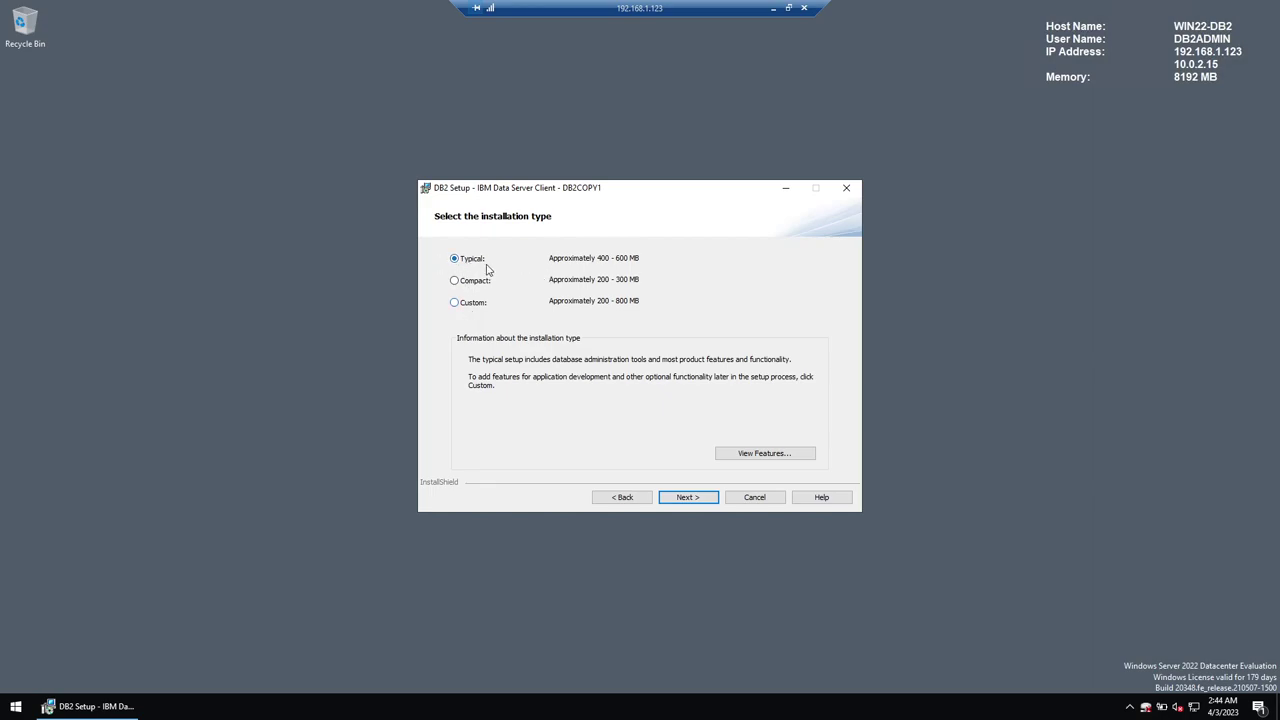
{"action": "left_click", "coordinate": [688, 500]}
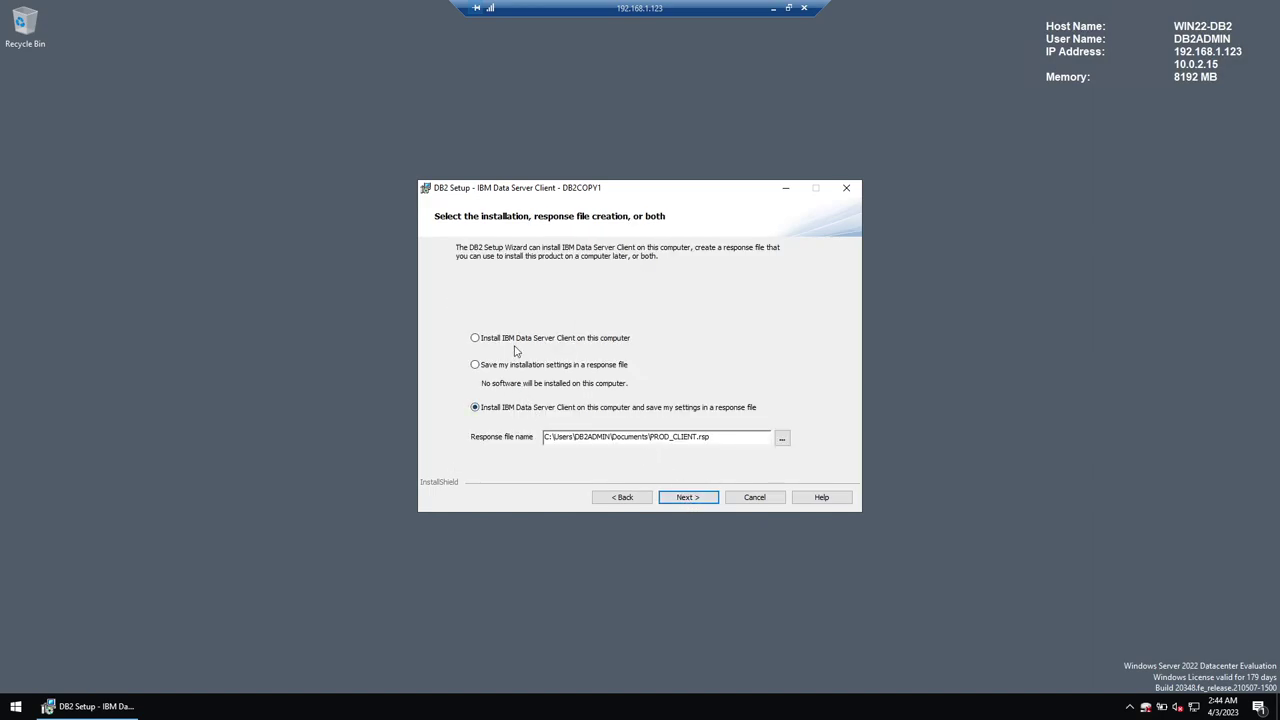
- Choose to install IBM Data Server Client on this computer and save the settings in the response file PROD_CLIENT.rsp
{"action": "left_click", "coordinate": [614, 341]}
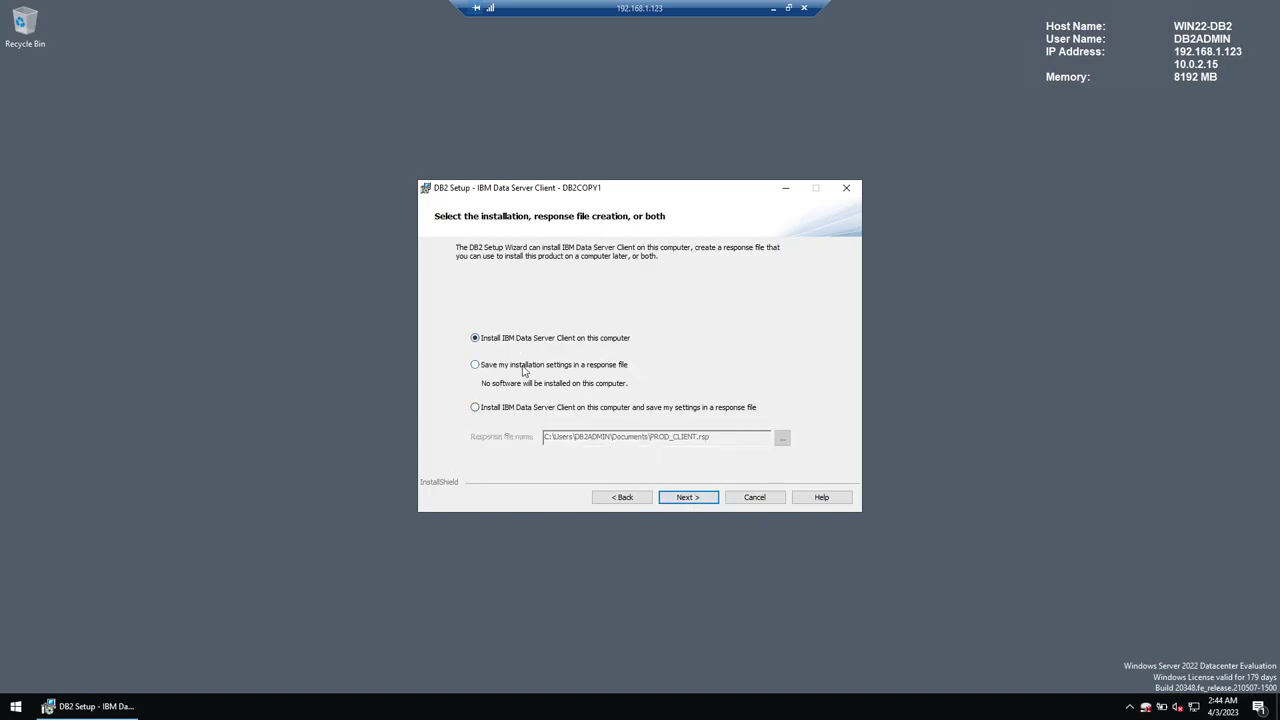
{"action": "left_click", "coordinate": [614, 367]}
{"action": "left_click", "coordinate": [506, 408]}
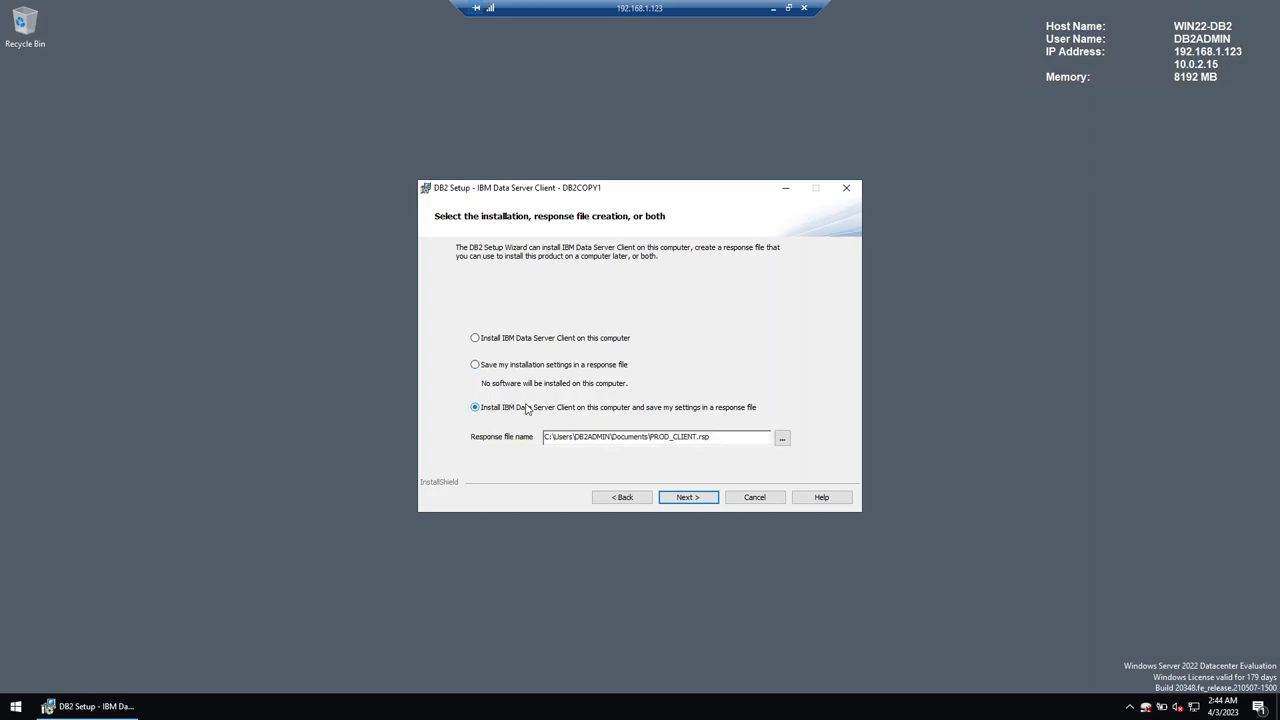
{"action": "left_click", "coordinate": [688, 497]}
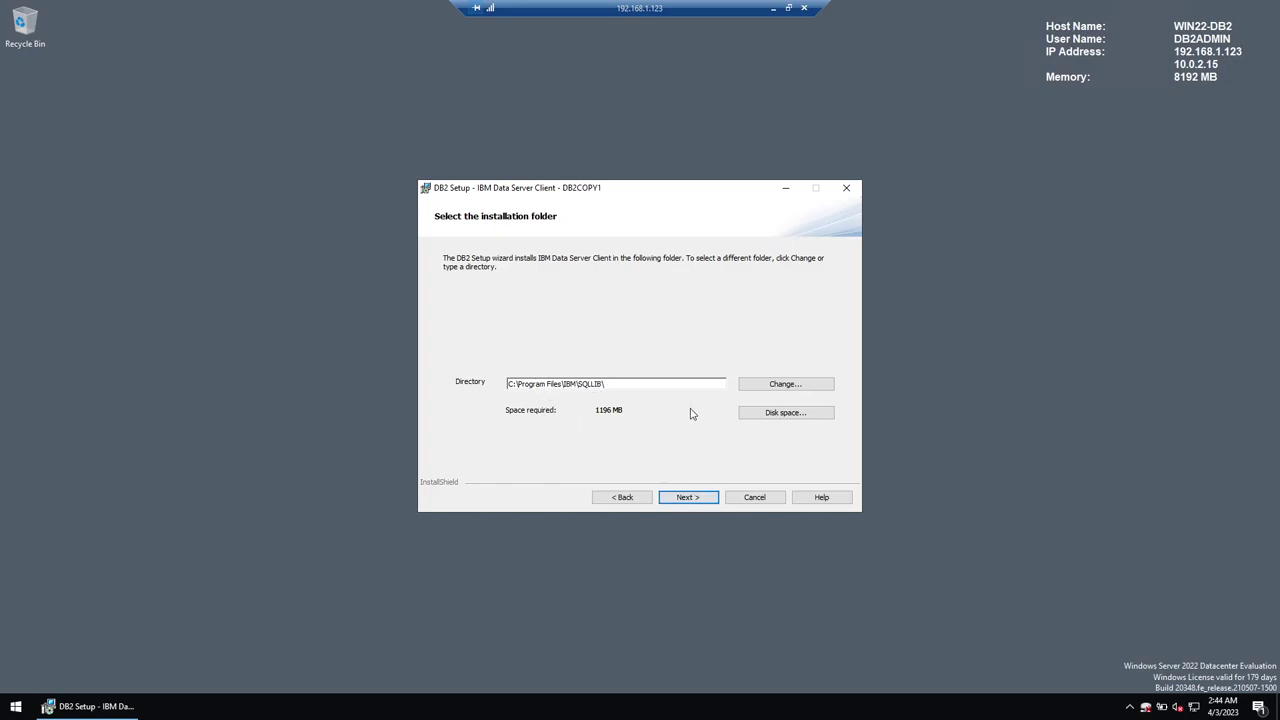
- Keep C:\Program Files\IBM\SQLLIB\ as the installation directory and disable operating system security for DB2 objects
{"action": "left_click", "coordinate": [688, 497]}
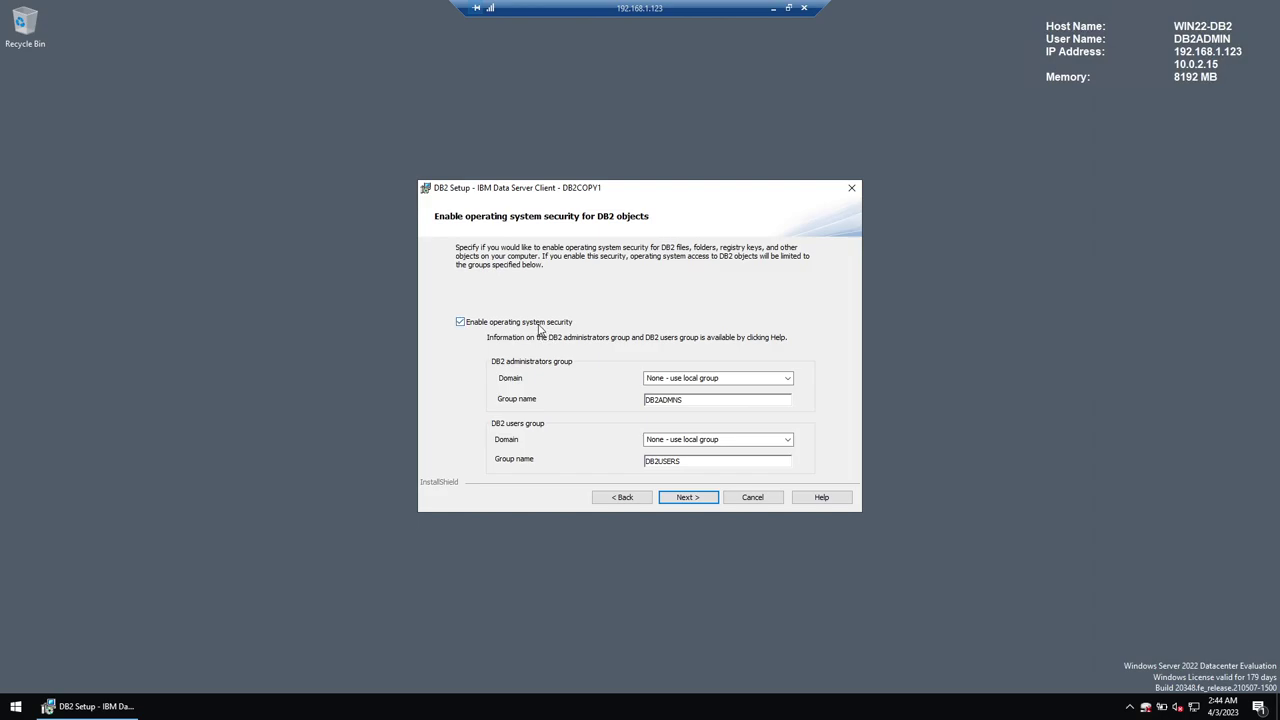
{"action": "left_click", "coordinate": [538, 325]}
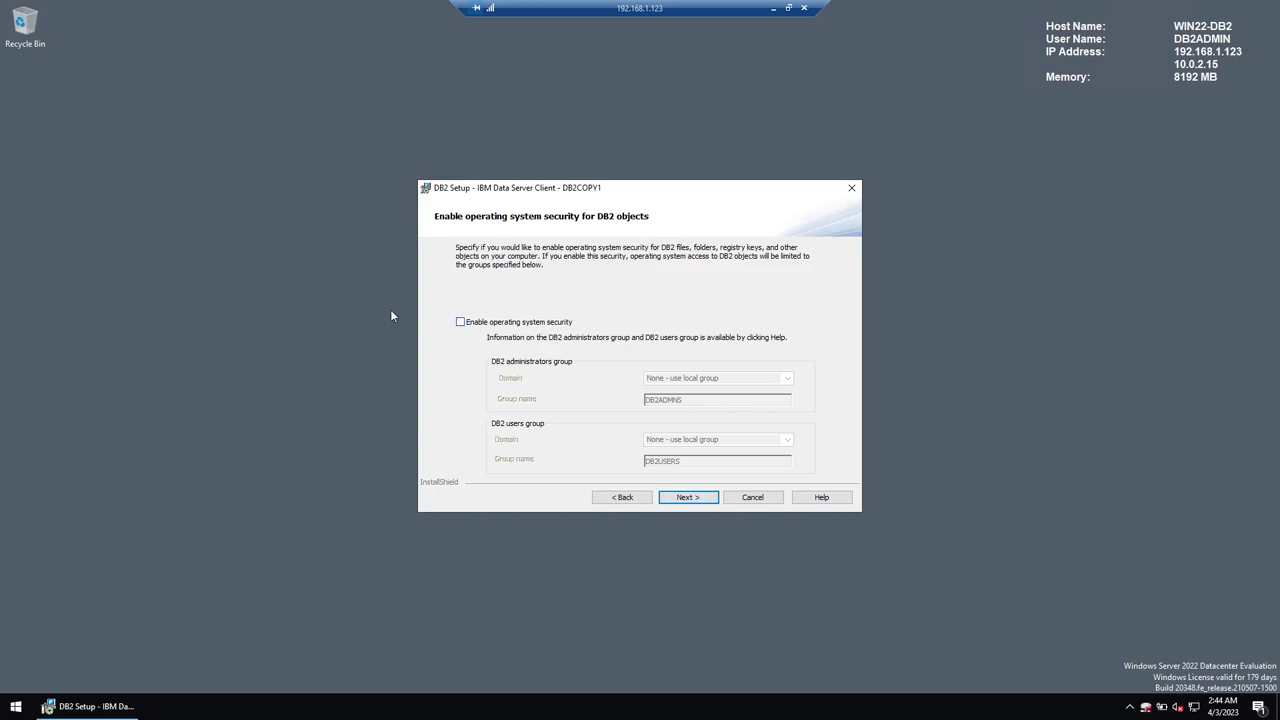
{"action": "left_click", "coordinate": [690, 498]}
- Review the summary of current settings and start copying files and creating the response file
{"action": "scroll", "coordinate": [760, 395], "scroll_direction": "down", "scroll_amount": 5}
{"action": "scroll", "coordinate": [760, 395], "scroll_direction": "down", "scroll_amount": 10}
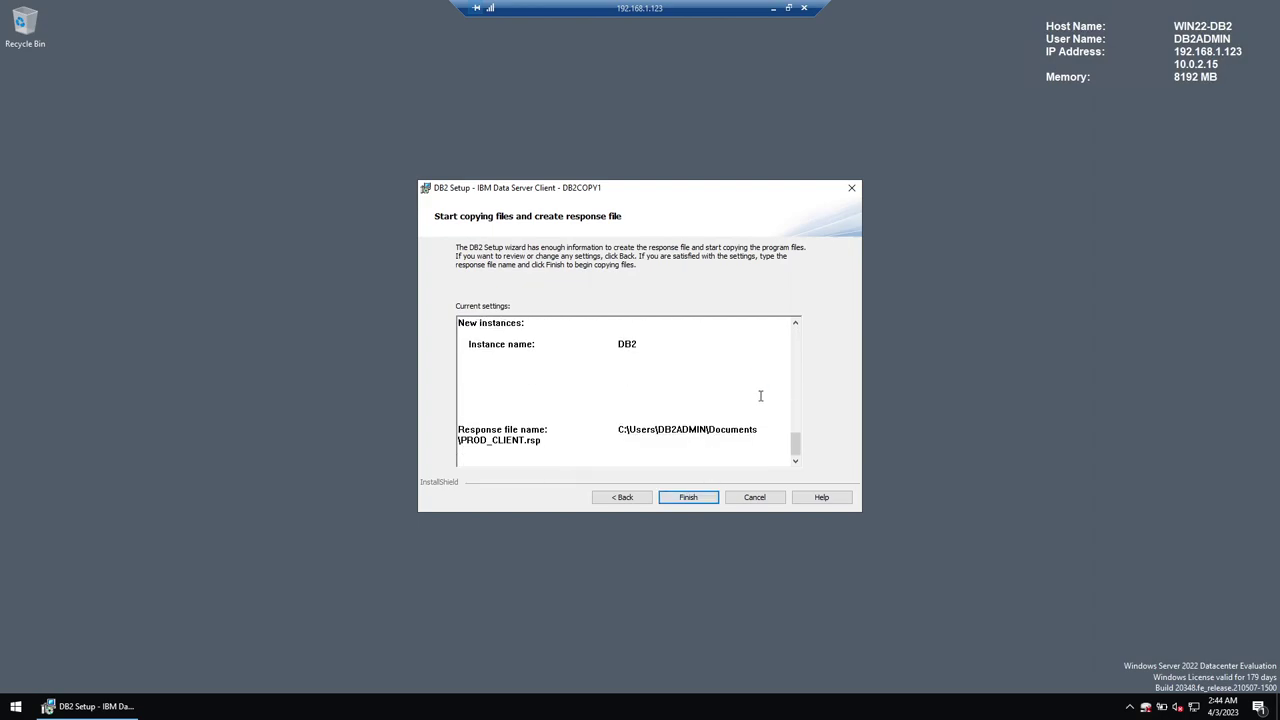
{"action": "scroll", "coordinate": [760, 395], "scroll_direction": "up", "scroll_amount": 15}
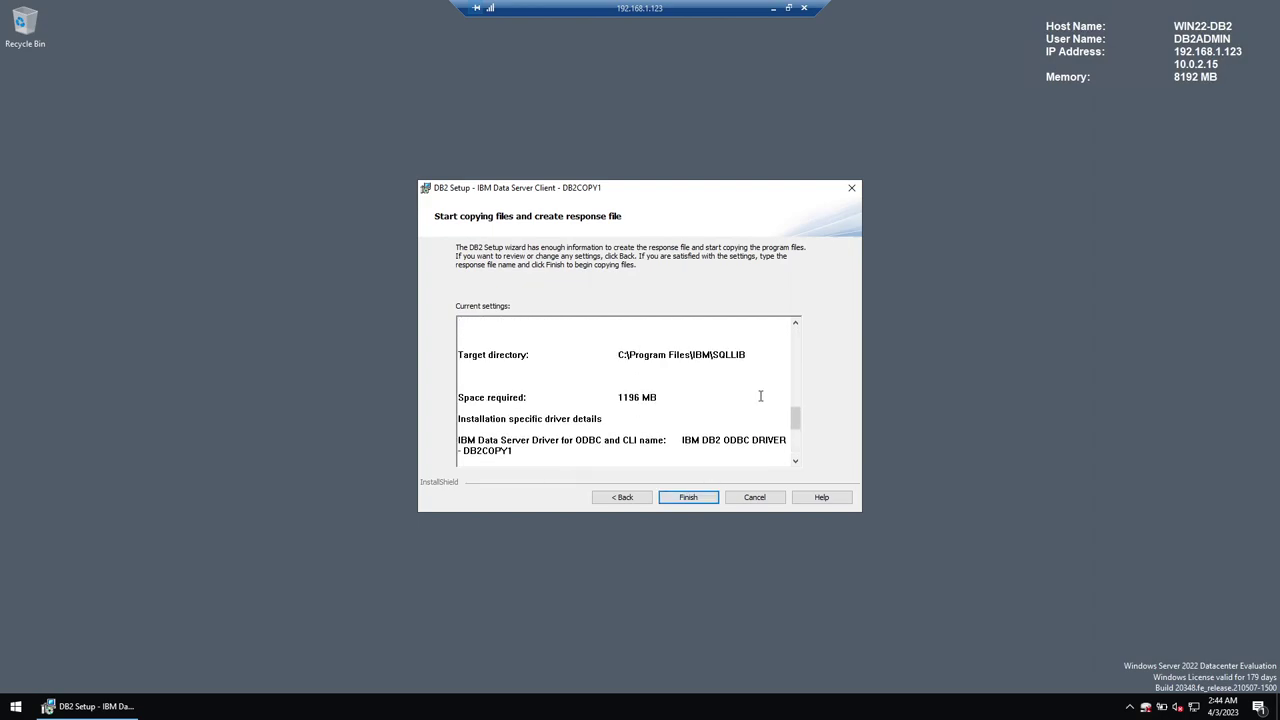
{"action": "left_click", "coordinate": [690, 498]}
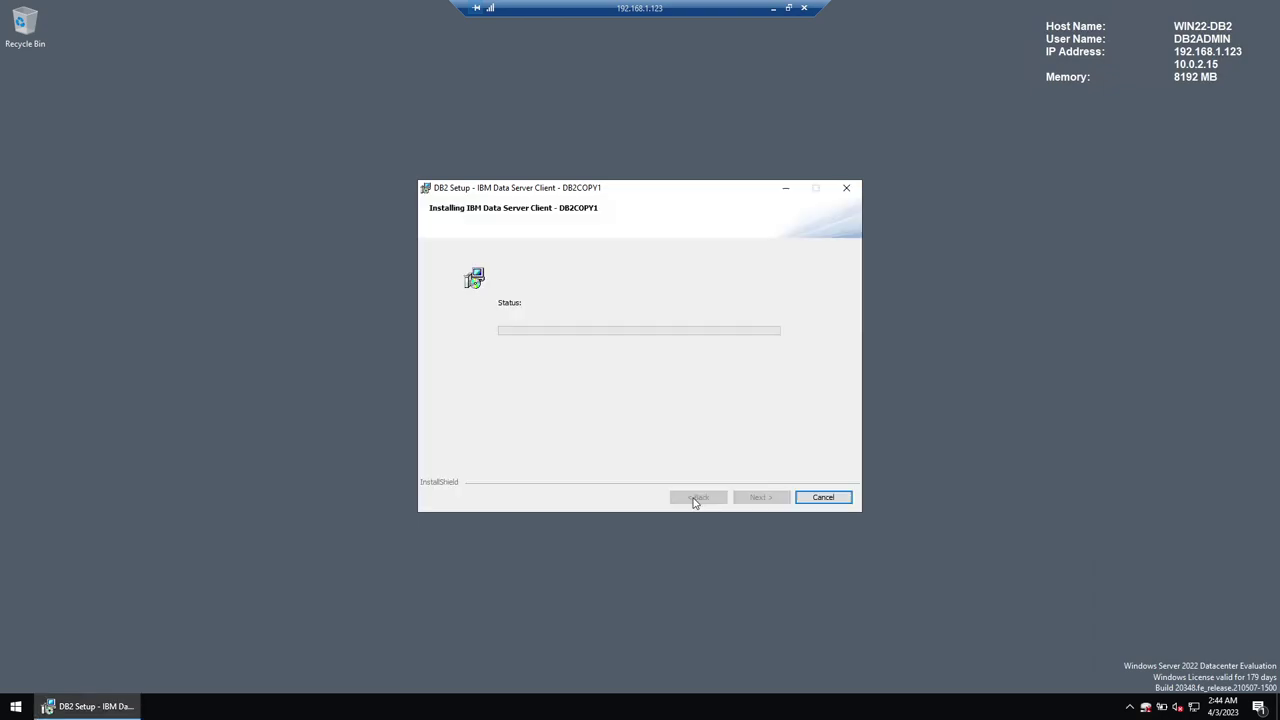
- Look through the IBM DB2 DB2COPY1 program shortcuts and the Windows startup apps settings, then close them
{"action": "left_click", "coordinate": [16, 706]}
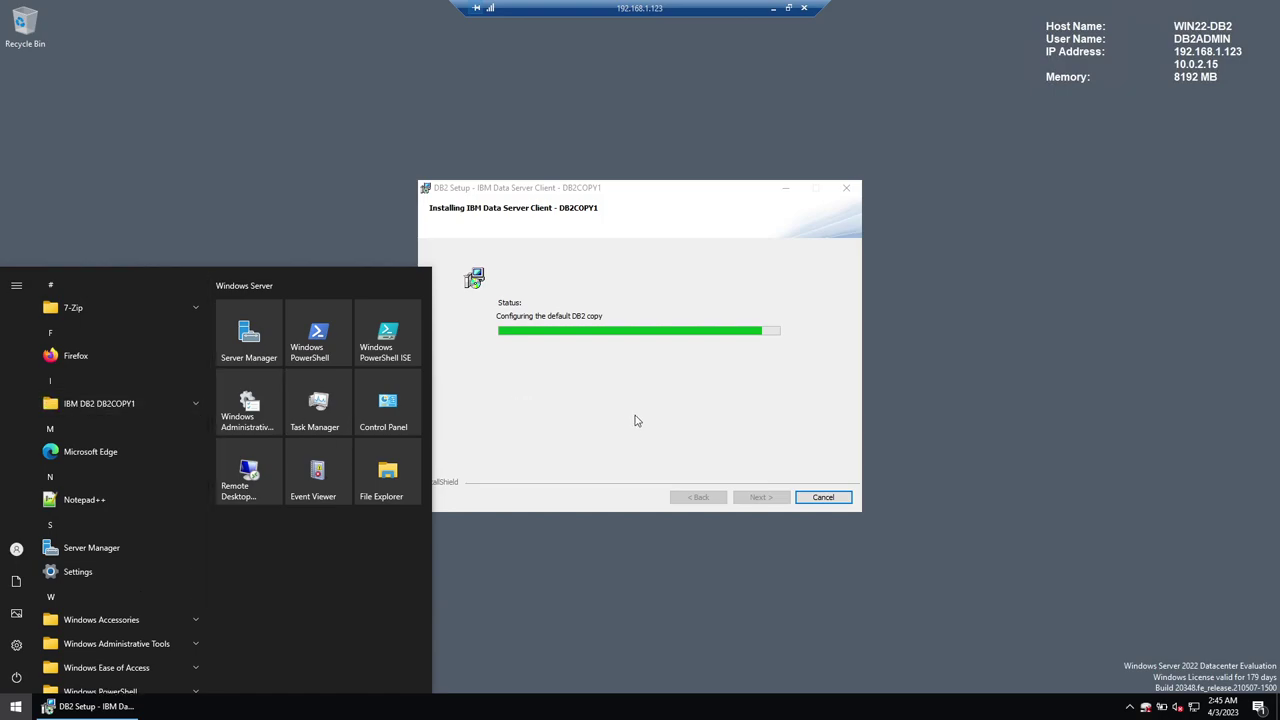
{"action": "left_click", "coordinate": [116, 405]}
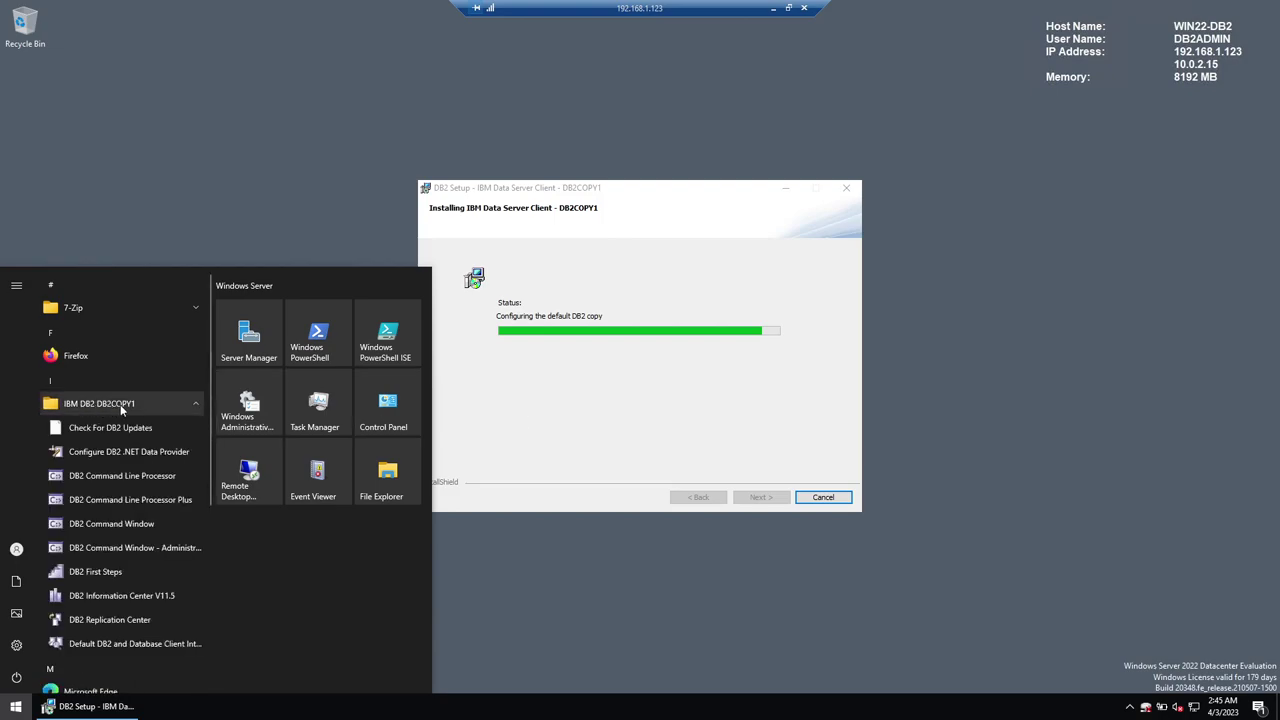
{"action": "left_click", "coordinate": [594, 422]}
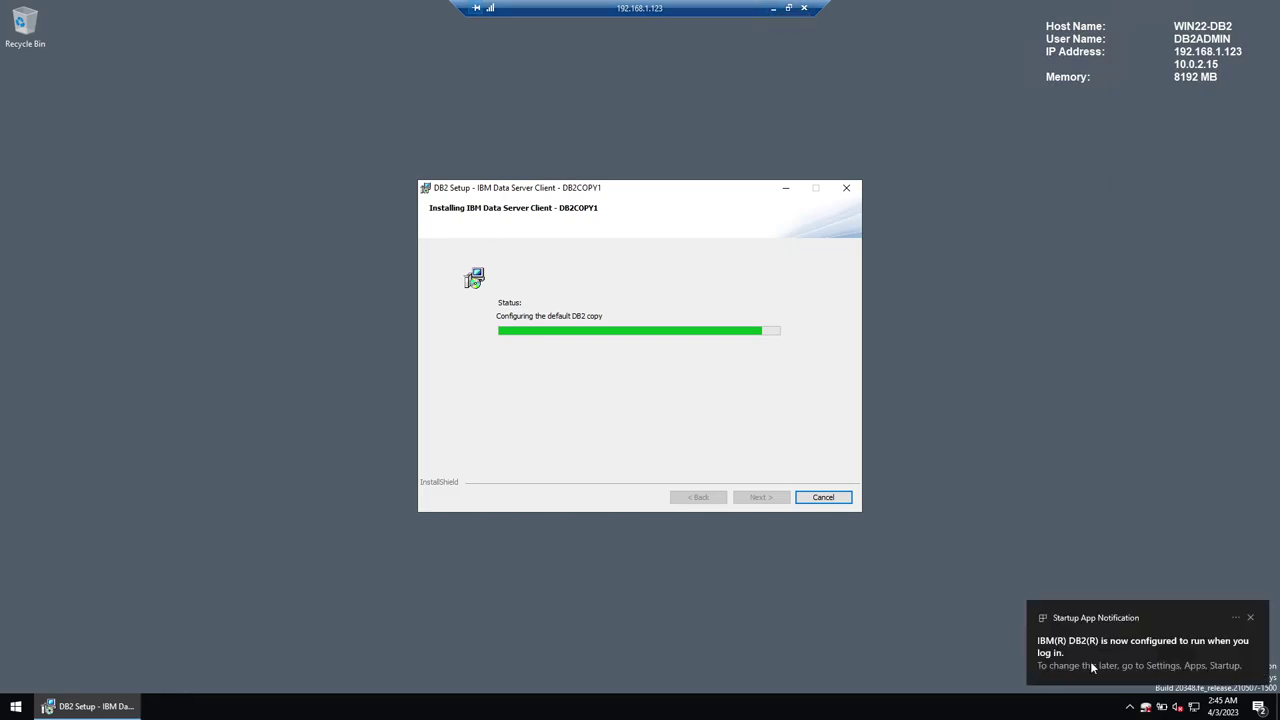
{"action": "left_click", "coordinate": [1107, 655]}
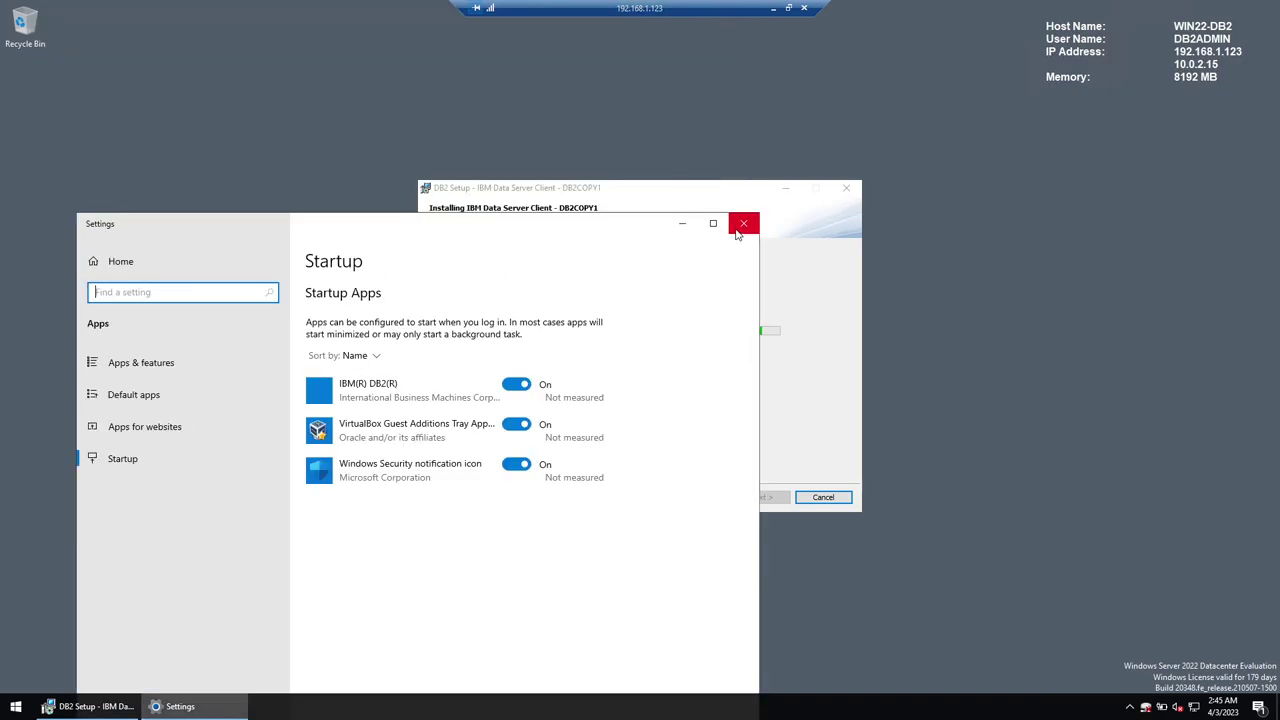
{"action": "left_click", "coordinate": [743, 224]}
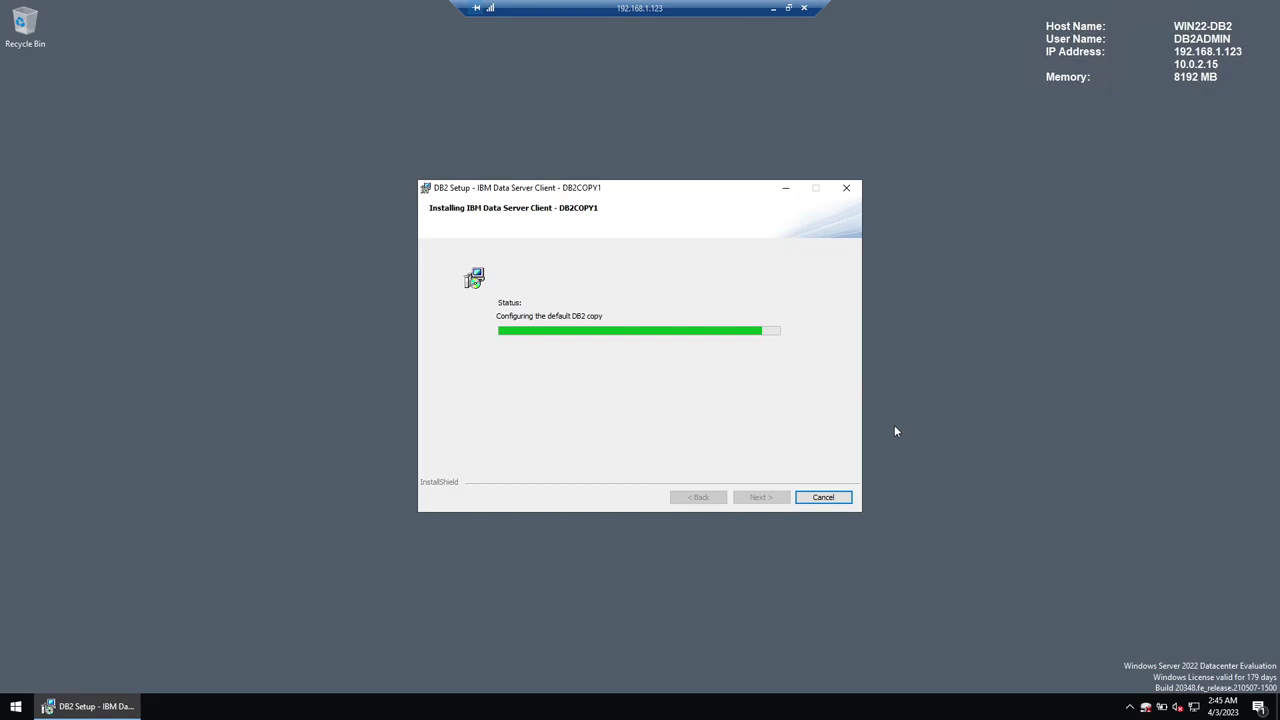
{"action": "left_click", "coordinate": [775, 9]}
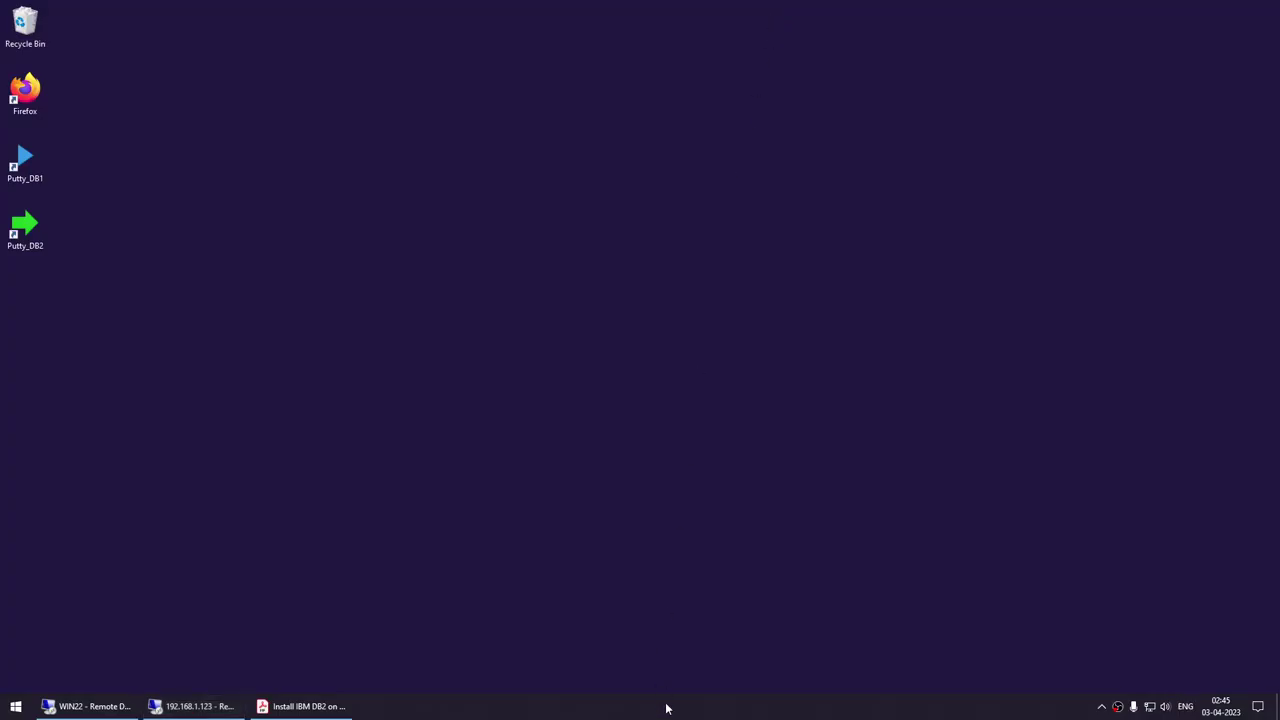
{"action": "left_click", "coordinate": [229, 707]}
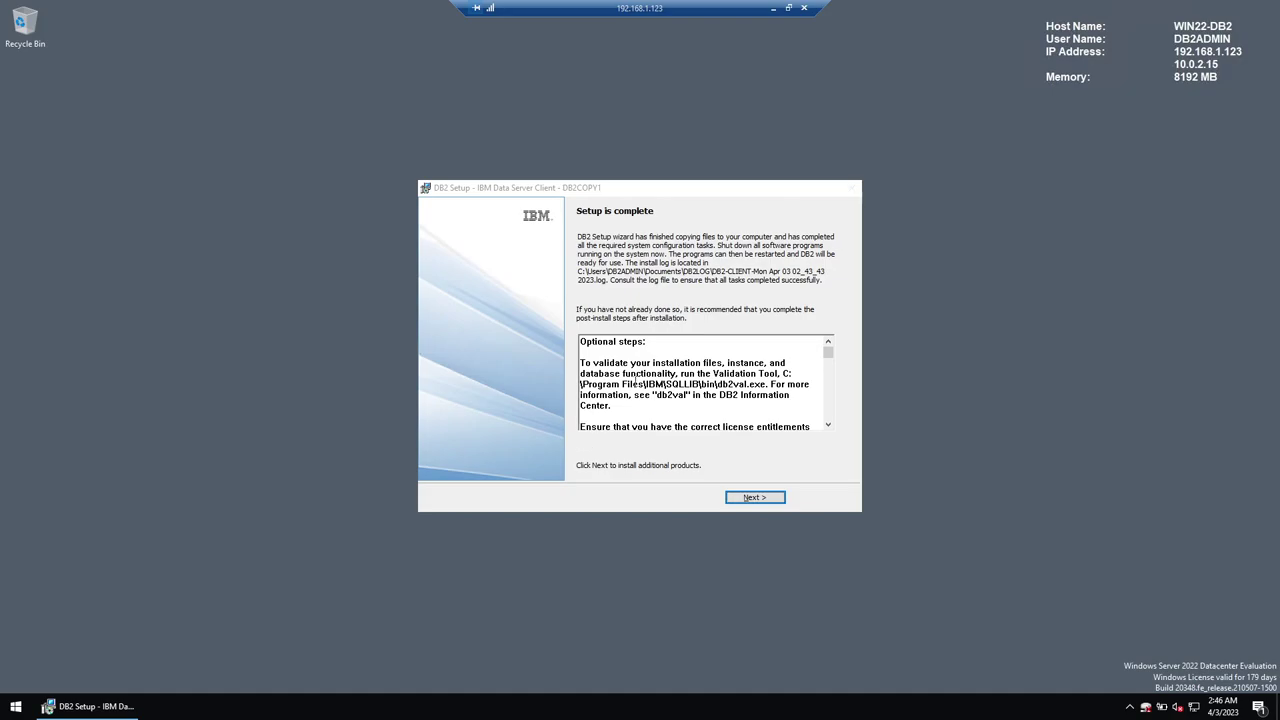
- Read the post-install steps, finish the setup wizard without additional products and close DB2 First Steps
{"action": "scroll", "coordinate": [776, 398], "scroll_direction": "down", "scroll_amount": 15}
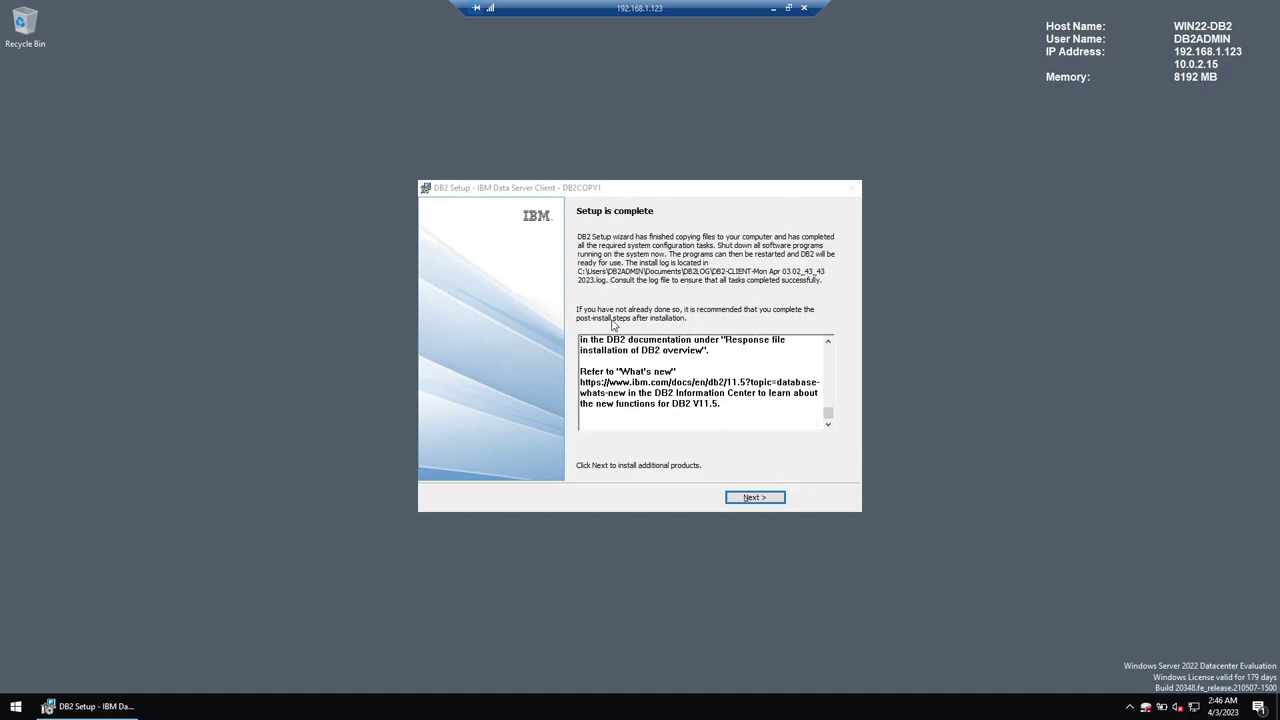
{"action": "left_click", "coordinate": [752, 498]}
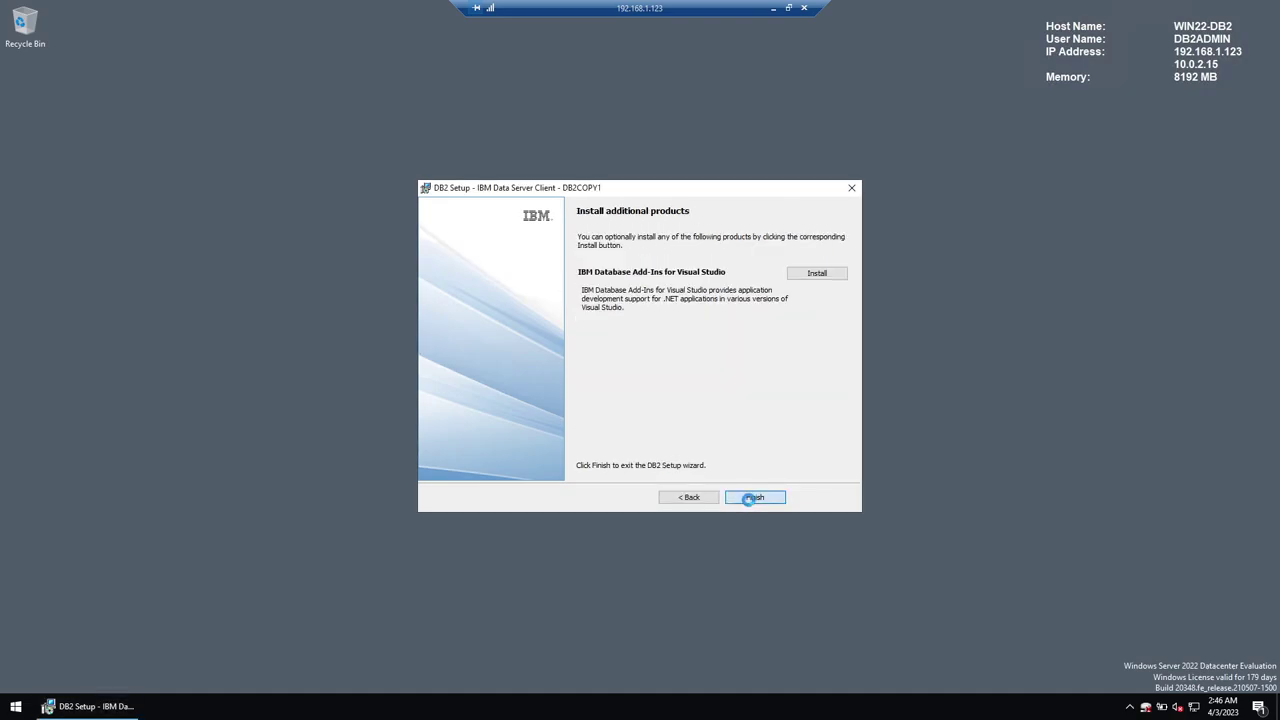
{"action": "left_click", "coordinate": [752, 498]}
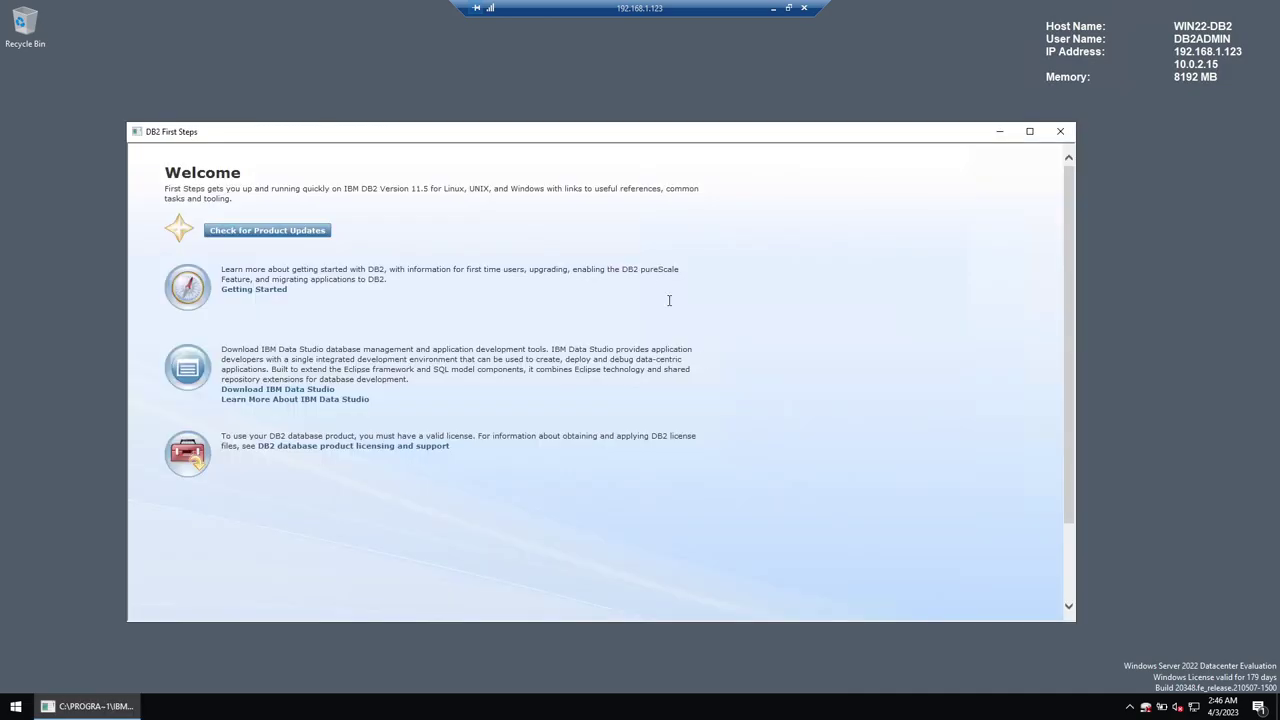
{"action": "left_click", "coordinate": [1060, 130]}
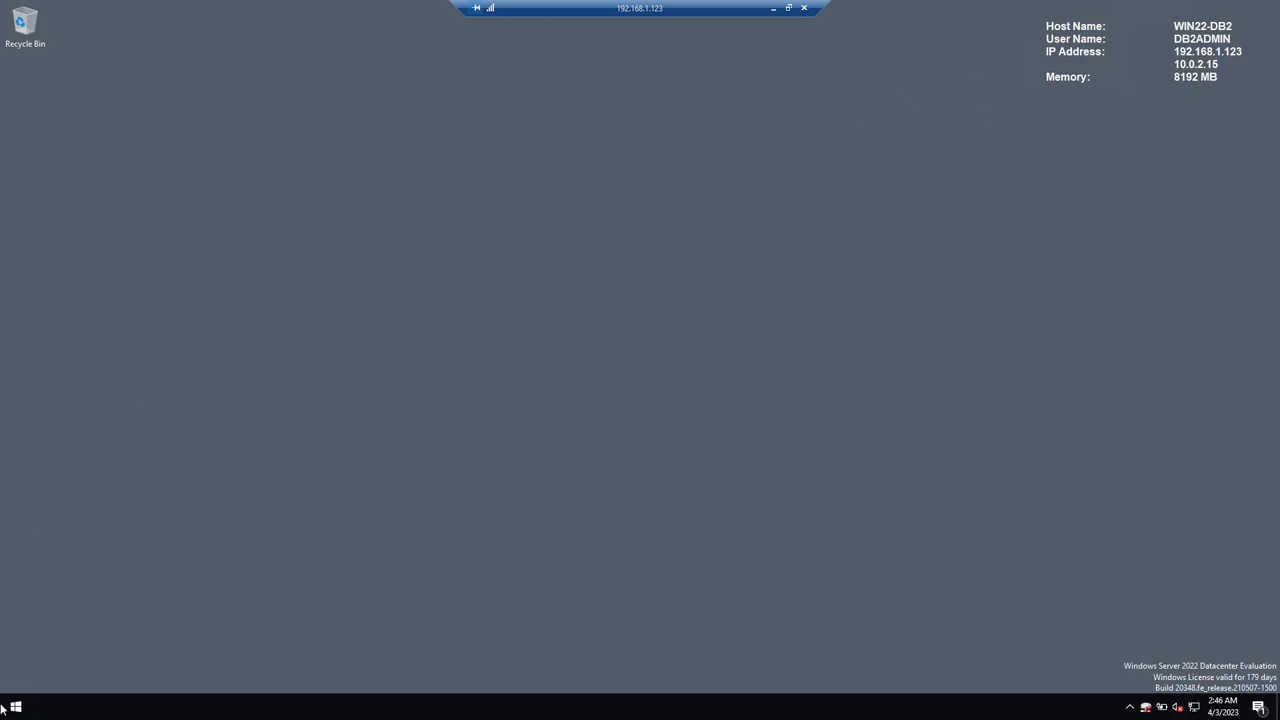
- Open the DB2 Command Window - Administrator from the IBM DB2 DB2COPY1 (Default) programs and allow it to make changes
{"action": "left_click", "coordinate": [3, 707]}
{"action": "left_click", "coordinate": [102, 406]}
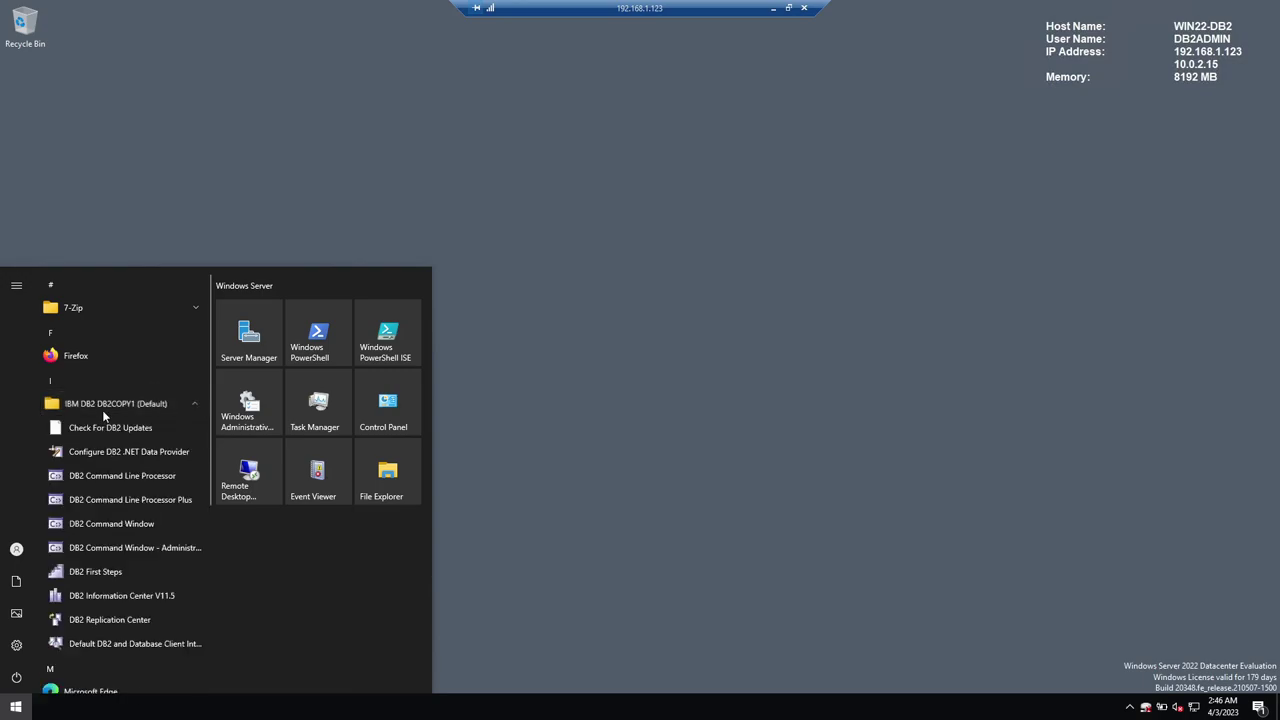
{"action": "left_click", "coordinate": [129, 553]}
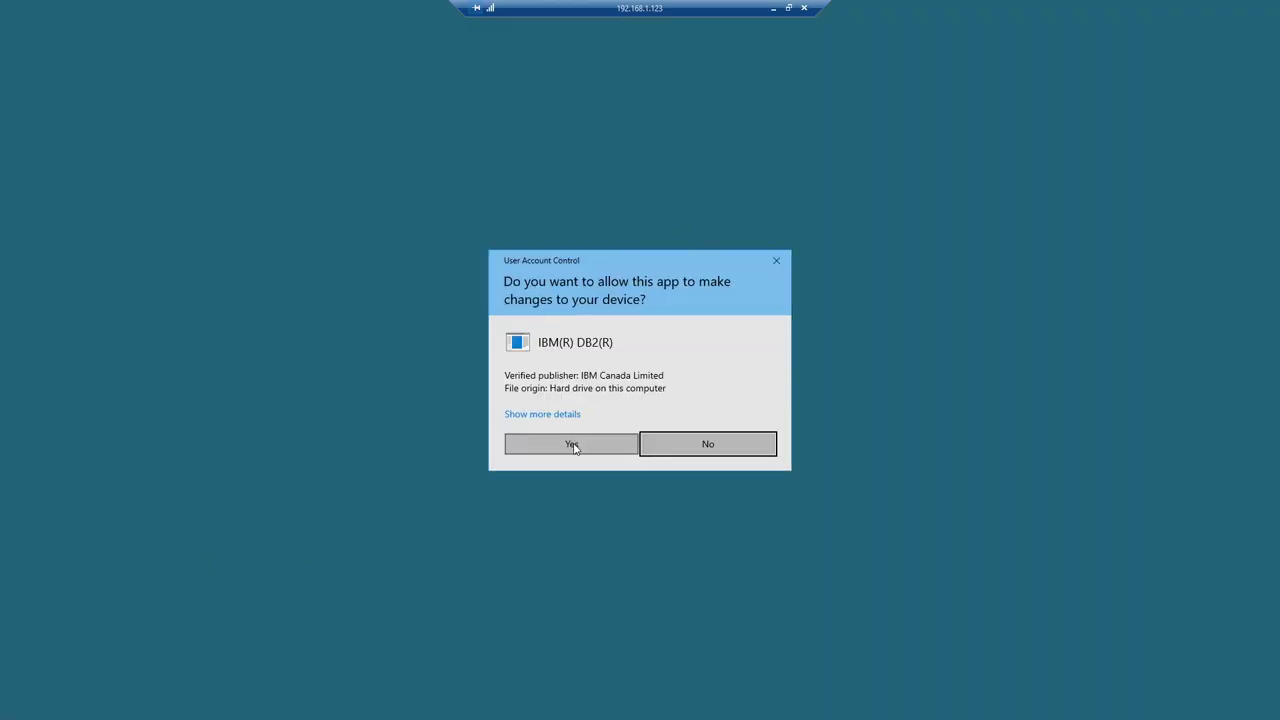
{"action": "left_click", "coordinate": [572, 444]}
- Set the DB2 command window's font to Lucida Console at size 20 and reposition the window on the desktop
{"action": "left_click_drag", "start_coordinate": [412, 55], "coordinate": [690, 155]}
{"action": "right_click", "coordinate": [626, 152]}
{"action": "left_click", "coordinate": [663, 286]}
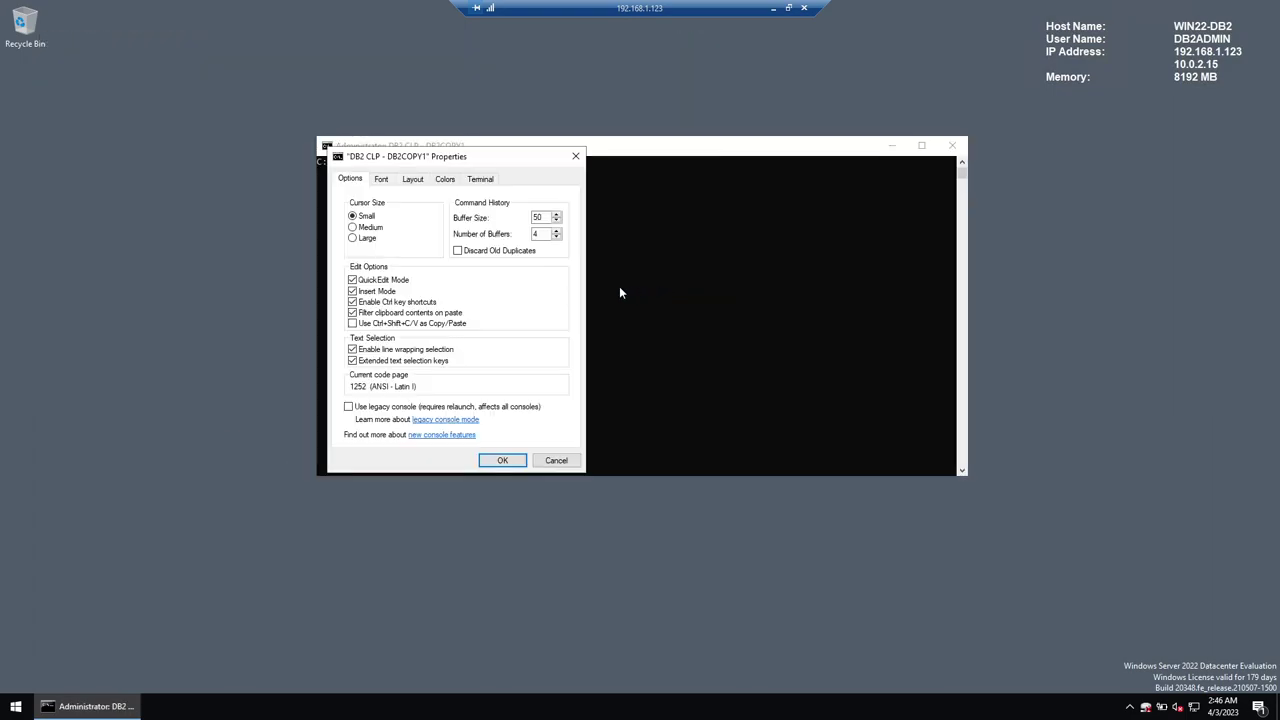
{"action": "left_click", "coordinate": [381, 179]}
{"action": "left_click", "coordinate": [379, 345]}
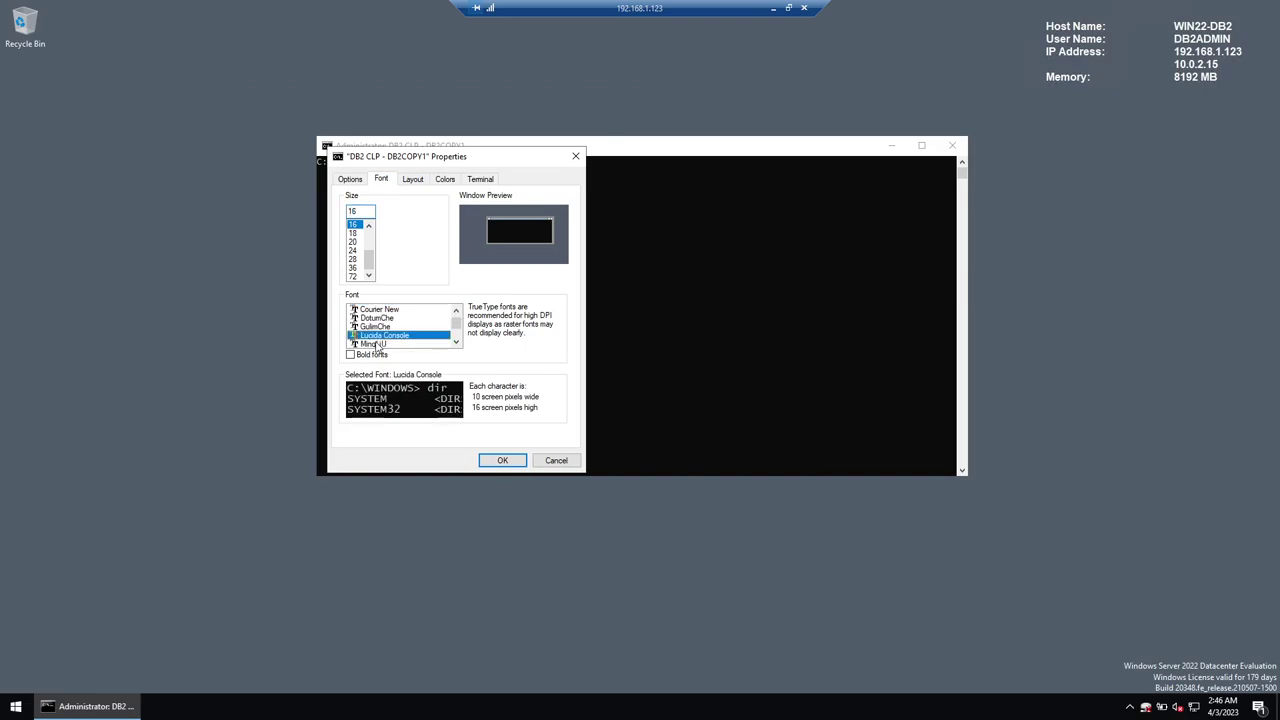
{"action": "left_click", "coordinate": [357, 250]}
{"action": "left_click", "coordinate": [494, 460]}
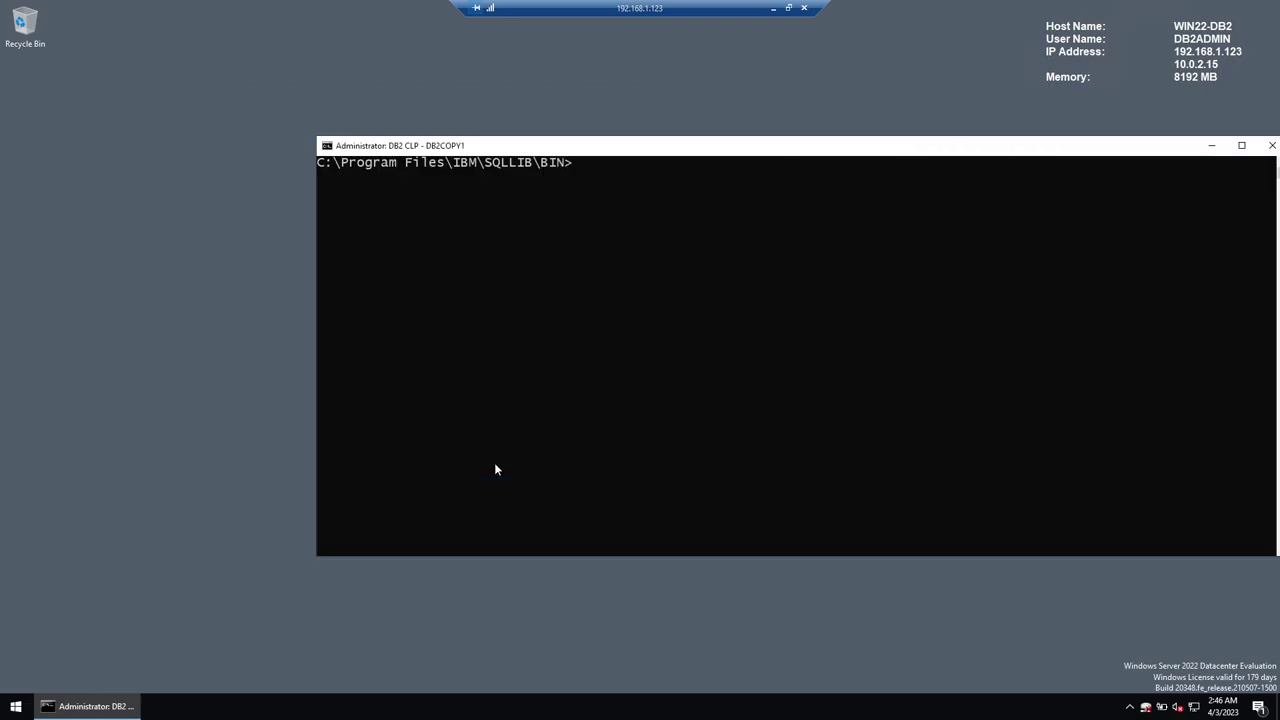
{"action": "left_click_drag", "start_coordinate": [543, 152], "coordinate": [428, 138]}
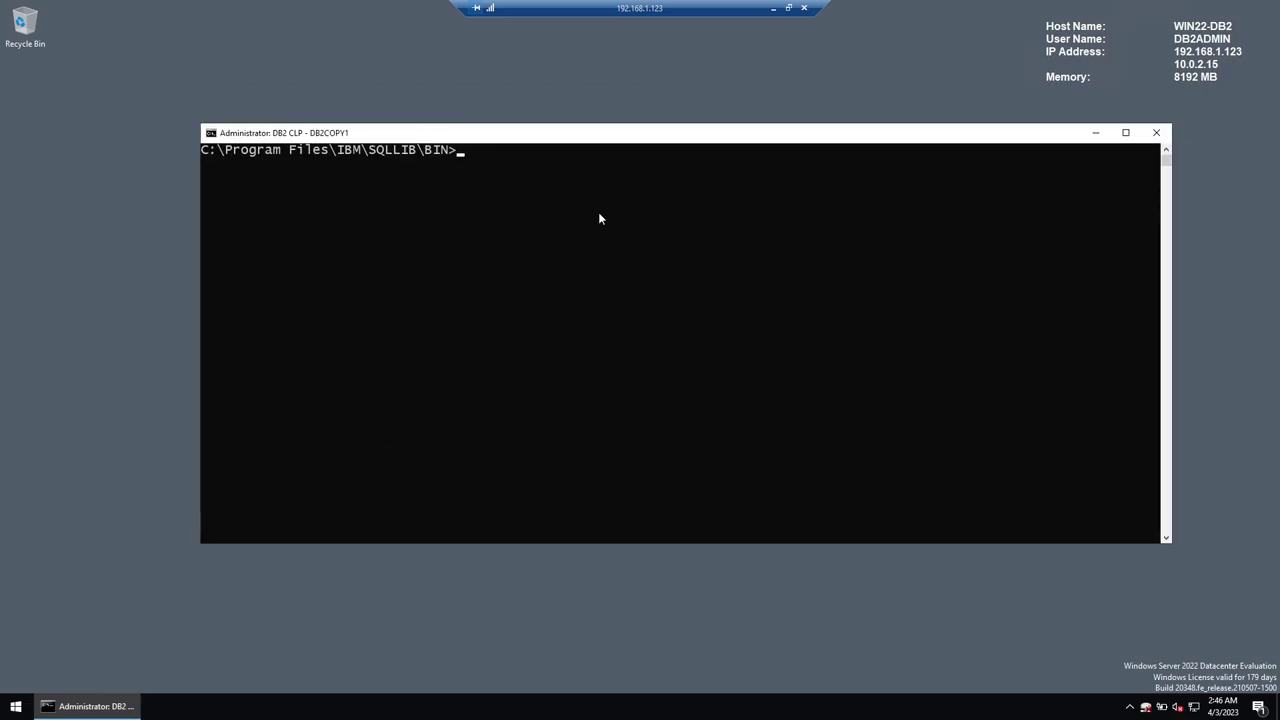
- Move the DB2 command window up from the SQLLIB\BIN folder to the C:\ root and clear the screen
{"action": "type", "text": "cd .."}
{"action": "key", "text": "Return"}
{"action": "type", "text": "cd .."}
{"action": "key", "text": "Return"}
{"action": "type", "text": "cd .."}
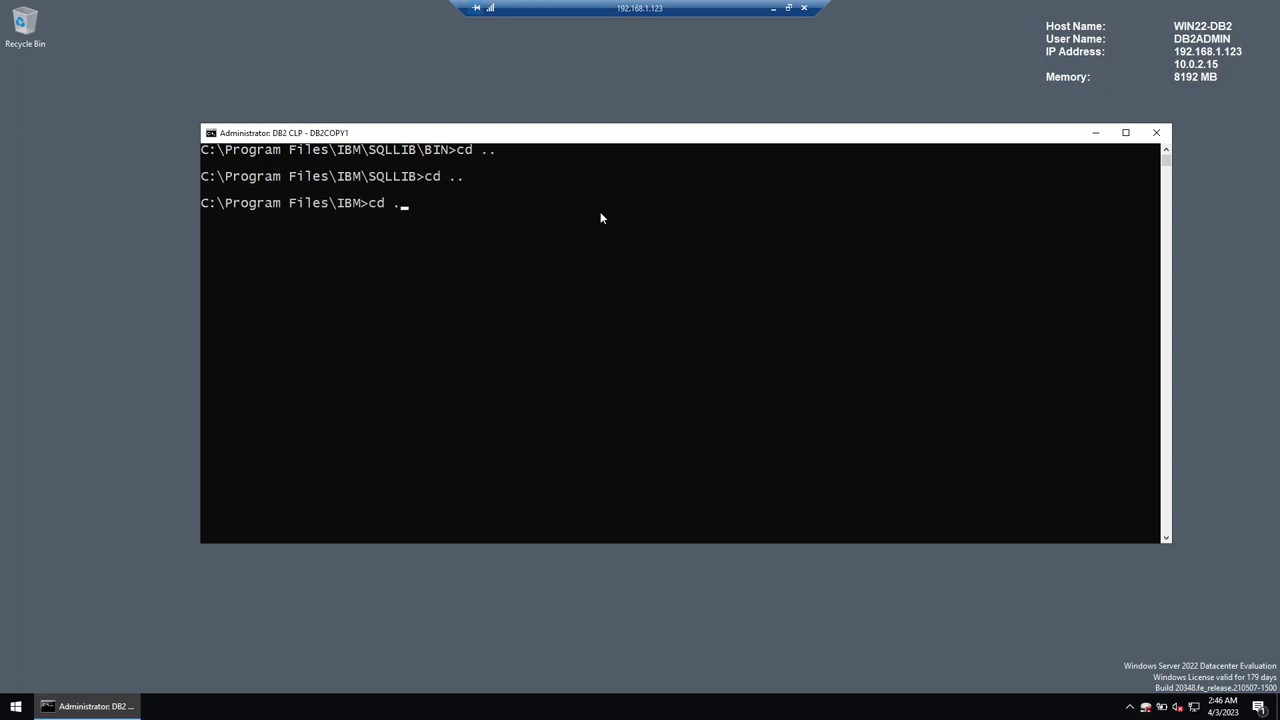
{"action": "key", "text": "Return"}
{"action": "type", "text": "cd .."}
{"action": "key", "text": "Return"}
{"action": "type", "text": "cls"}
{"action": "key", "text": "Return"}
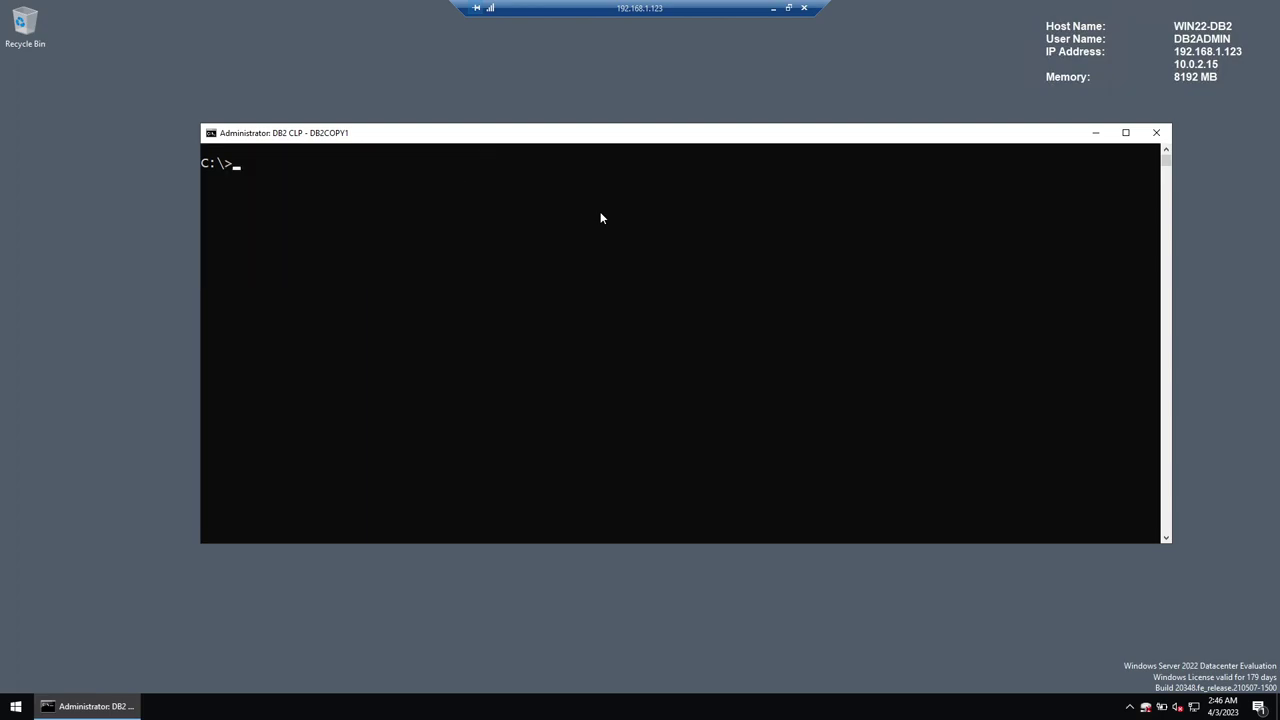
- Check the current DB2 instance, the licensed product with db2licm -l and the installed level with db2level, clearing the screen when done
{"action": "type", "text": "db2 GET INSTANCE"}
{"action": "key", "text": "Return"}
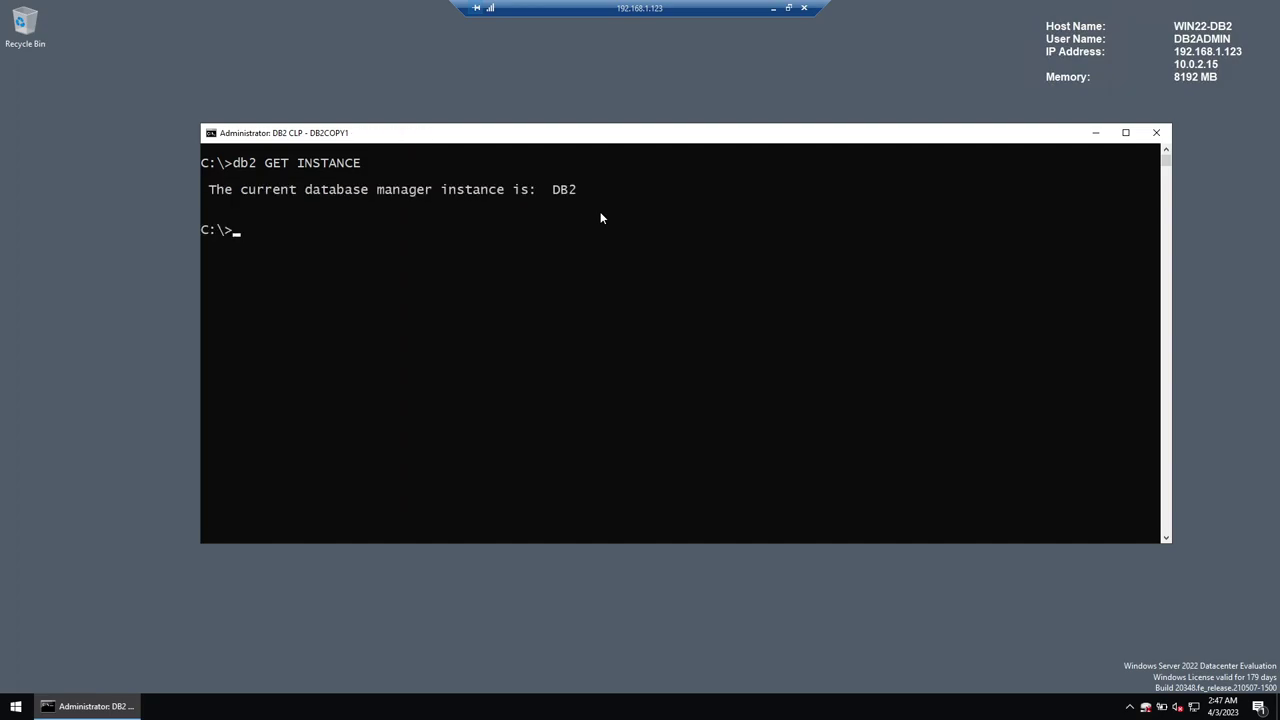
{"action": "type", "text": "db2licm -"}
{"action": "type", "text": "l"}
{"action": "key", "text": "Return"}
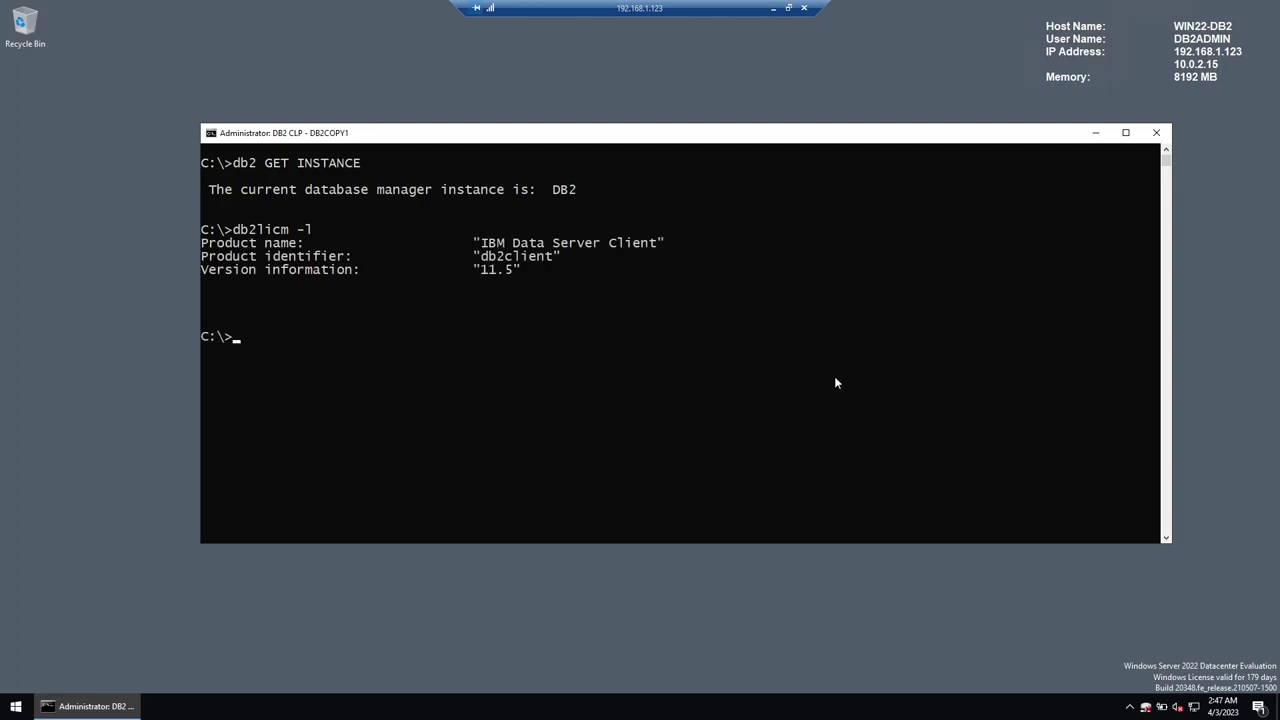
{"action": "type", "text": "db2level"}
{"action": "key", "text": "Return"}
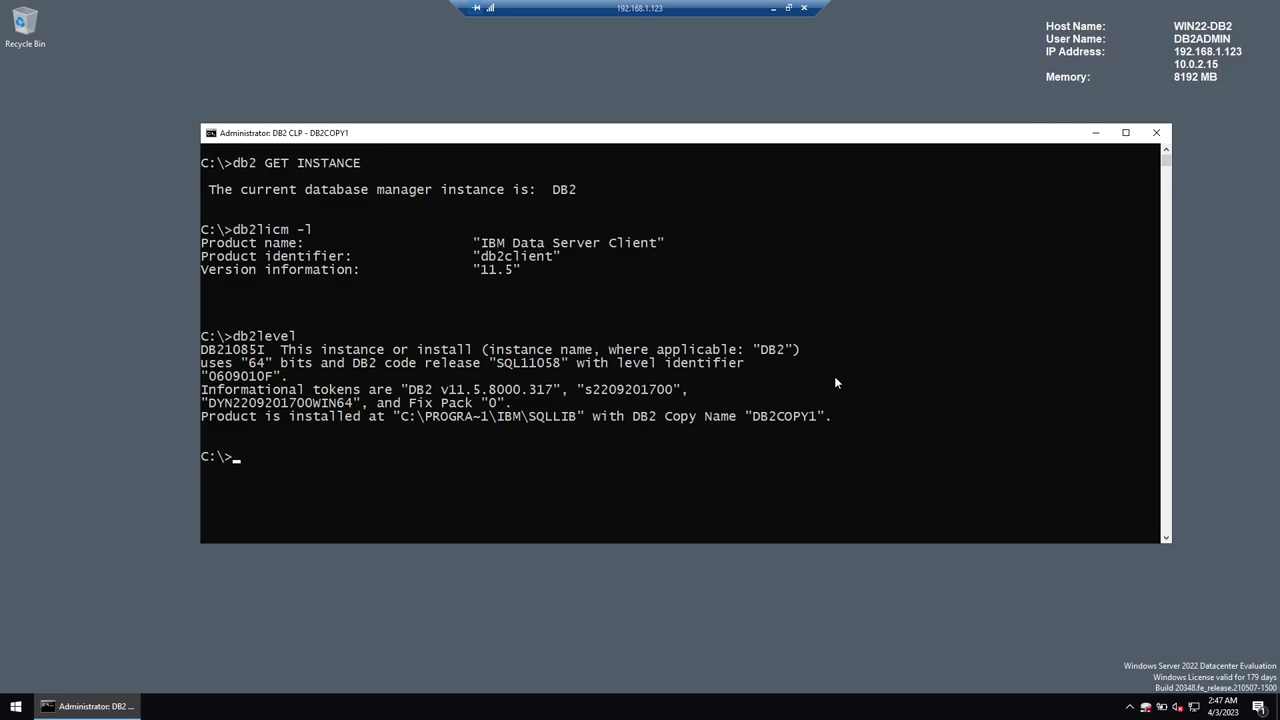
{"action": "type", "text": "cls"}
{"action": "key", "text": "Return"}
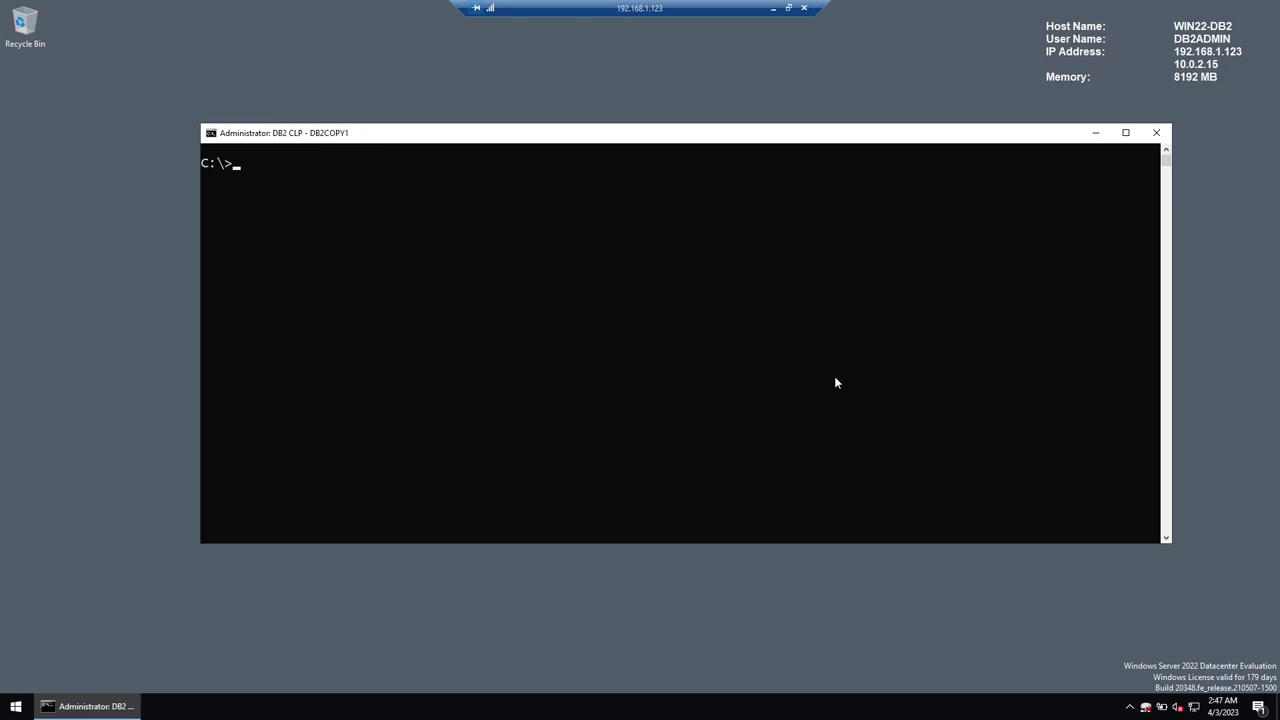
- List the DB2 node directory on the client with db2 LIST NODE DIRECTORY
{"action": "type", "text": "db2 LIST NODE DIRECTO"}
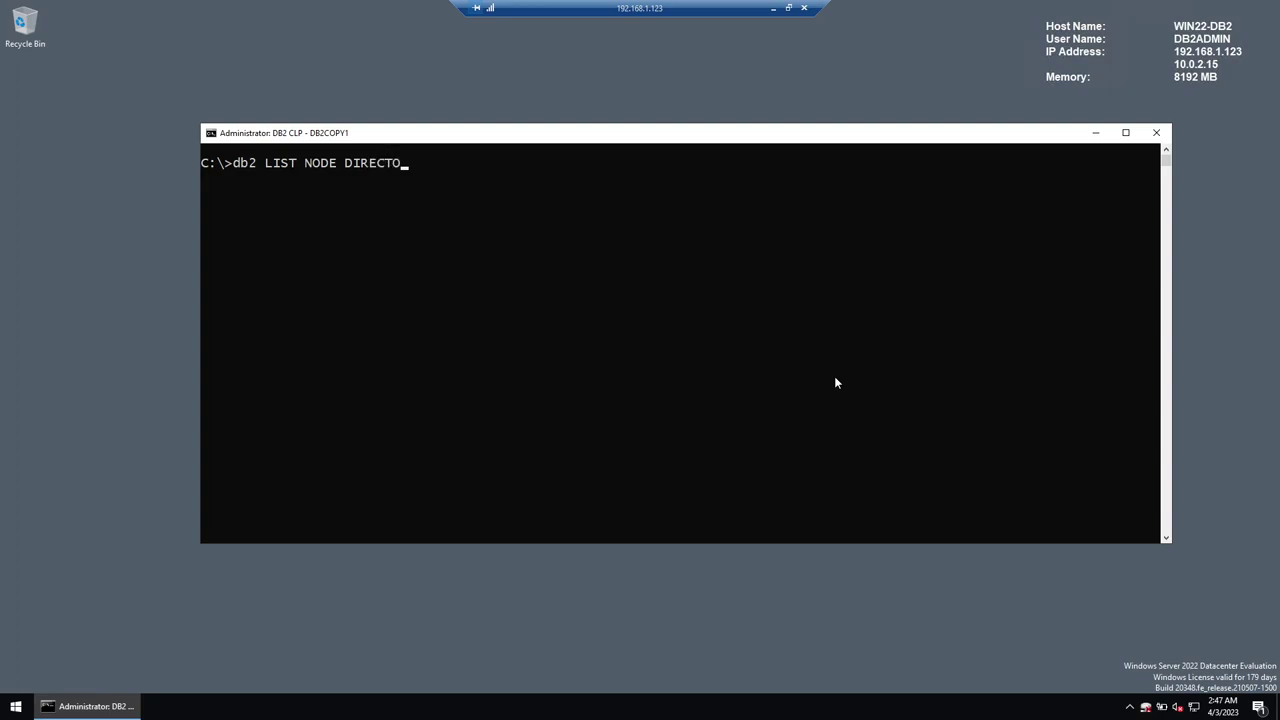
{"action": "type", "text": "RY"}
{"action": "key", "text": "Return"}
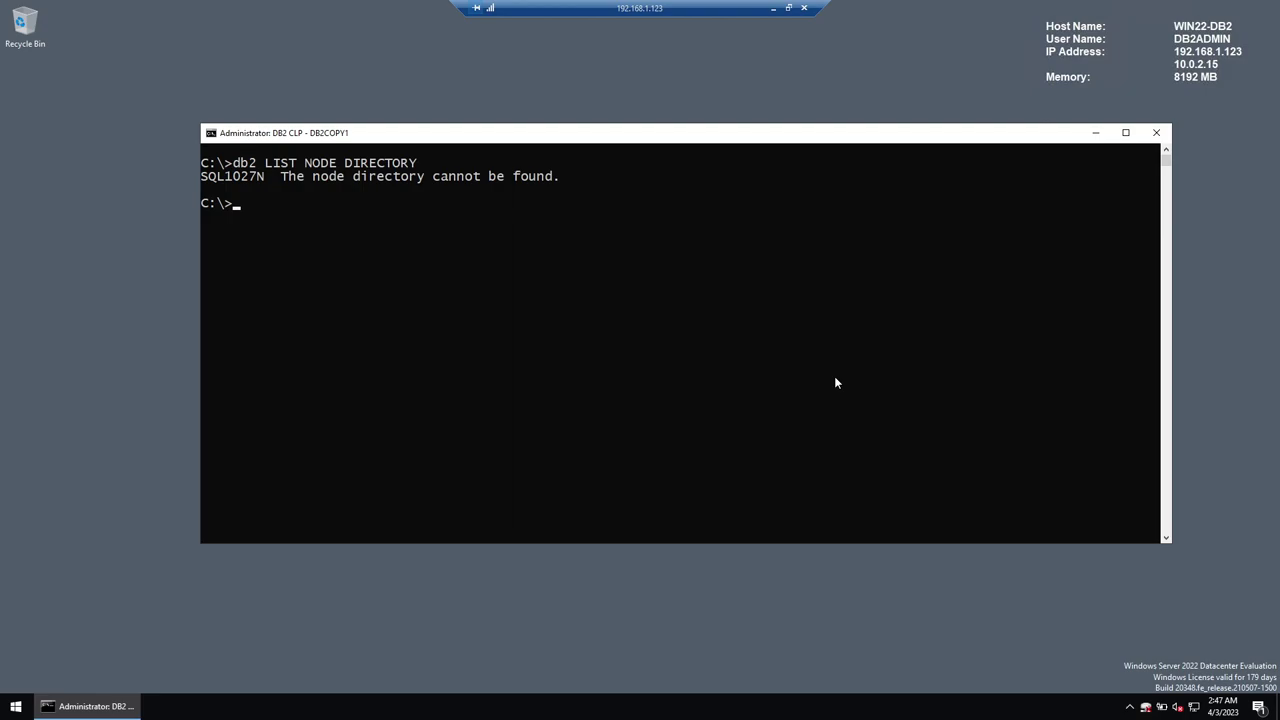
- Enter, without running it, a DB2 command that catalogs TCPIP node WIN22 with remote address 192.168.1.122
{"action": "type", "text": "db2 CATALOG TCPIP NODE W"}
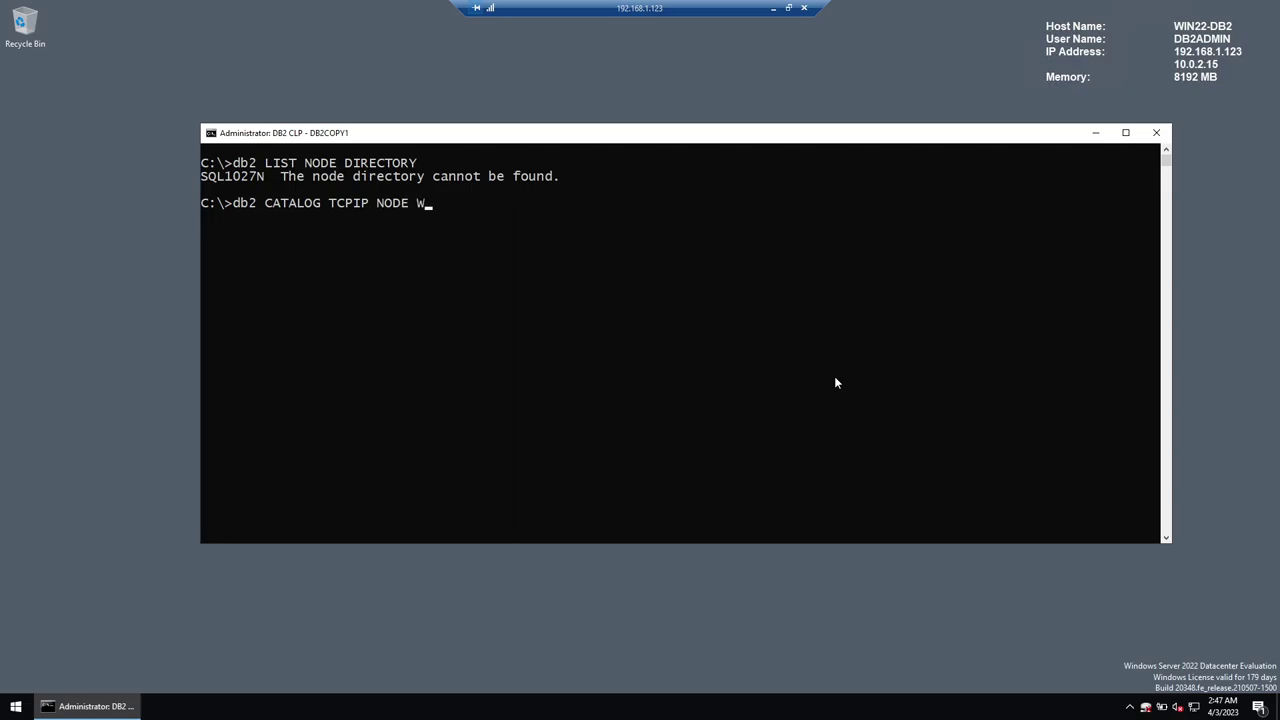
{"action": "type", "text": "IN22 REMOTE 192.168"}
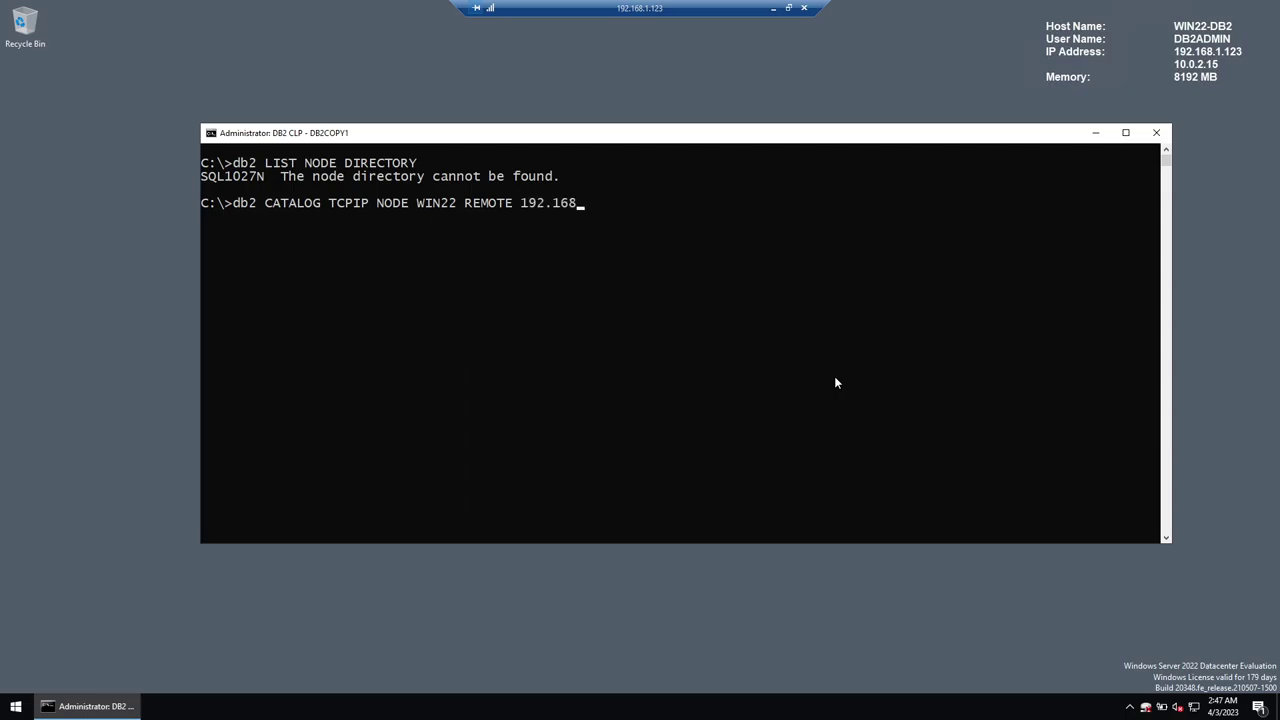
{"action": "type", "text": ".1.122"}
- In a separate Command Prompt, look up the client's IPv4 addresses with ipconfig | findstr IPv4, highlight the 192.168.1.123 address and minimize the window
{"action": "left_click", "coordinate": [10, 710]}
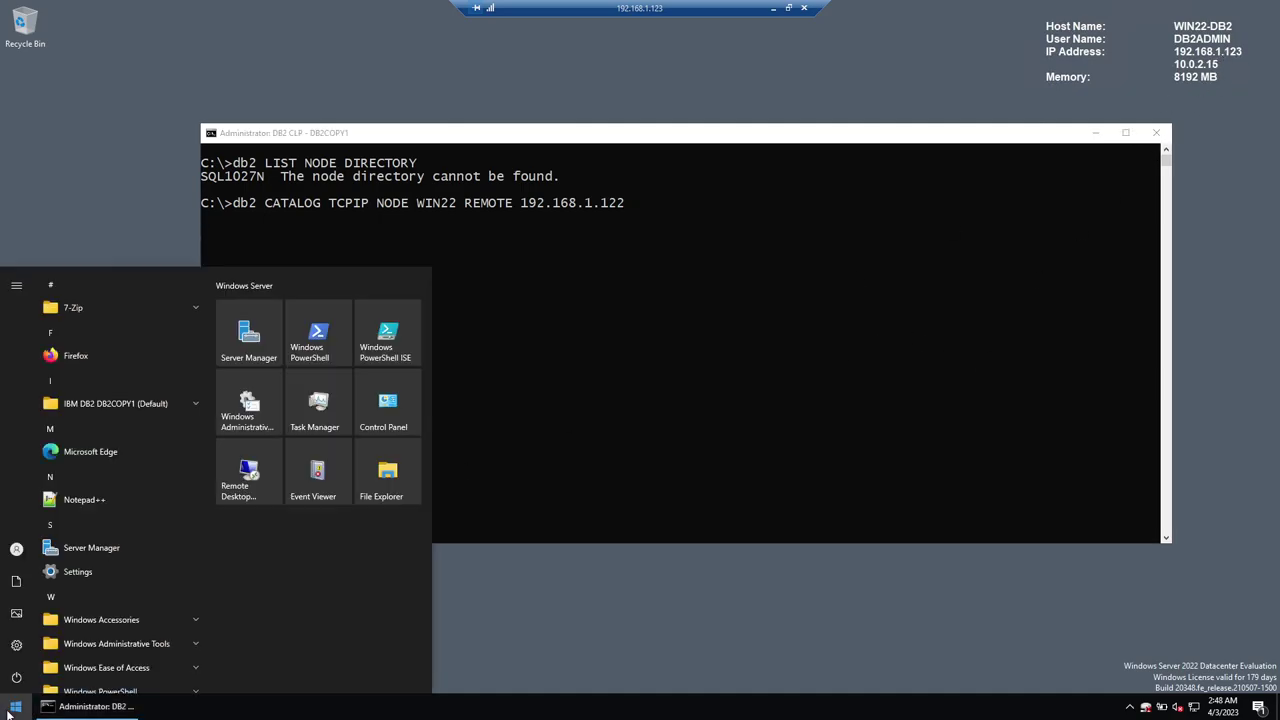
{"action": "type", "text": "cm"}
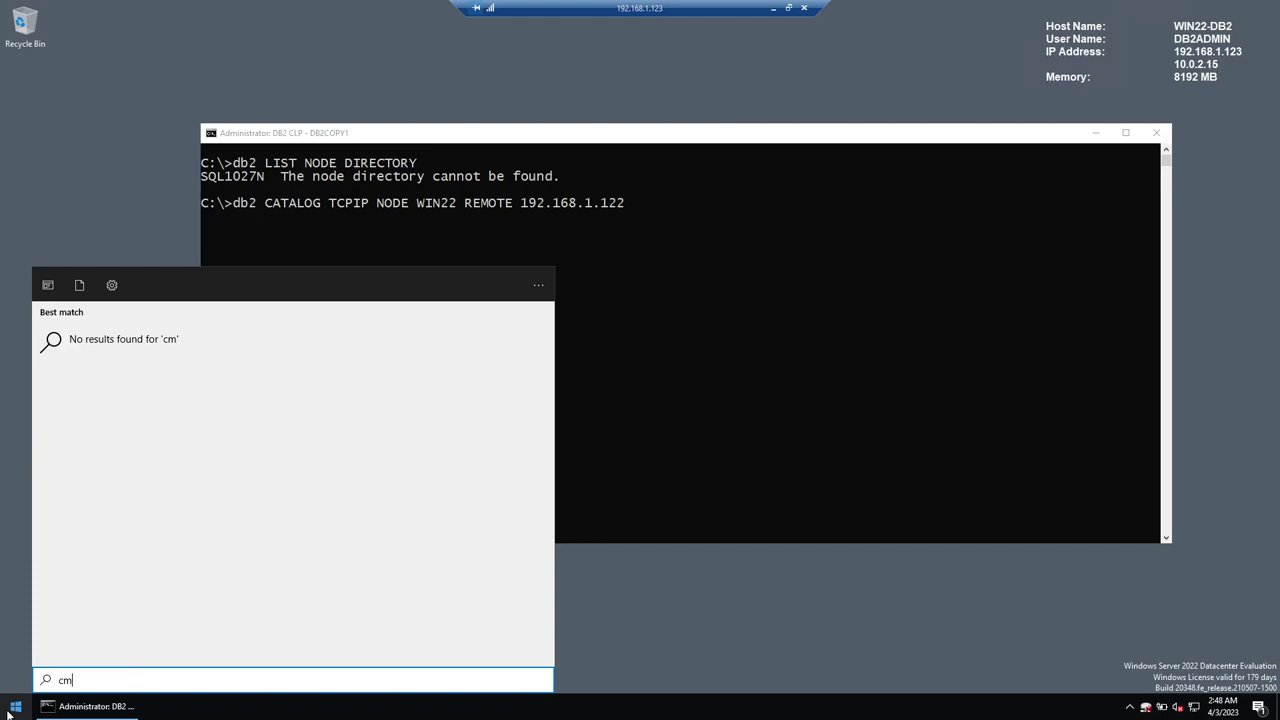
{"action": "key", "text": "Return"}
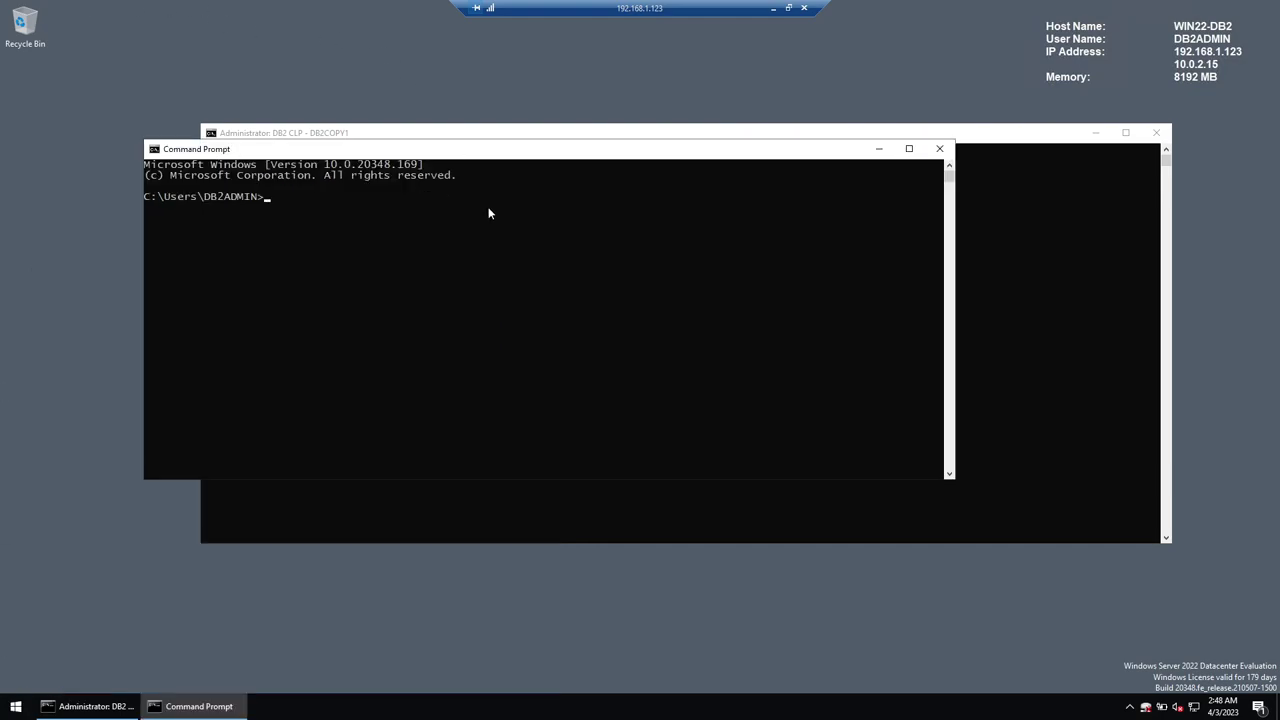
{"action": "left_click_drag", "start_coordinate": [513, 154], "coordinate": [593, 318]}
{"action": "type", "text": "ipconfig"}
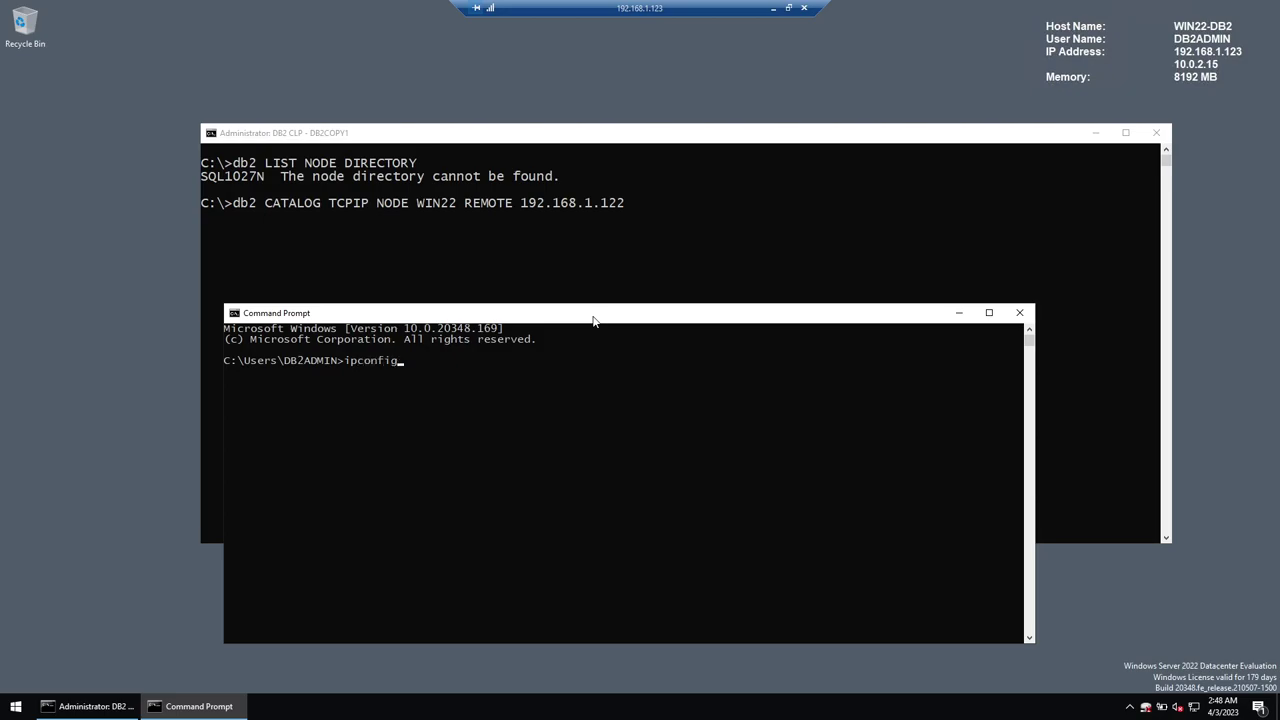
{"action": "type", "text": " | findstr IPv4"}
{"action": "key", "text": "Return"}
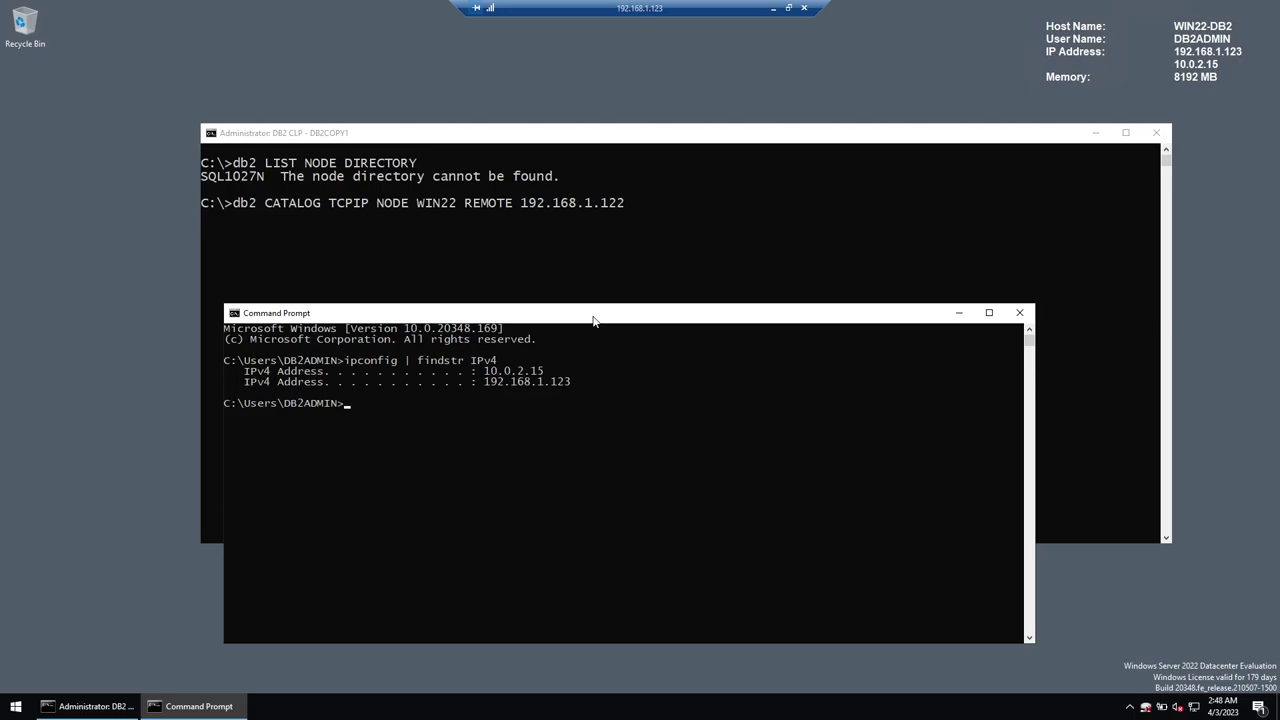
{"action": "left_click_drag", "start_coordinate": [486, 384], "coordinate": [565, 390]}
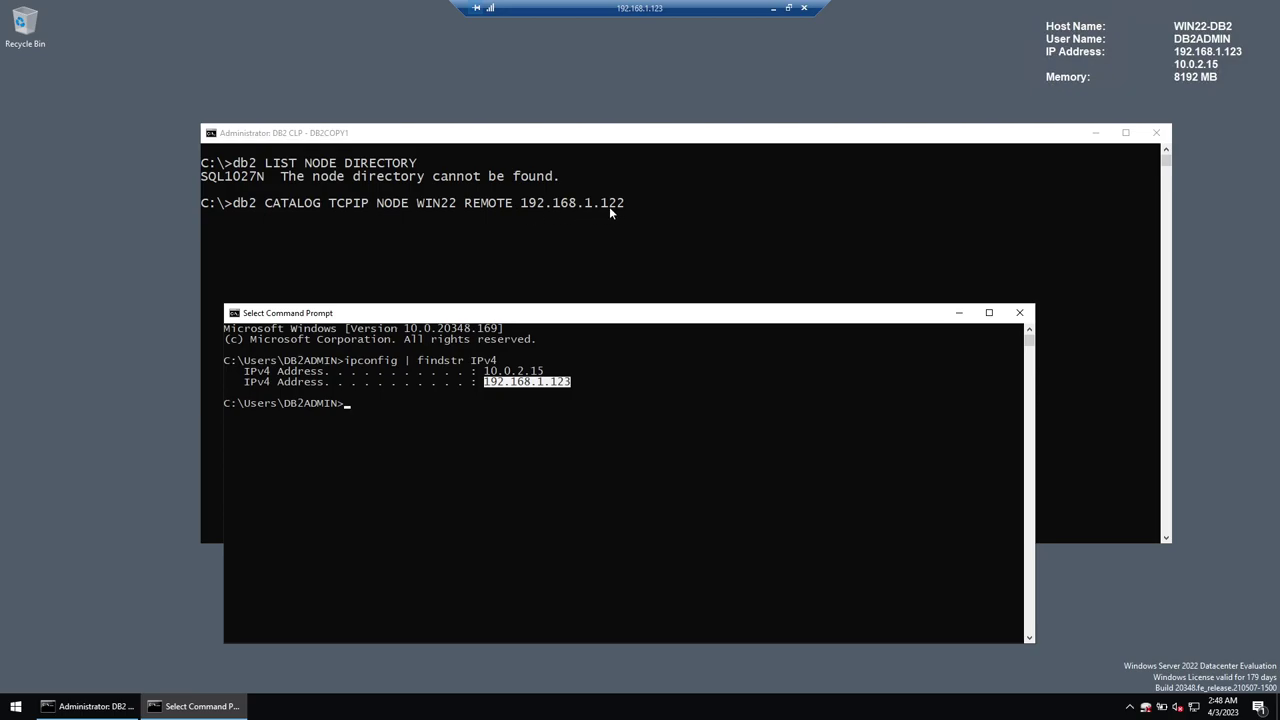
{"action": "left_click", "coordinate": [958, 312]}
- Complete the WIN22 node catalog command with SERVER 50001 and run it
{"action": "left_click", "coordinate": [692, 230]}
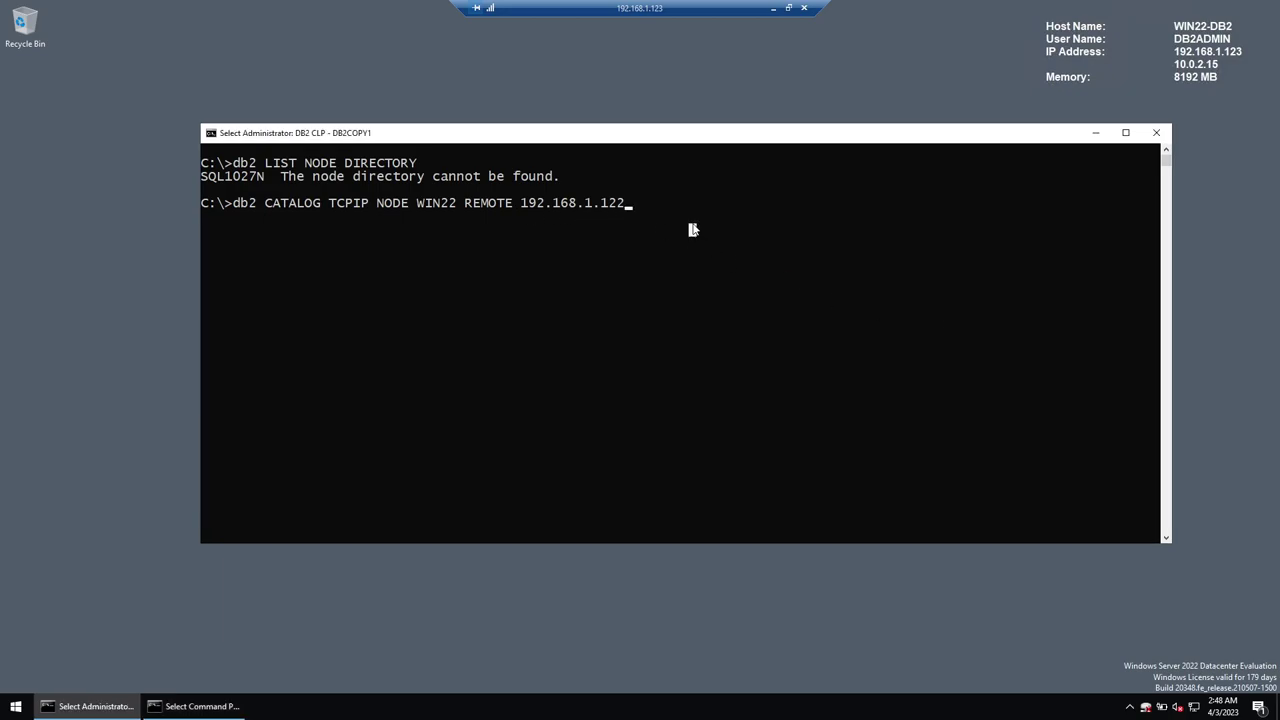
{"action": "type", "text": "SER"}
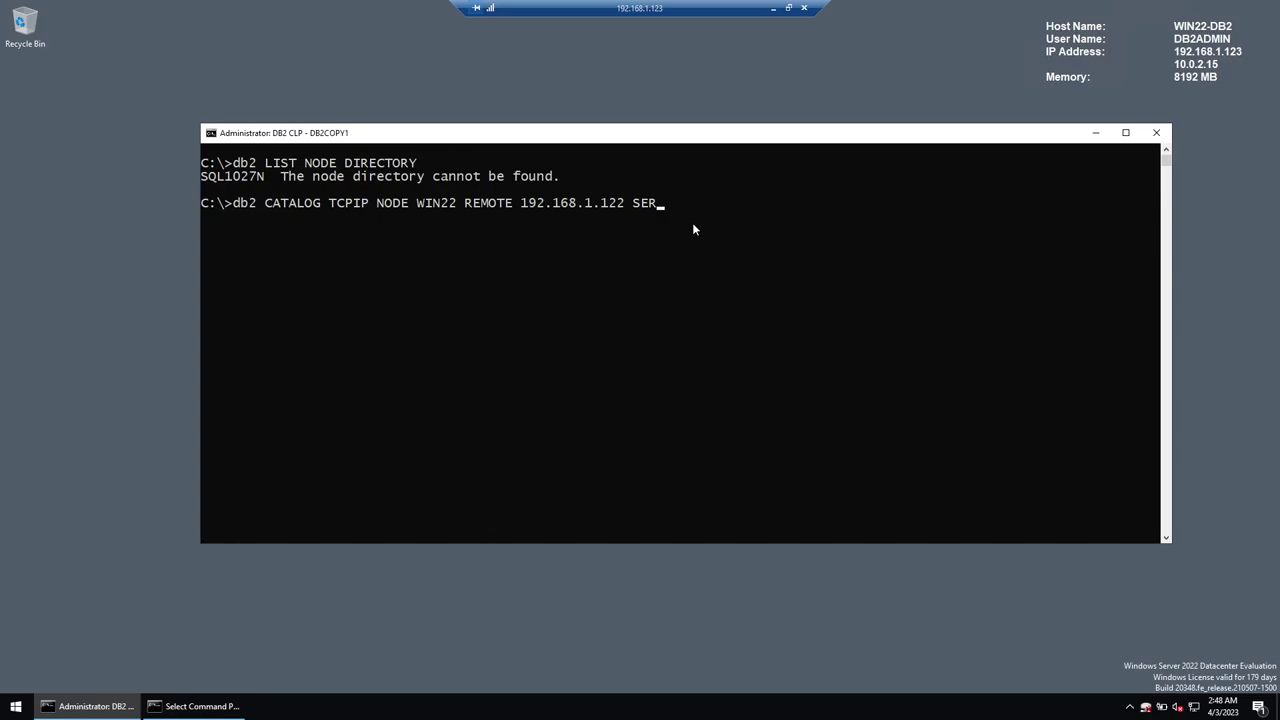
{"action": "type", "text": "VER 50001"}
{"action": "key", "text": "Return"}
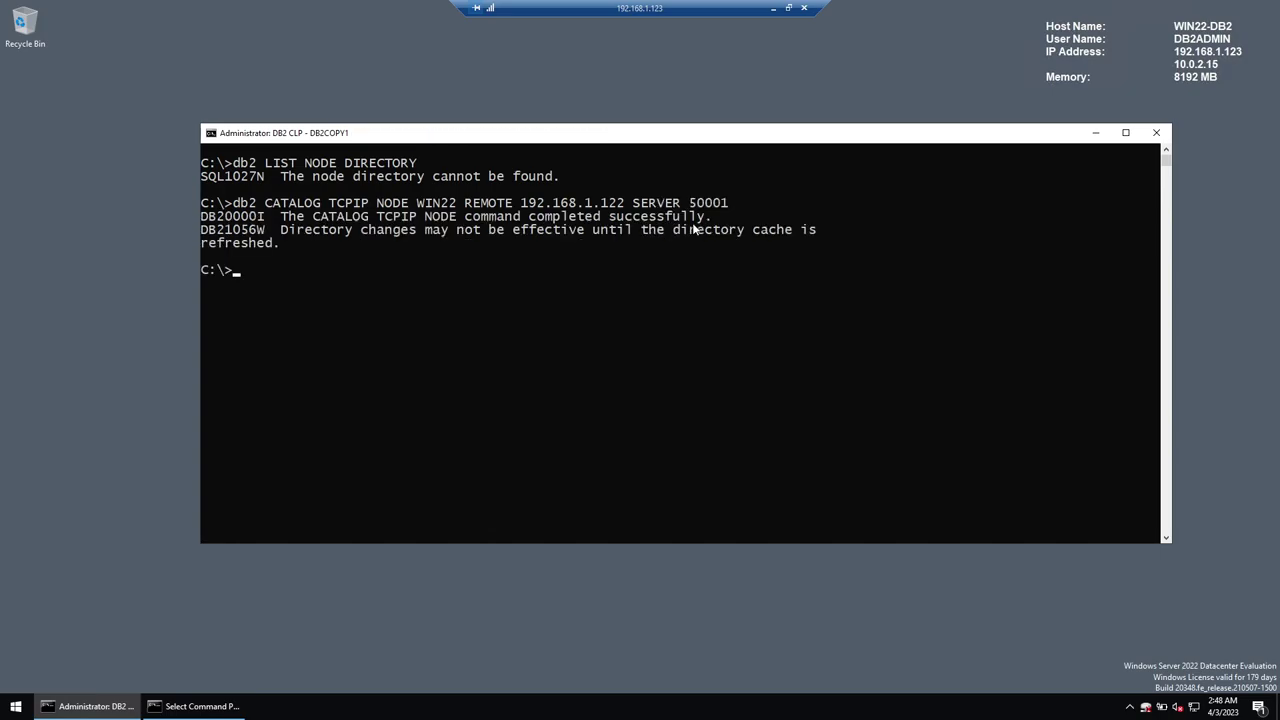
- List the node directory again, examine the entry's node name, protocol, hostname and service name, and clear the screen
{"action": "key", "text": "Up"}
{"action": "key", "text": "Up"}
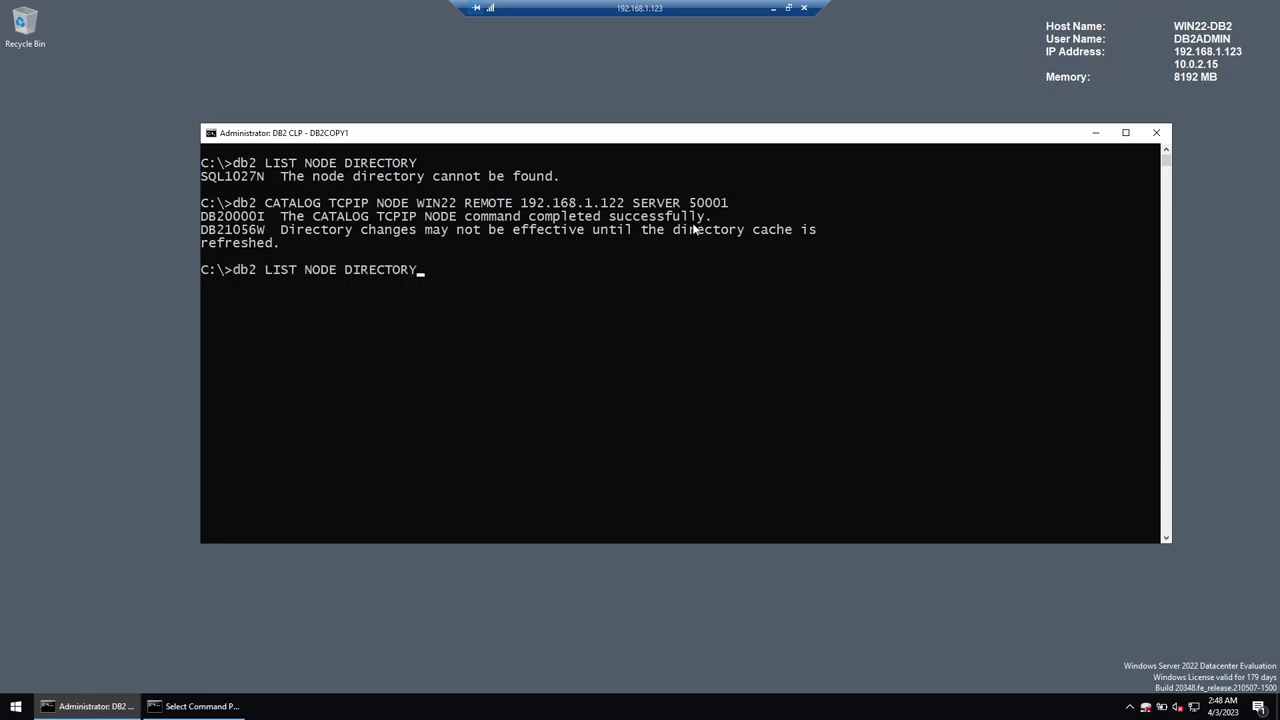
{"action": "key", "text": "Return"}
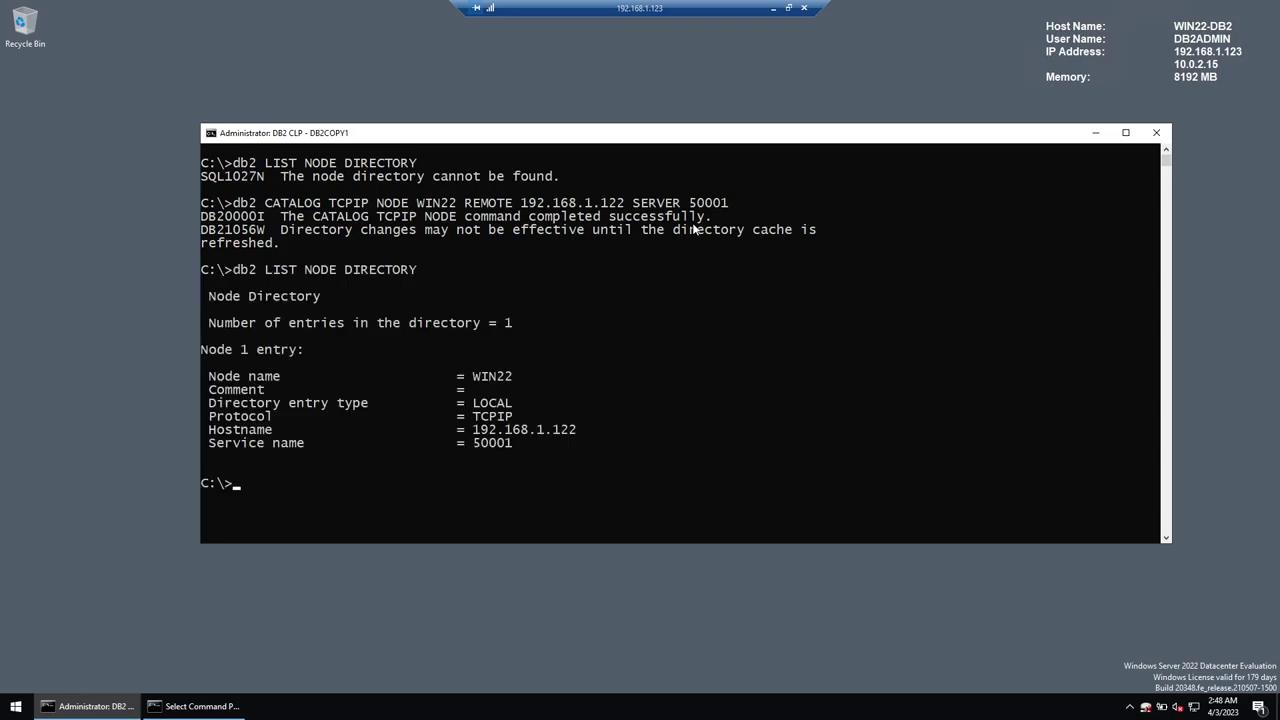
{"action": "left_click_drag", "start_coordinate": [282, 177], "coordinate": [505, 178]}
{"action": "left_click_drag", "start_coordinate": [473, 377], "coordinate": [507, 381]}
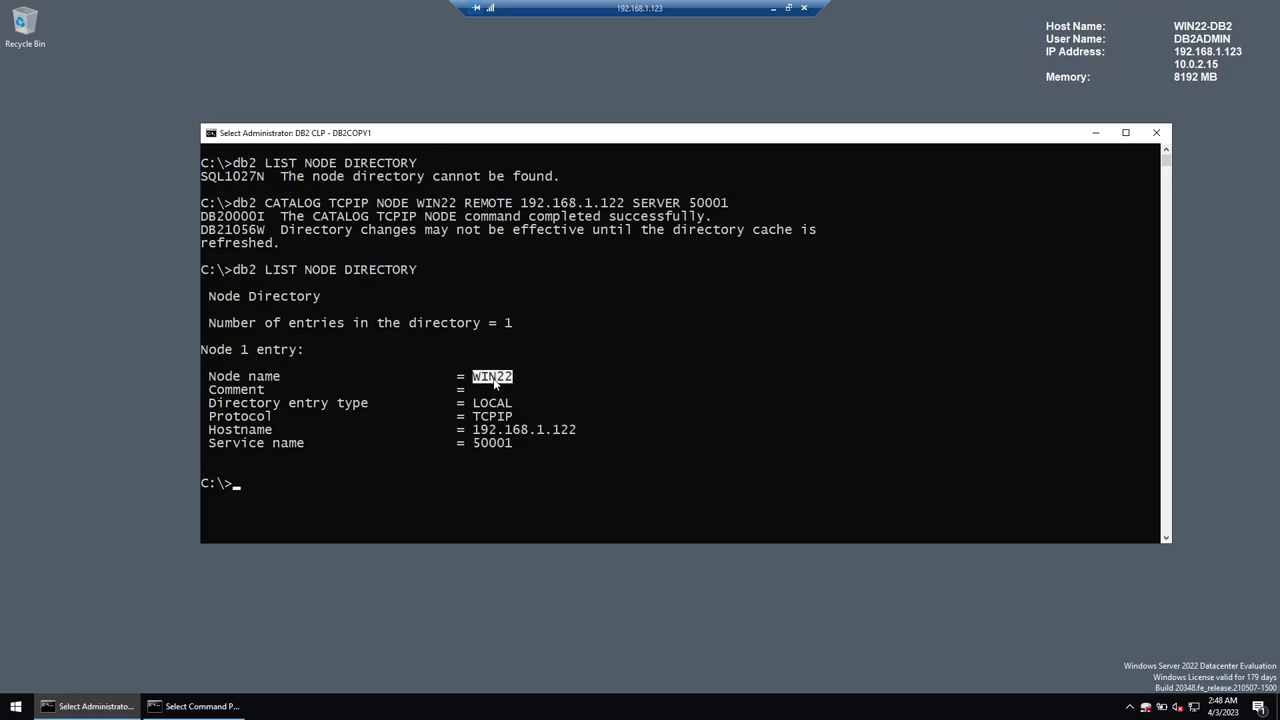
{"action": "left_click_drag", "start_coordinate": [250, 351], "coordinate": [289, 351]}
{"action": "left_click_drag", "start_coordinate": [473, 417], "coordinate": [576, 436]}
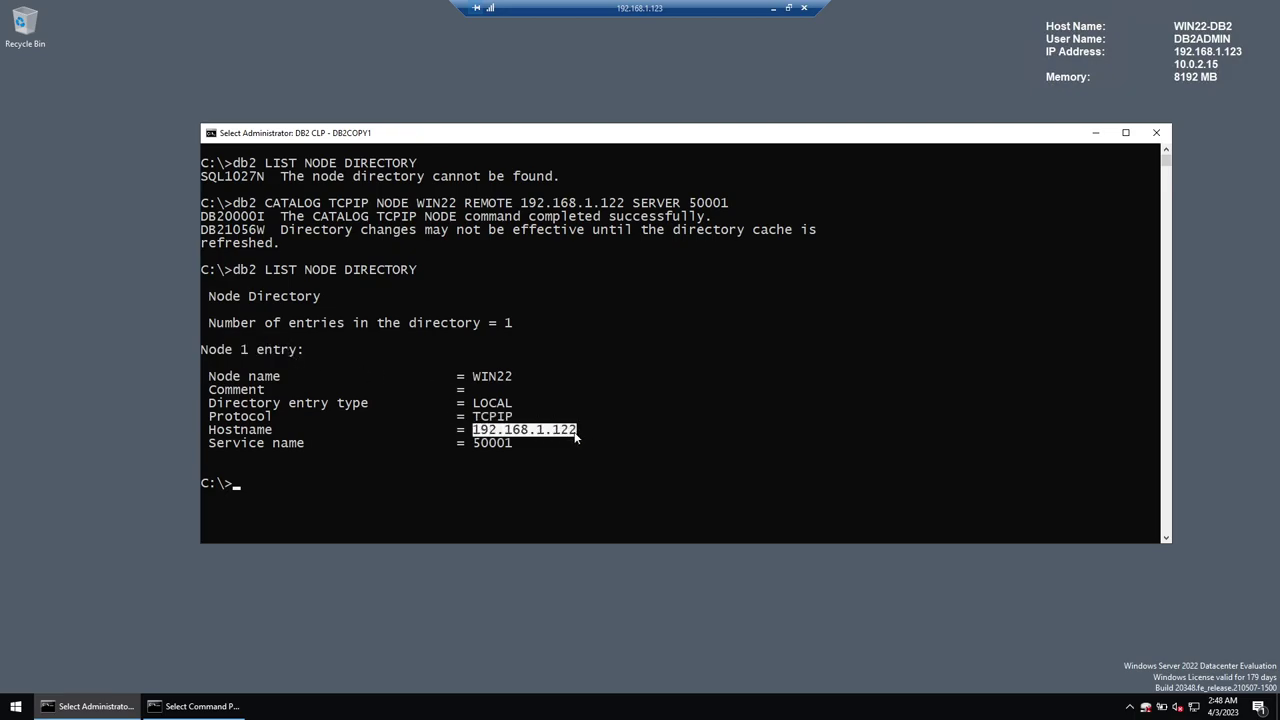
{"action": "left_click_drag", "start_coordinate": [482, 446], "coordinate": [510, 447]}
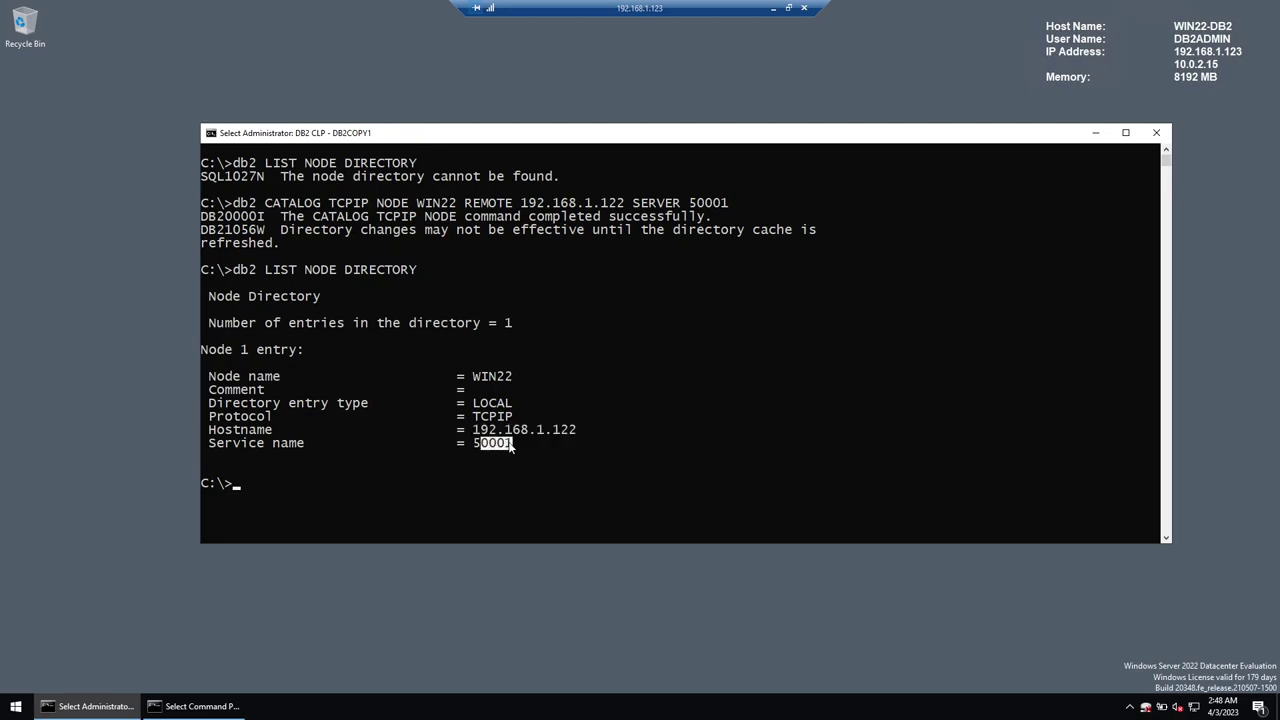
{"action": "left_click", "coordinate": [540, 483]}
{"action": "type", "text": "cls"}
{"action": "key", "text": "Return"}
- List the database directory using both the DATABASE and the abbreviated DB keyword, then clear the screen
{"action": "type", "text": "db2 LIST DATABASE DIRECTORY"}
{"action": "key", "text": "Return"}
{"action": "key", "text": "Up"}
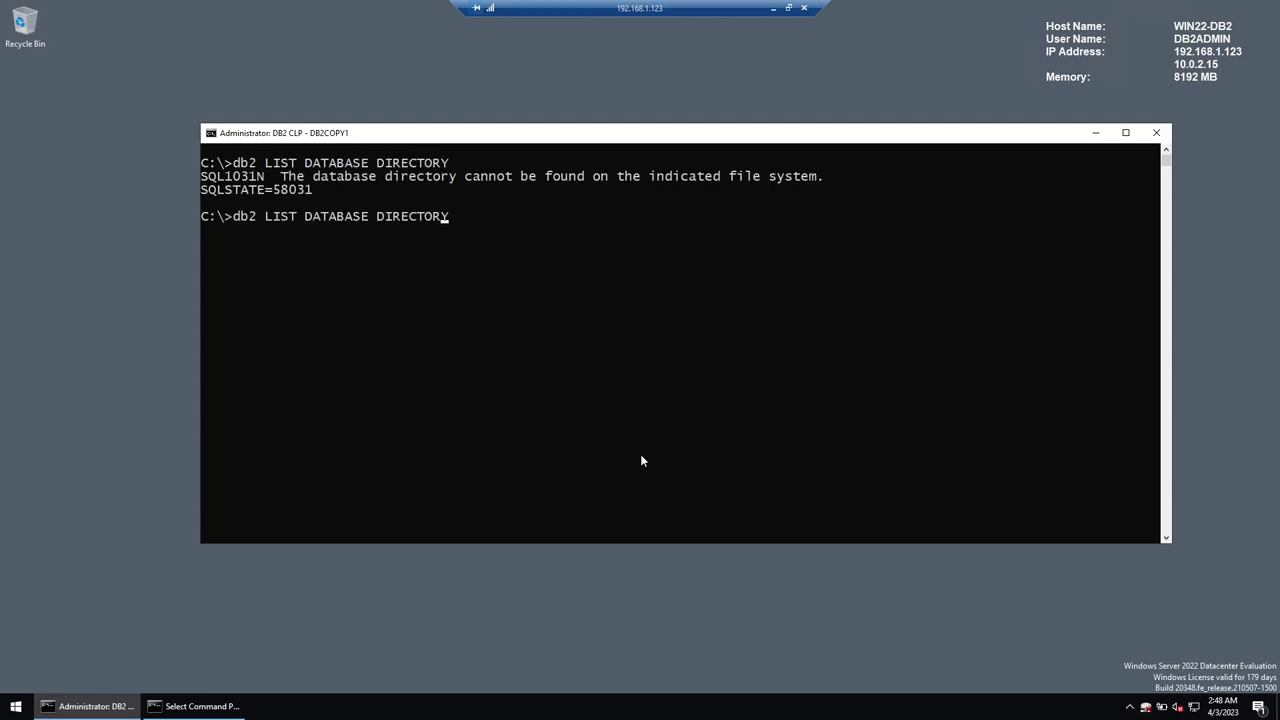
{"action": "key", "text": "Delete"}
{"action": "key", "text": "Delete"}
{"action": "key", "text": "Delete"}
{"action": "key", "text": "Delete"}
{"action": "key", "text": "Delete"}
{"action": "key", "text": "Delete"}
{"action": "key", "text": "Delete"}
{"action": "key", "text": "Delete"}
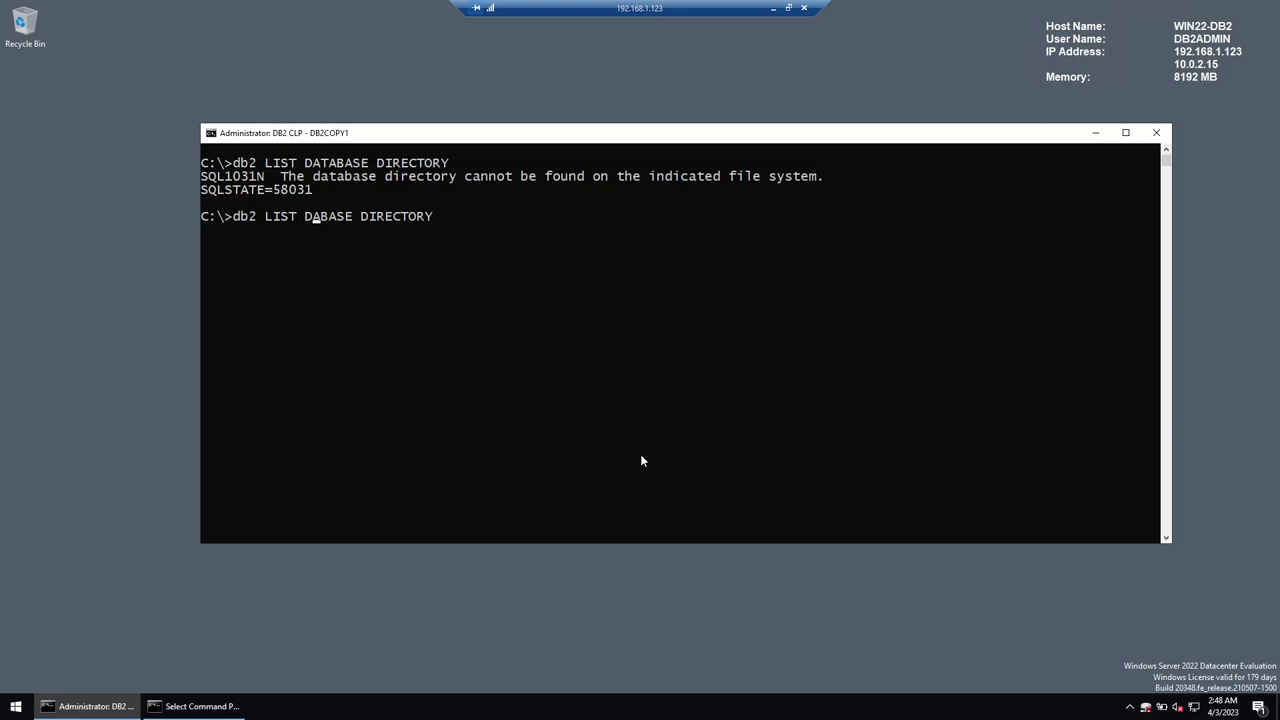
{"action": "type", "text": "B"}
{"action": "key", "text": "Return"}
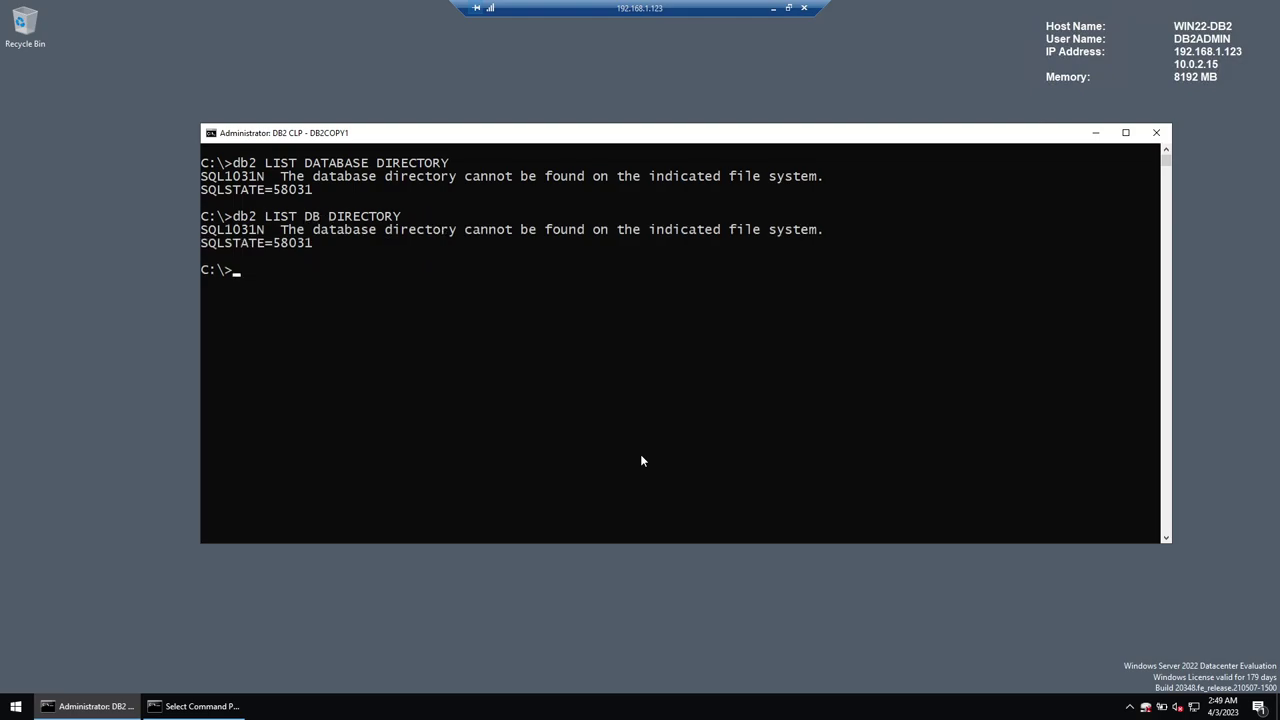
{"action": "type", "text": "cls"}
{"action": "key", "text": "Return"}
- Rerun LIST DATABASE DIRECTORY and catalog the database TEST at node WIN22
{"action": "key", "text": "Up"}
{"action": "key", "text": "Up"}
{"action": "key", "text": "Up"}
{"action": "key", "text": "Return"}
{"action": "type", "text": "db2 CATALOG DATABASE TEST AT "}
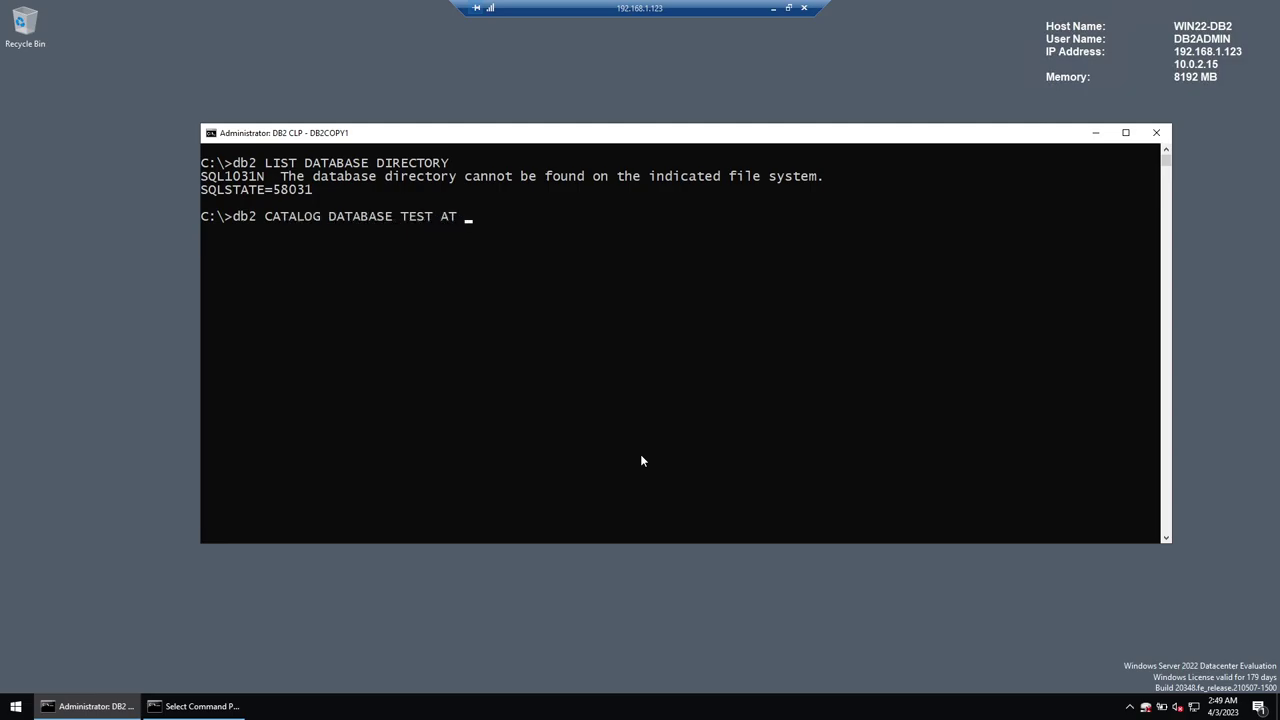
{"action": "type", "text": "NODE WIN22"}
{"action": "key", "text": "Return"}
- List the database directory again, examine the TEST entry's alias and directory entry type, and clear the screen
{"action": "key", "text": "Up"}
{"action": "key", "text": "Up"}
{"action": "key", "text": "Return"}
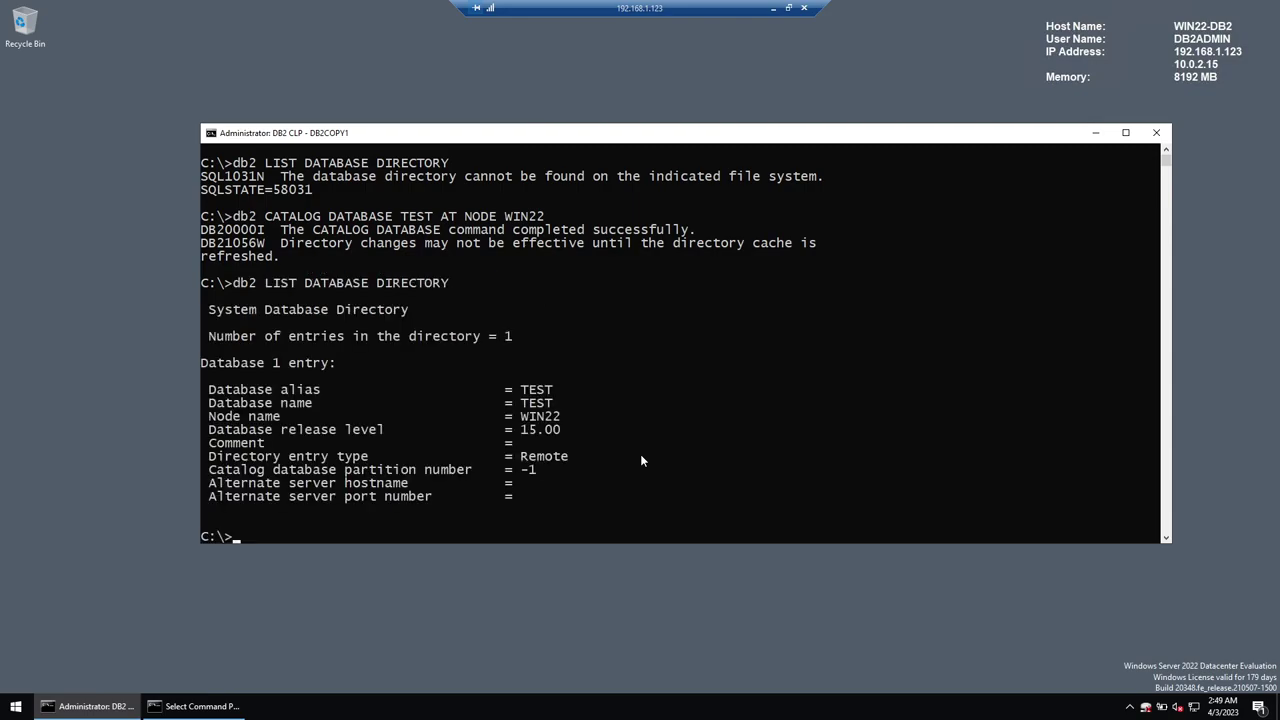
{"action": "left_click_drag", "start_coordinate": [266, 162], "coordinate": [433, 180]}
{"action": "left_click_drag", "start_coordinate": [520, 390], "coordinate": [548, 393]}
{"action": "left_click_drag", "start_coordinate": [520, 460], "coordinate": [568, 460]}
{"action": "left_click", "coordinate": [740, 446]}
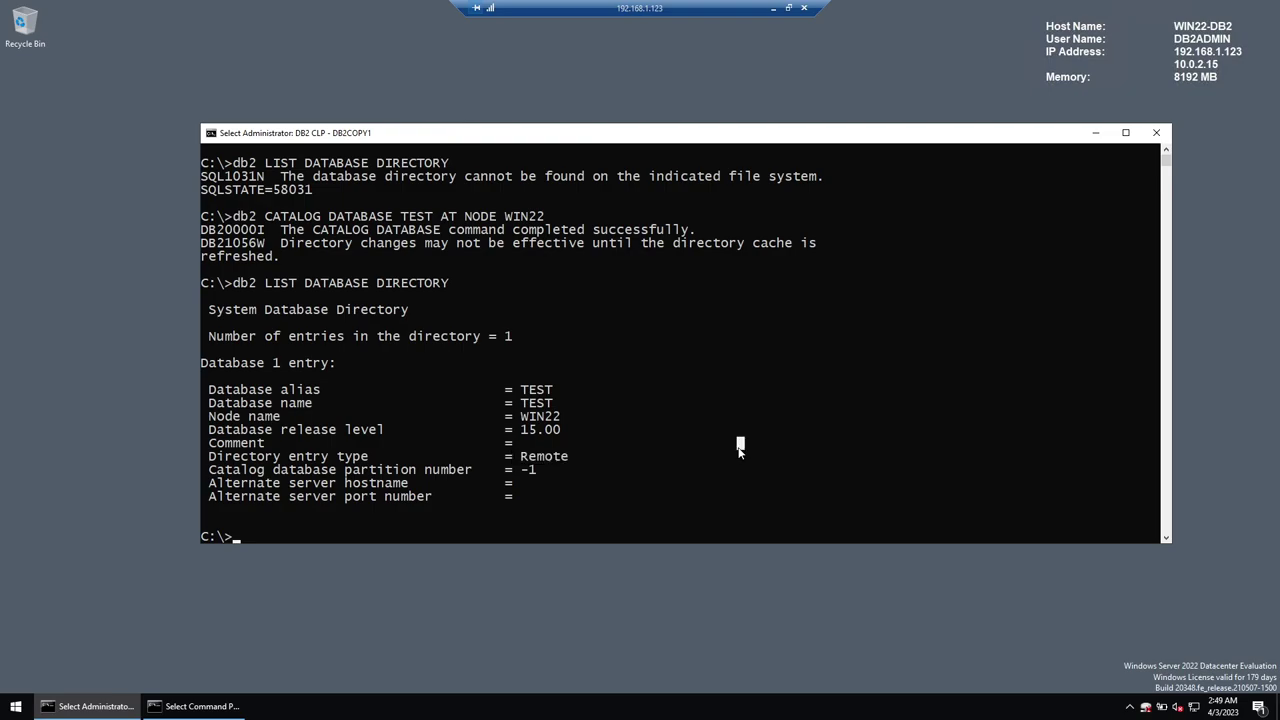
{"action": "left_click", "coordinate": [838, 393]}
{"action": "key", "text": "Escape"}
{"action": "type", "text": "cls"}
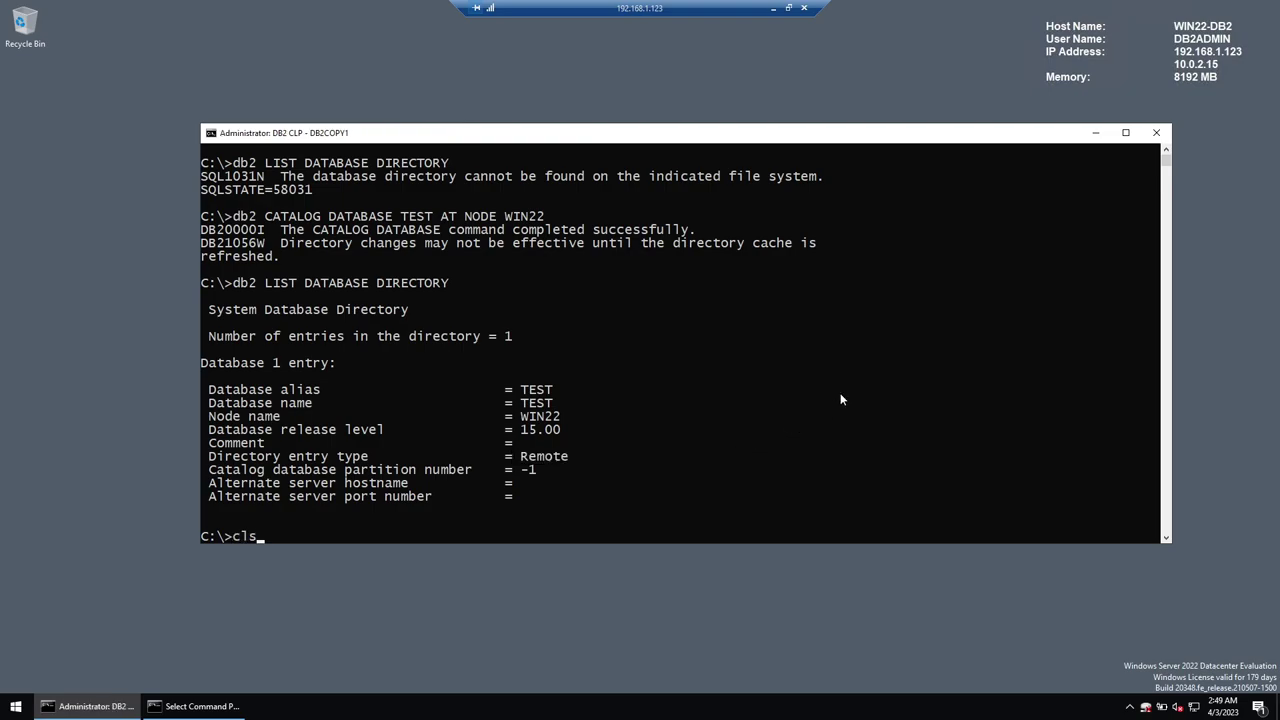
{"action": "key", "text": "Return"}
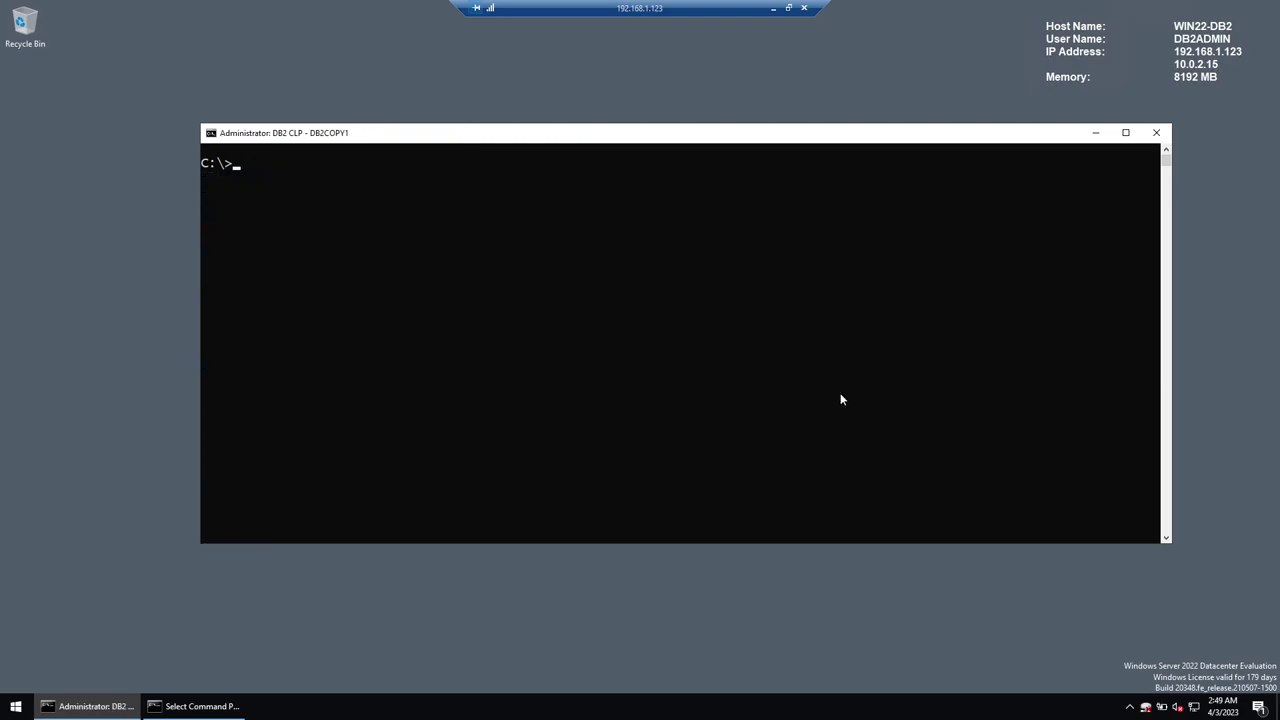
- Switch to the WIN22 server's remote session and rerun db2 LIST APPLICATIONS in its DB2 command window
{"action": "left_click", "coordinate": [770, 8]}
{"action": "left_click", "coordinate": [100, 704]}
{"action": "left_click", "coordinate": [544, 310]}
{"action": "key", "text": "Up"}
{"action": "key", "text": "Up"}
{"action": "key", "text": "Return"}
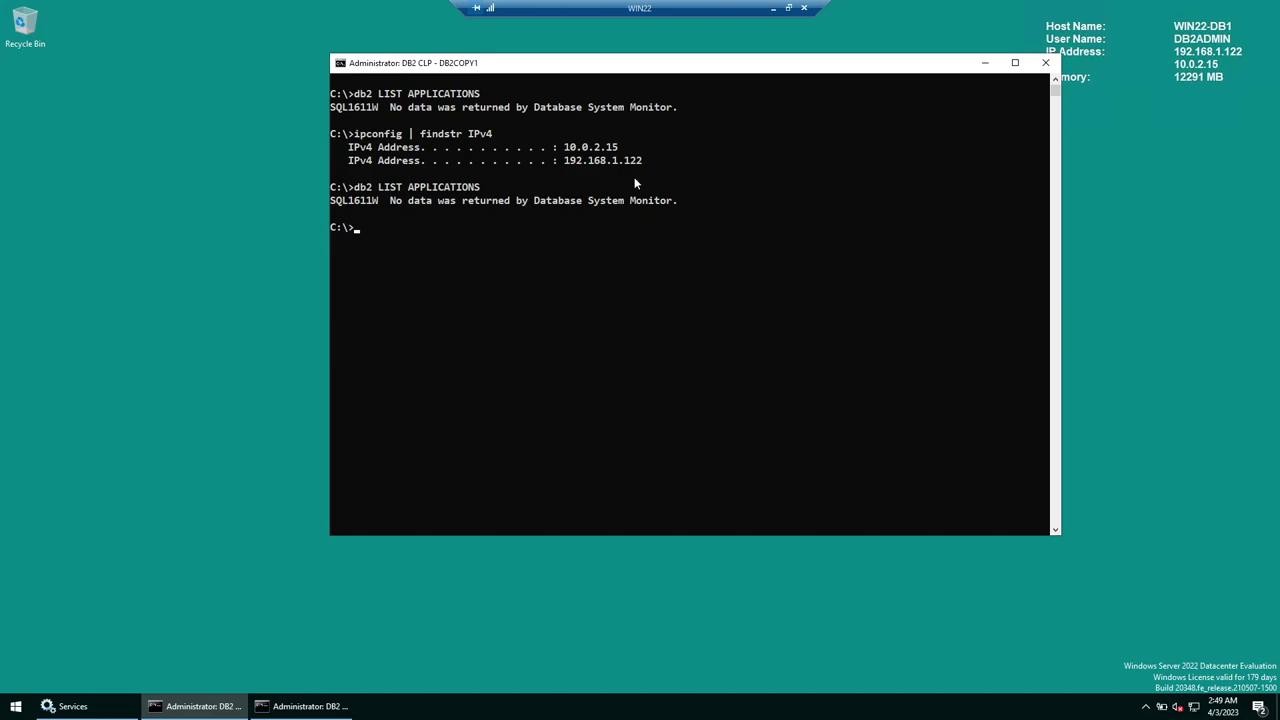
- Switch to the 192.168.1.123 client session and connect to database TEST as user db2admin, supplying the account password
{"action": "left_click", "coordinate": [773, 9]}
{"action": "left_click", "coordinate": [195, 706]}
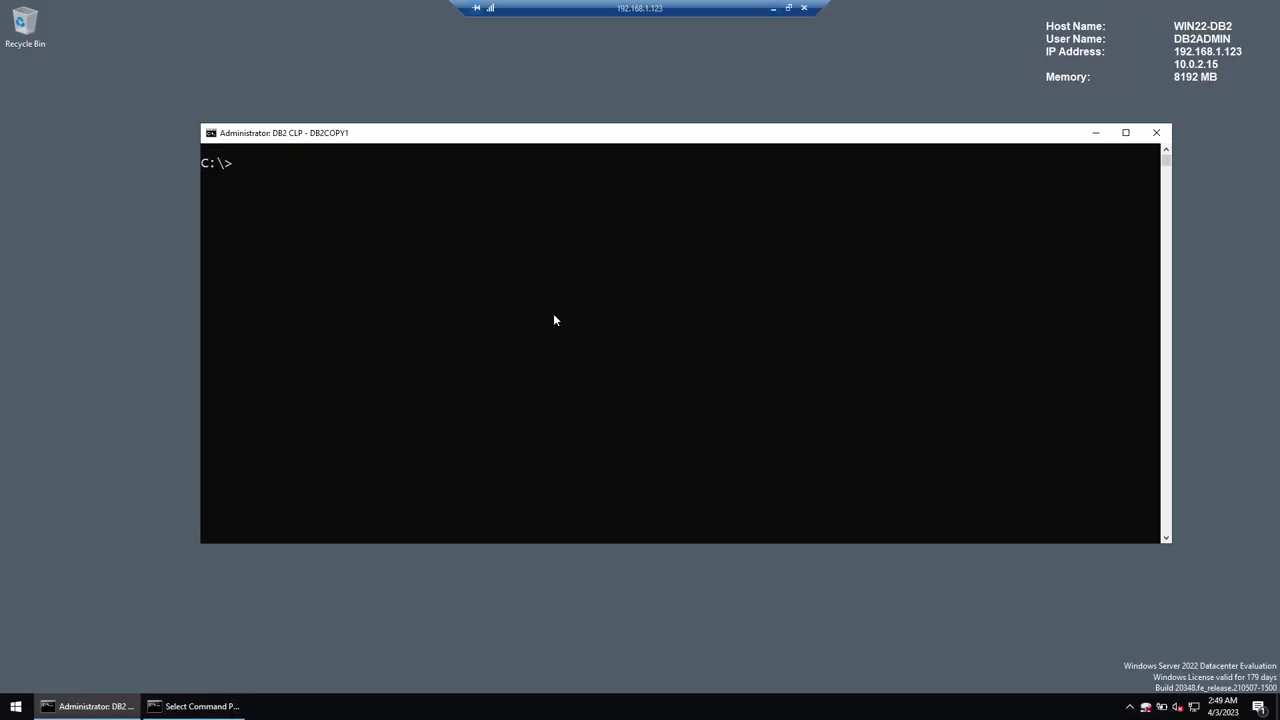
{"action": "type", "text": "db2 connect to TEST "}
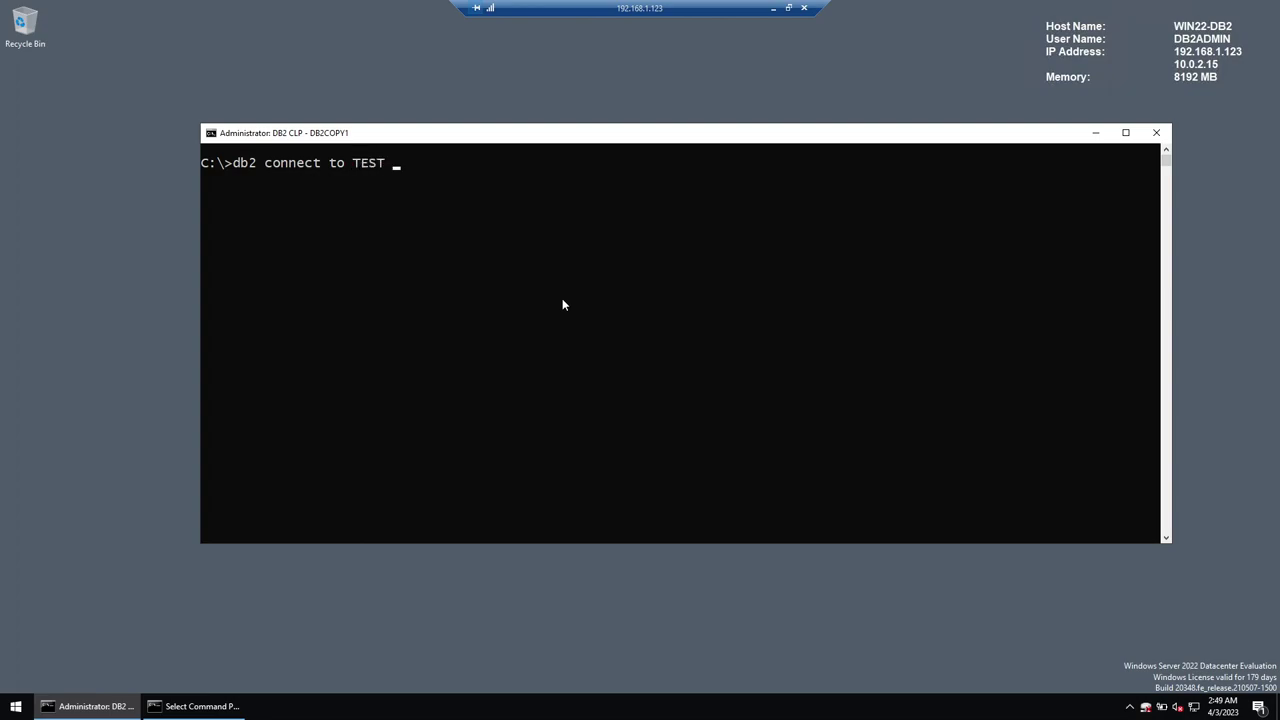
{"action": "type", "text": "user db2adming using "}
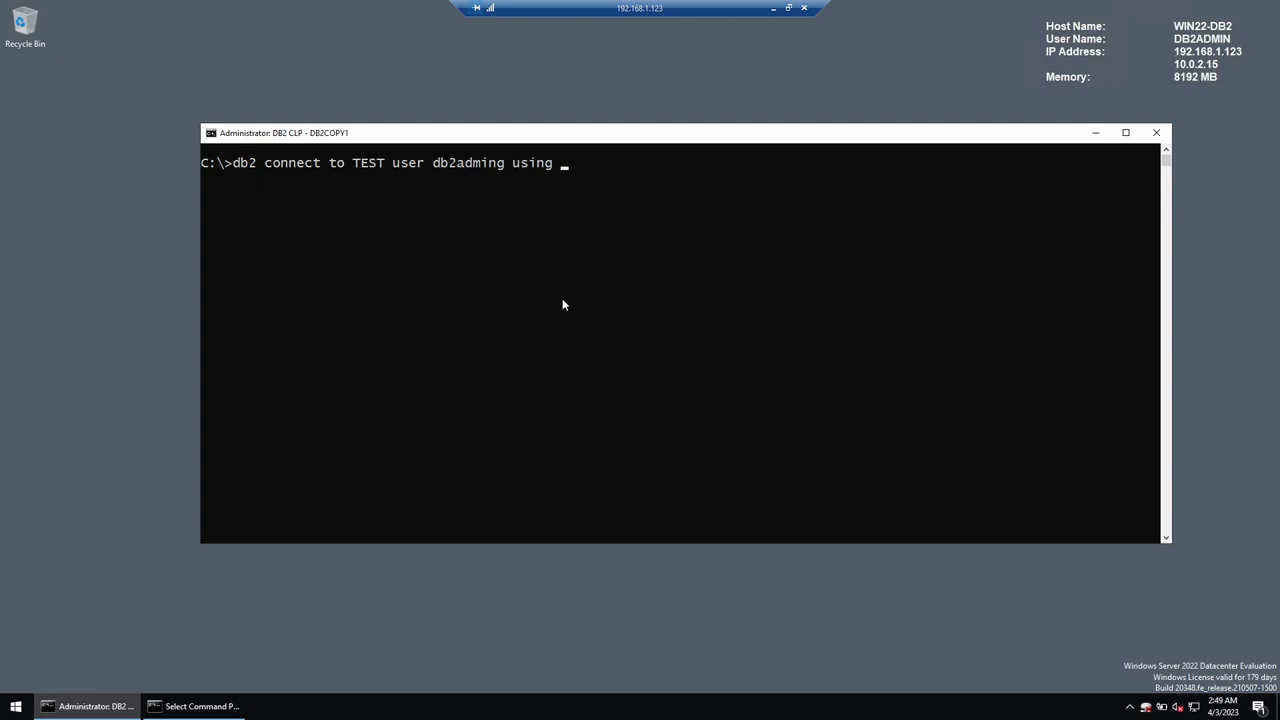
{"action": "type", "text": "password"}
{"action": "key", "text": "Delete"}
{"action": "key", "text": "Return"}
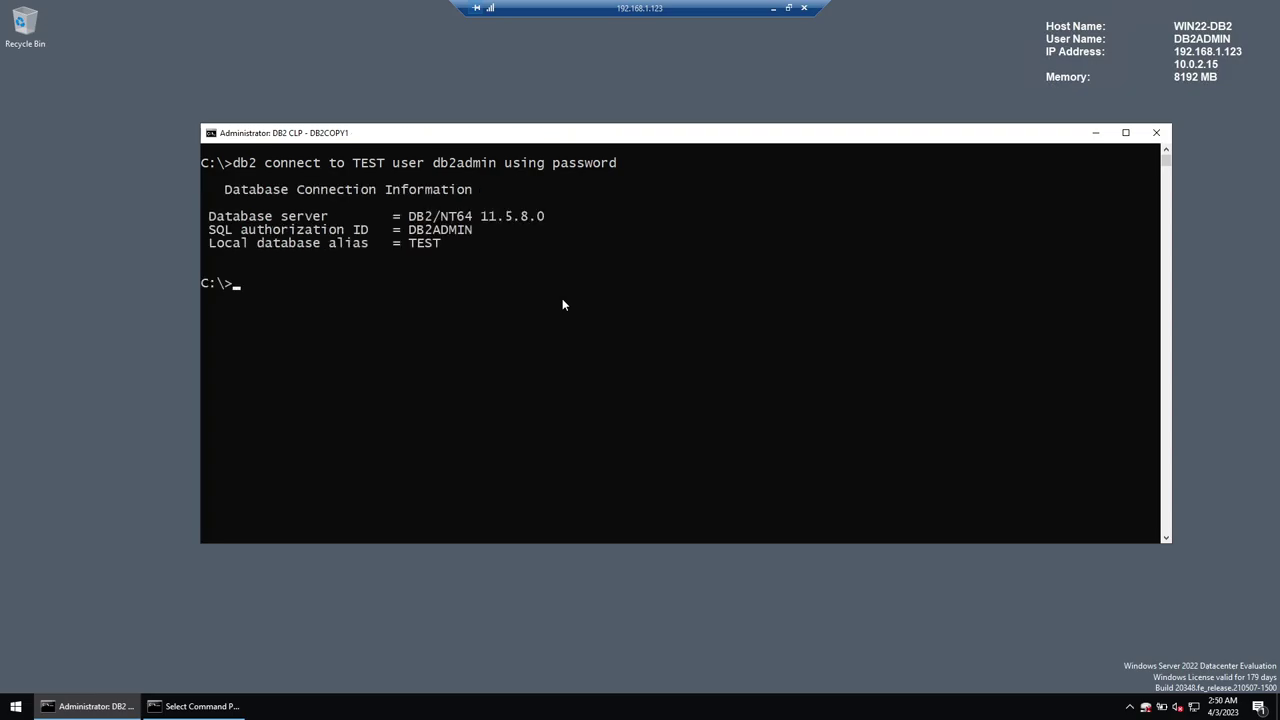
- Close the database connection with db2 connect reset and clear the screen
{"action": "type", "text": "db2 connect reset"}
{"action": "key", "text": "Return"}
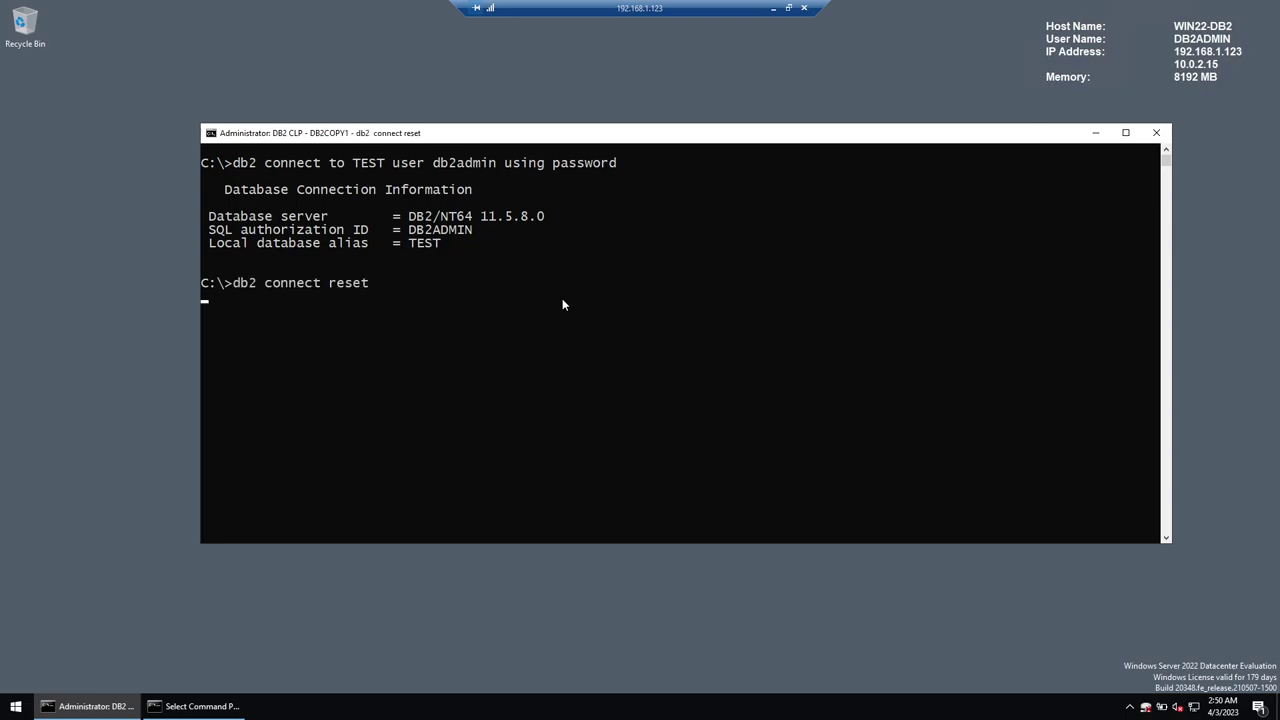
{"action": "type", "text": "cls"}
{"action": "key", "text": "Return"}
- Check the client's connection status with db2 GET CONNECTION STATE
{"action": "type", "text": "d"}
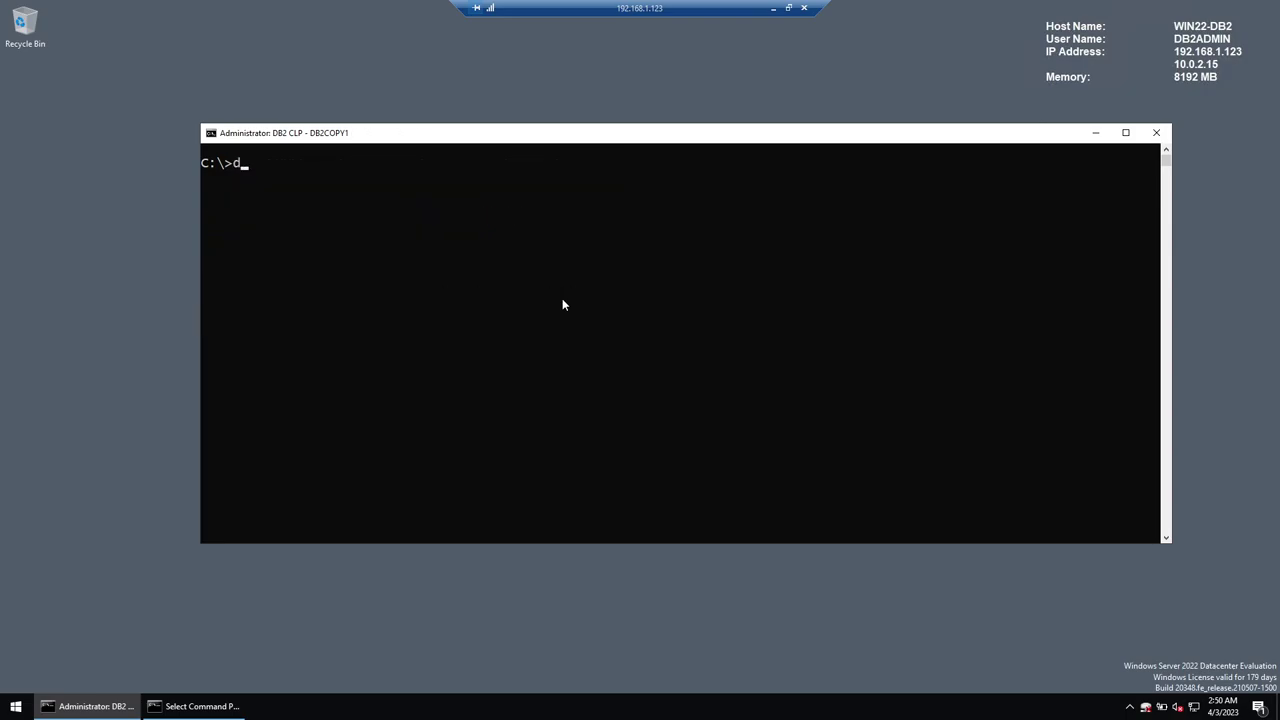
{"action": "type", "text": "b2 GET CONNECTION STATE"}
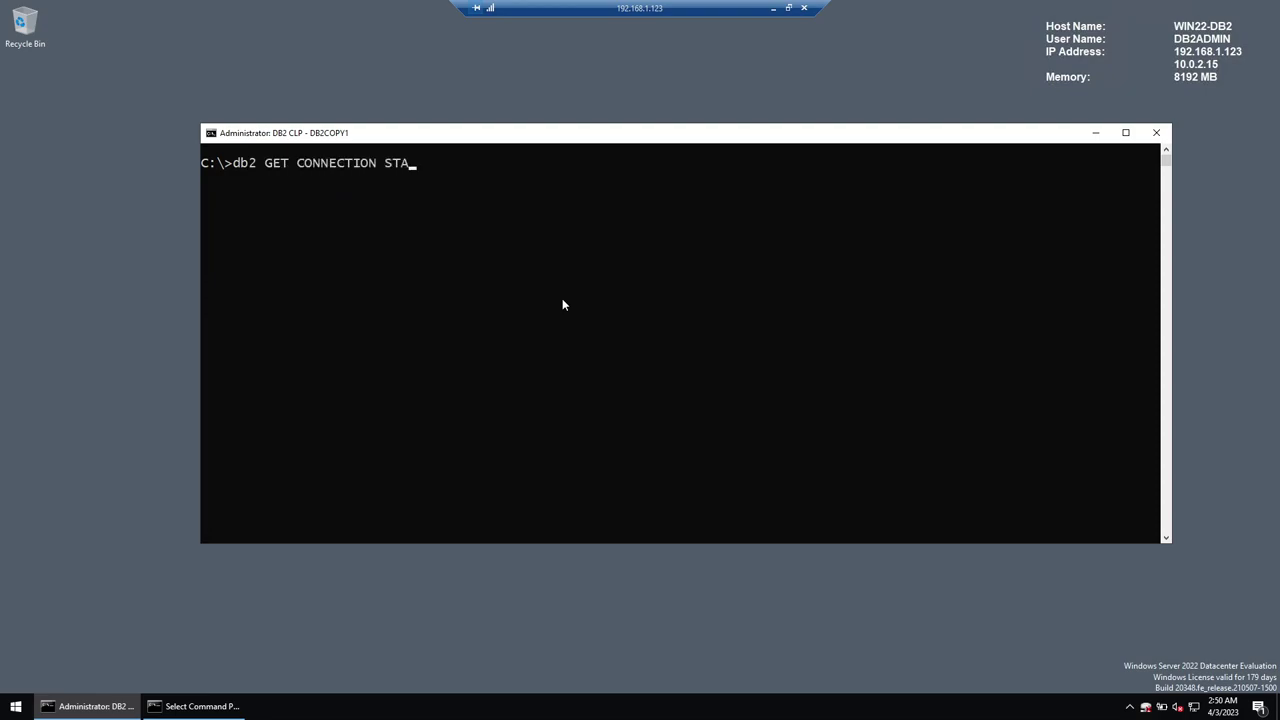
{"action": "key", "text": "Return"}
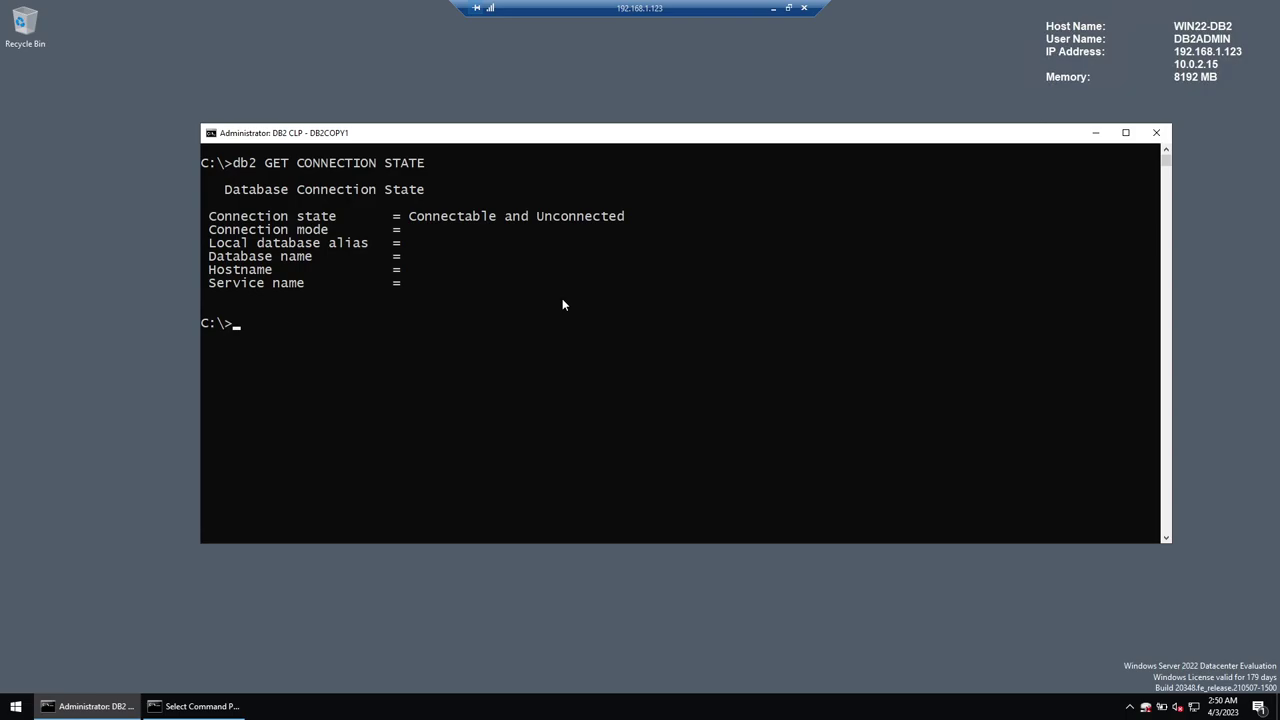
- Reconnect to database TEST as db2admin by reusing the earlier connect command with the account password
{"action": "key", "text": "Up"}
{"action": "key", "text": "Up"}
{"action": "key", "text": "Up"}
{"action": "key", "text": "Up"}
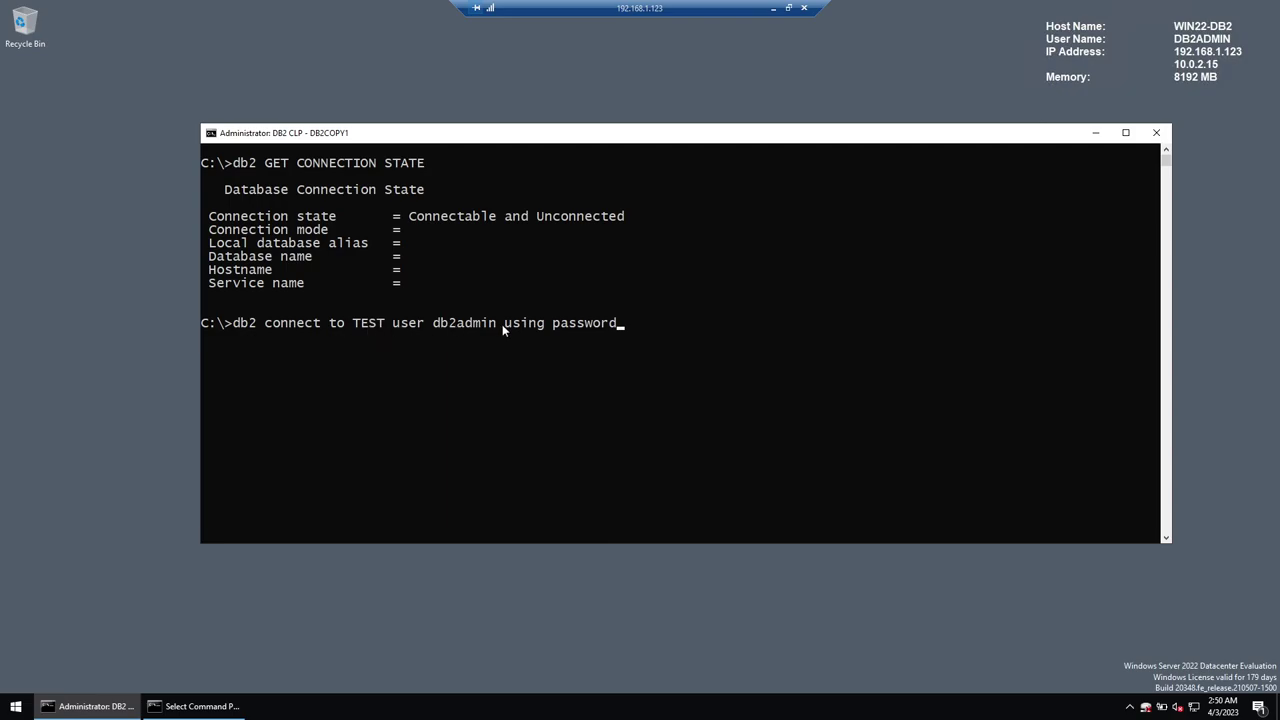
{"action": "double_click", "coordinate": [433, 326]}
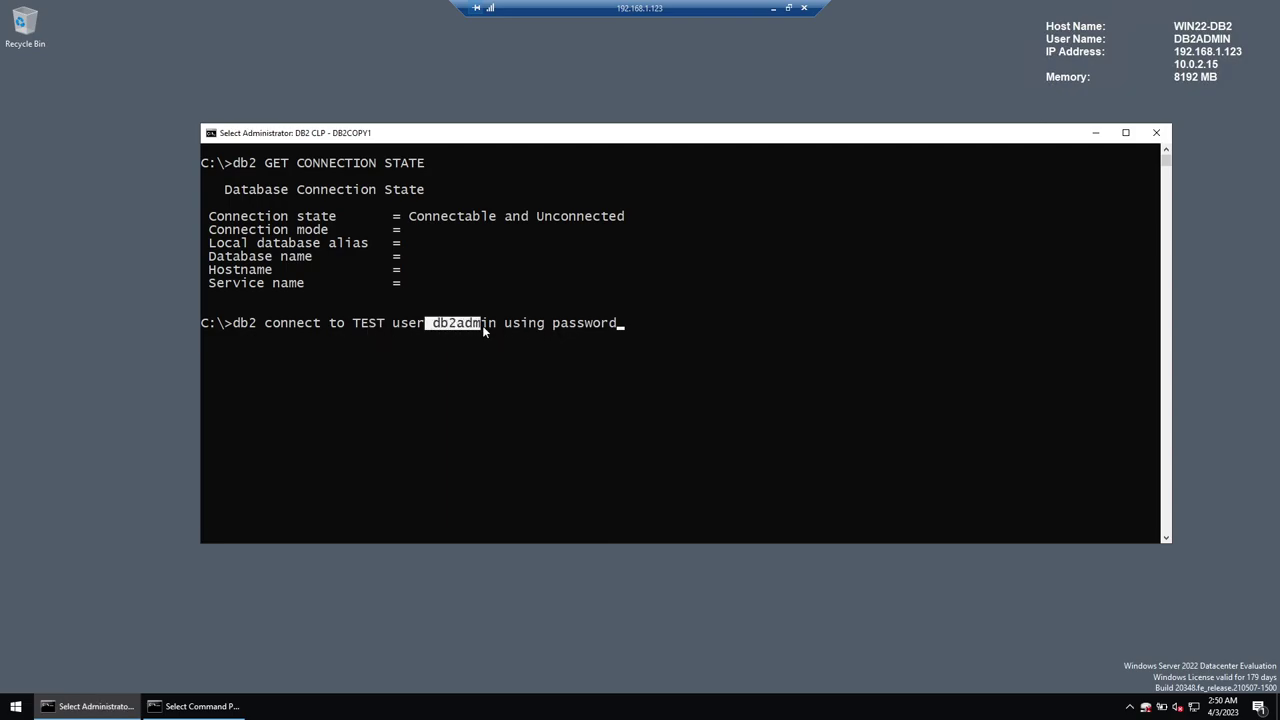
{"action": "left_click", "coordinate": [708, 324]}
{"action": "key", "text": "Escape"}
{"action": "key", "text": "Return"}
- Rerun db2 GET CONNECTION STATE and examine the connection state, service name and local database alias
{"action": "key", "text": "Up"}
{"action": "key", "text": "Up"}
{"action": "key", "text": "Up"}
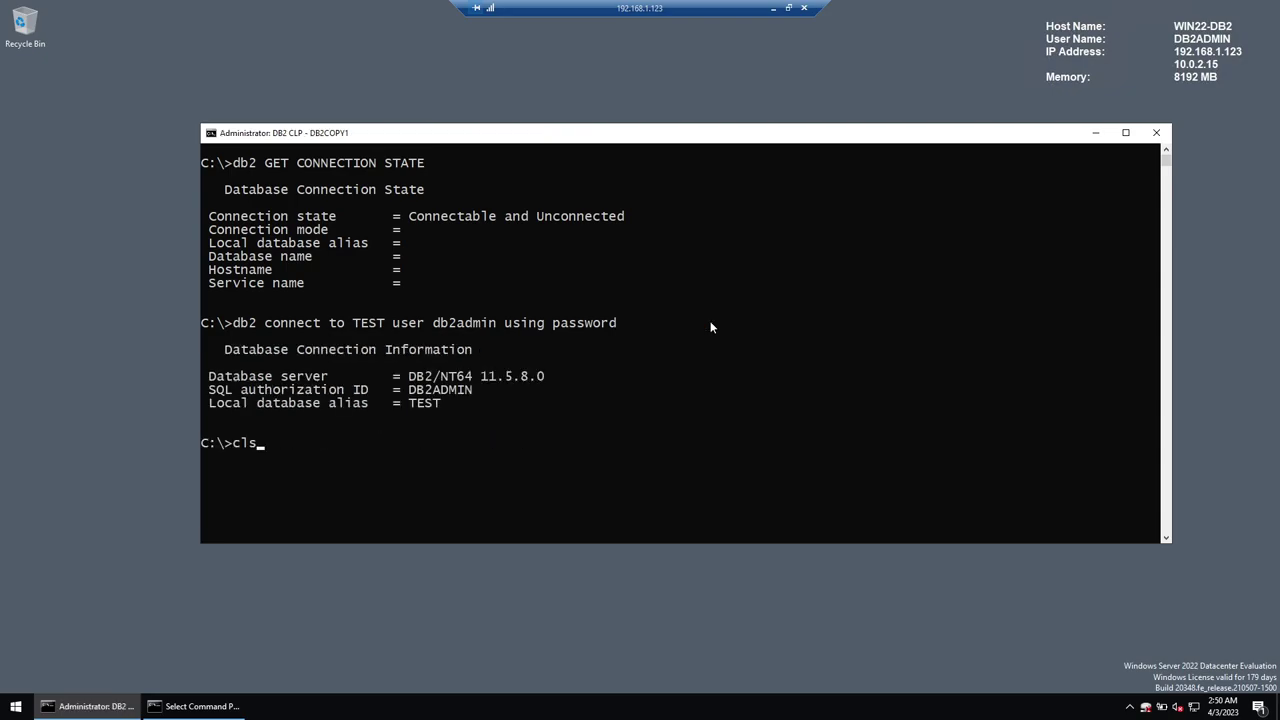
{"action": "key", "text": "Up"}
{"action": "key", "text": "Up"}
{"action": "key", "text": "Up"}
{"action": "key", "text": "Up"}
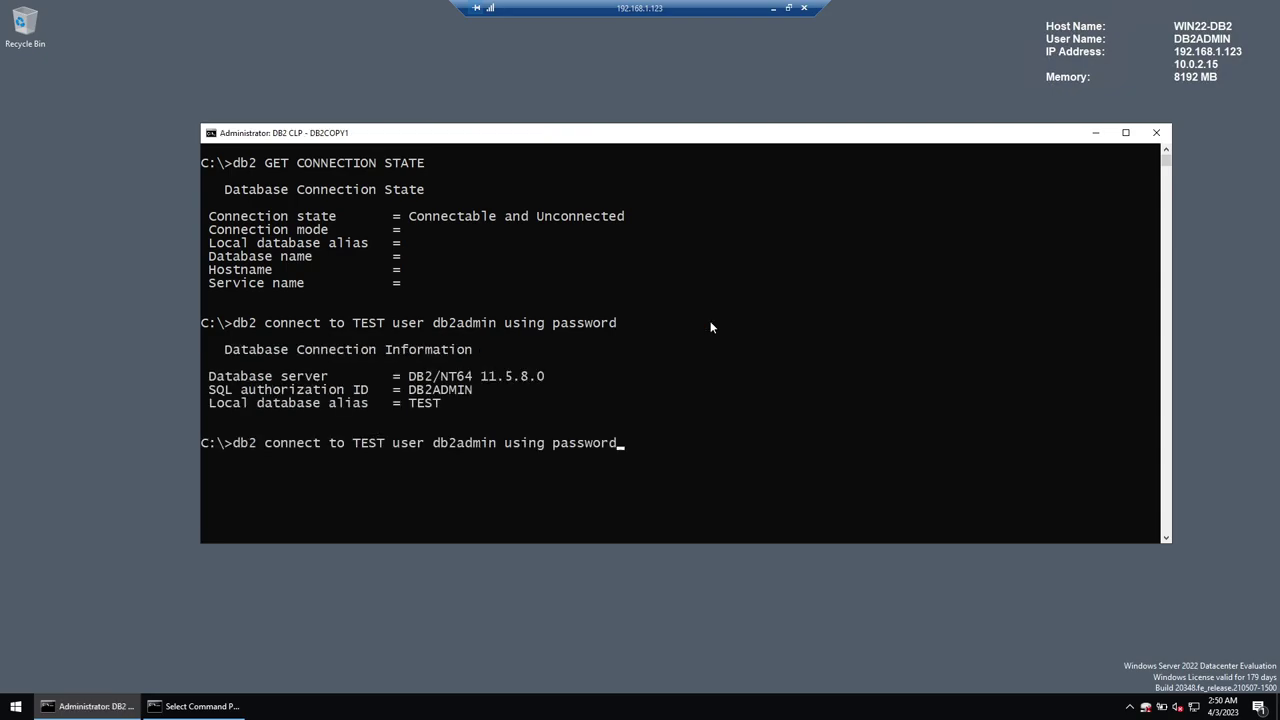
{"action": "key", "text": "Return"}
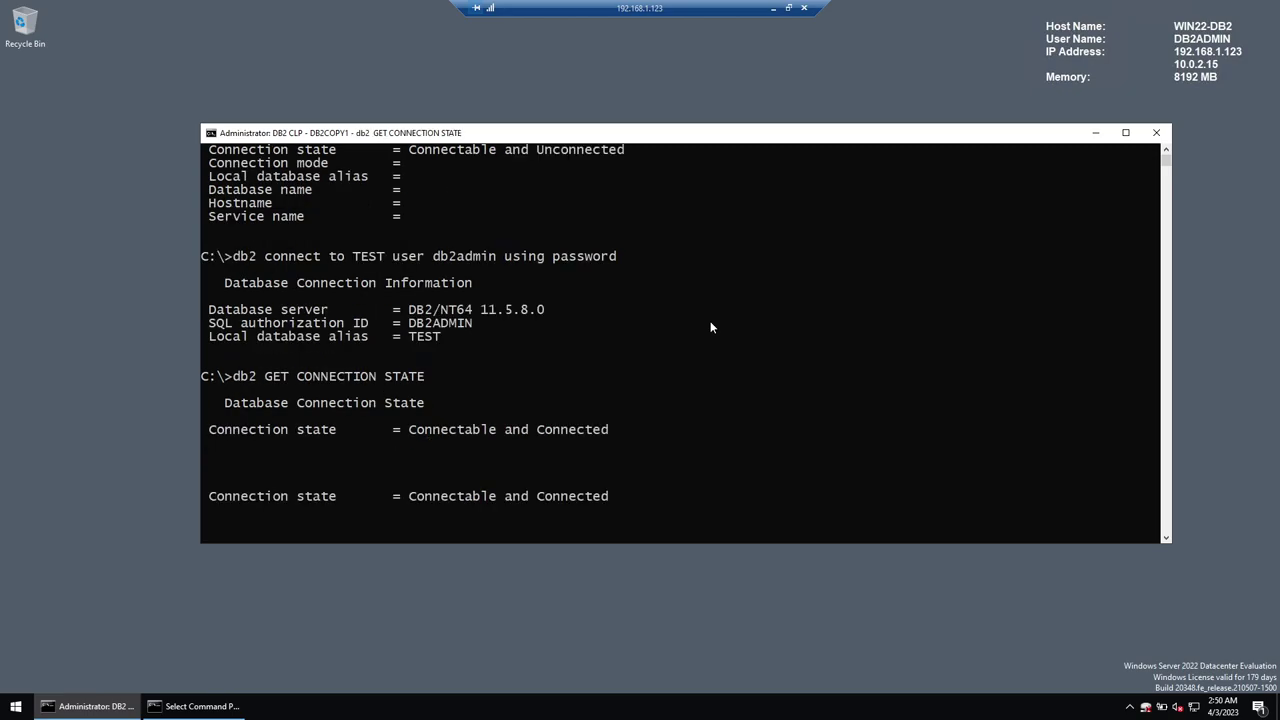
{"action": "left_click_drag", "start_coordinate": [410, 151], "coordinate": [622, 158]}
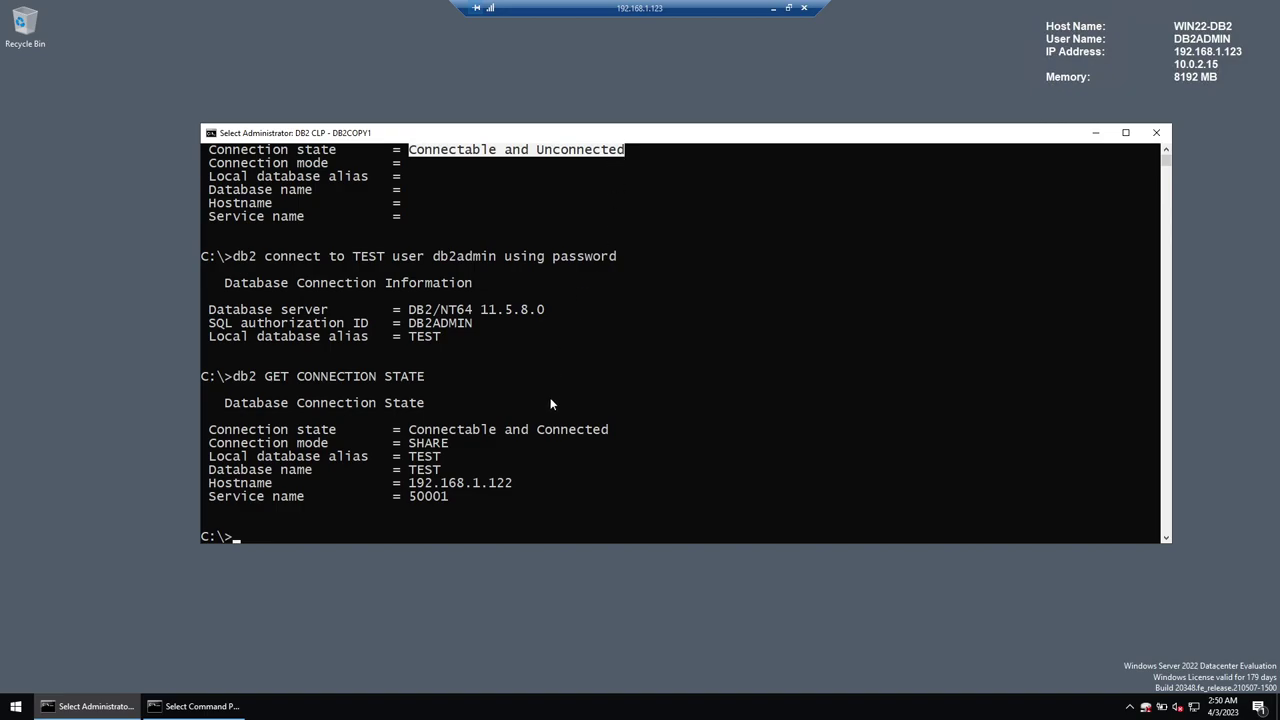
{"action": "left_click_drag", "start_coordinate": [538, 430], "coordinate": [607, 430]}
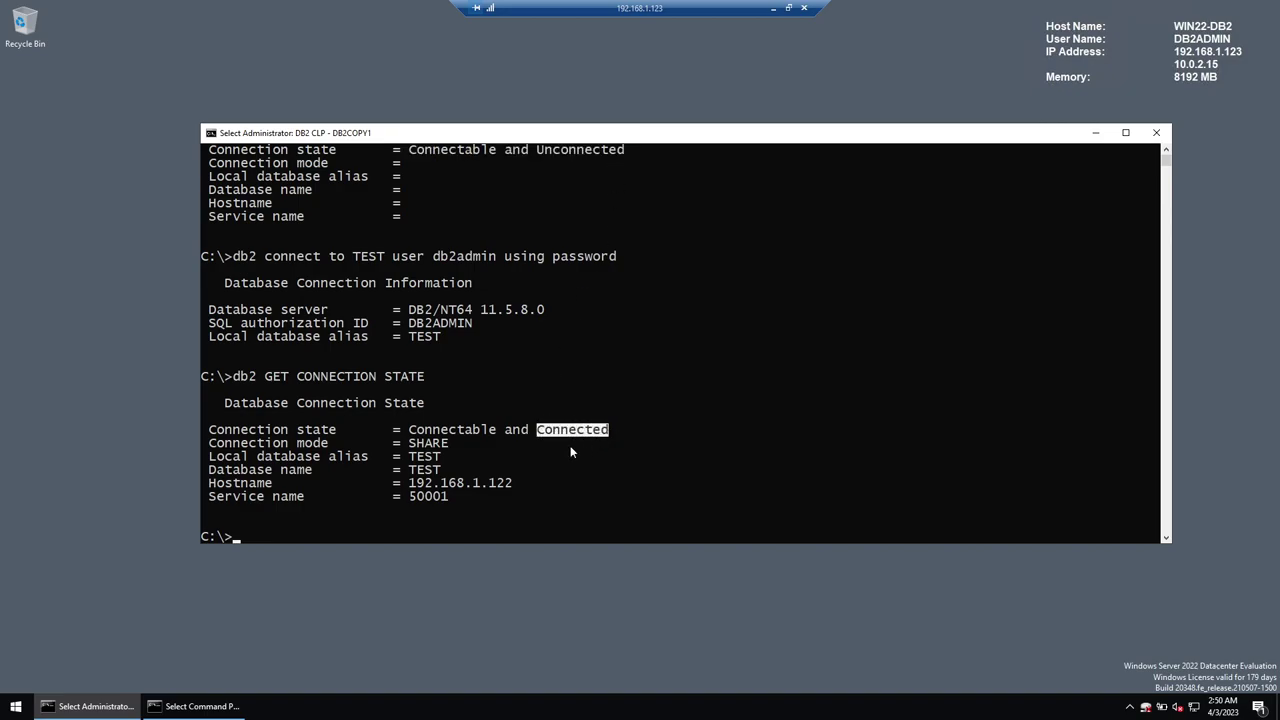
{"action": "left_click_drag", "start_coordinate": [410, 483], "coordinate": [452, 497]}
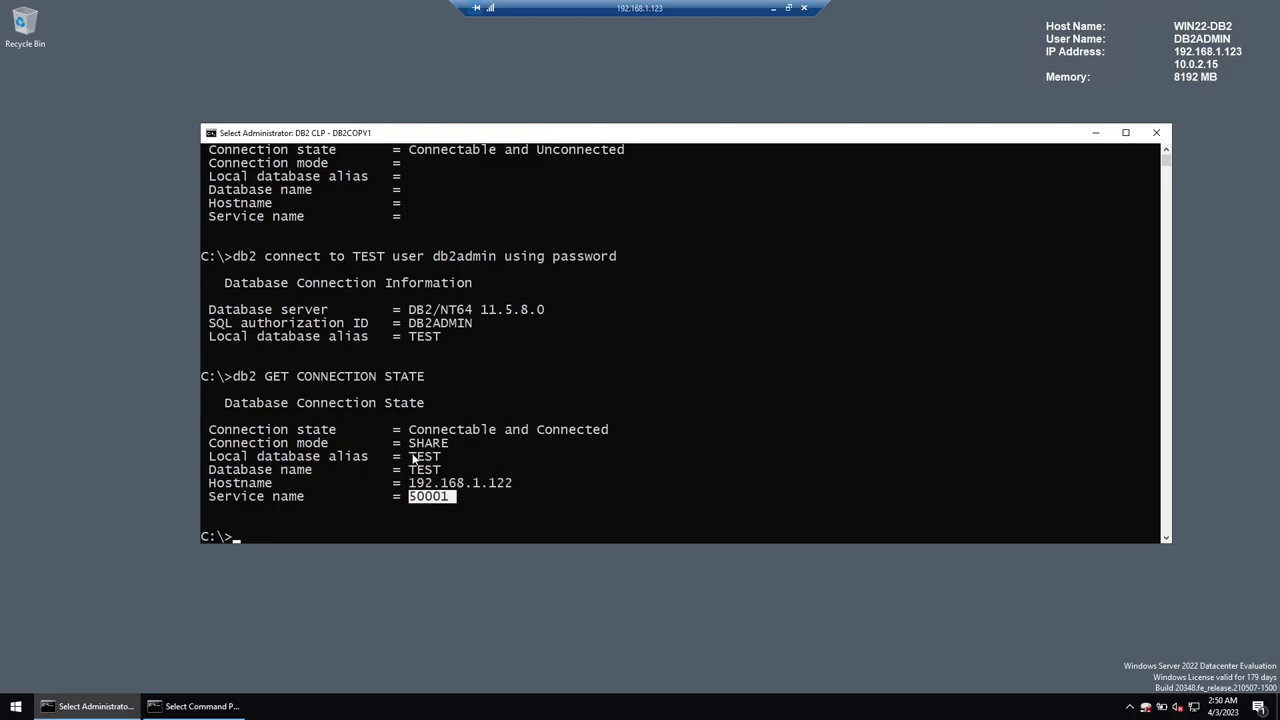
{"action": "left_click_drag", "start_coordinate": [409, 456], "coordinate": [432, 458]}
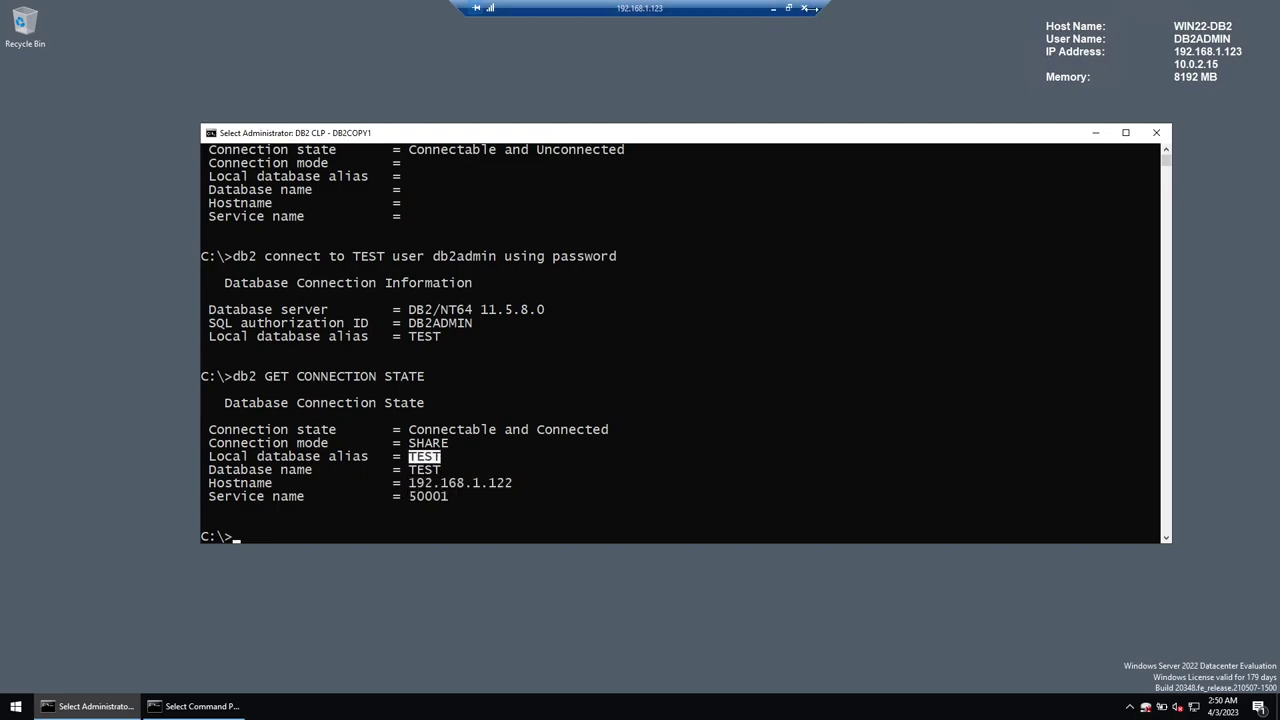
- Switch to the WIN22 server's remote session and widen its DB2 command window on both sides
{"action": "left_click", "coordinate": [773, 9]}
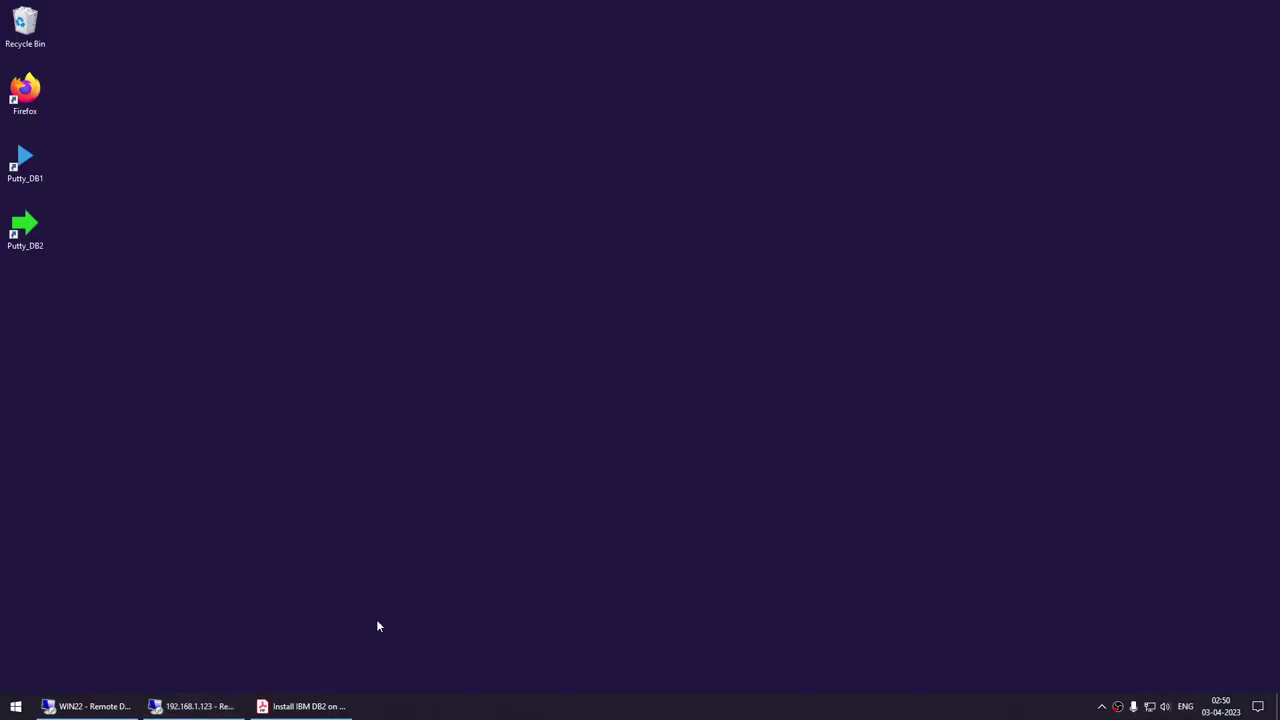
{"action": "left_click", "coordinate": [116, 706]}
{"action": "left_click", "coordinate": [543, 320]}
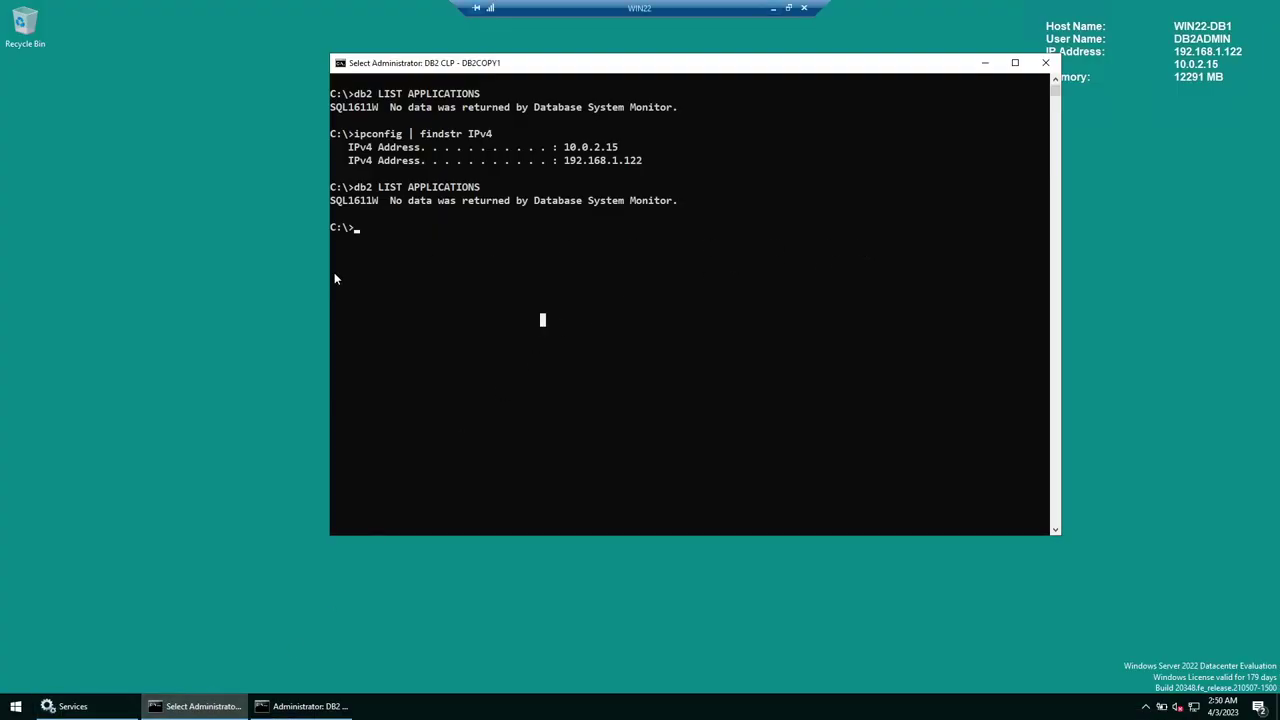
{"action": "left_click_drag", "start_coordinate": [327, 271], "coordinate": [110, 265]}
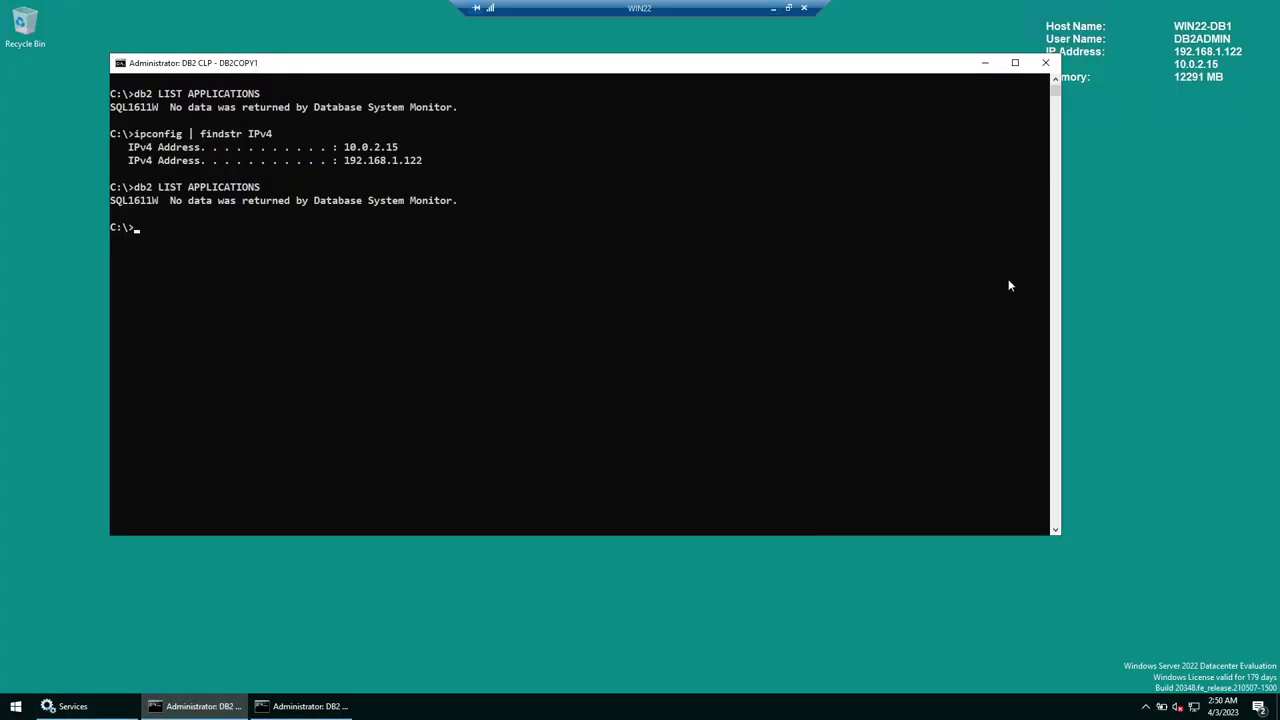
{"action": "left_click_drag", "start_coordinate": [1063, 282], "coordinate": [1148, 285]}
- Rerun db2 LIST APPLICATIONS and compare the IP address in the application ID with the server's own IPv4 address
{"action": "left_click", "coordinate": [707, 266]}
{"action": "key", "text": "Escape"}
{"action": "key", "text": "Up"}
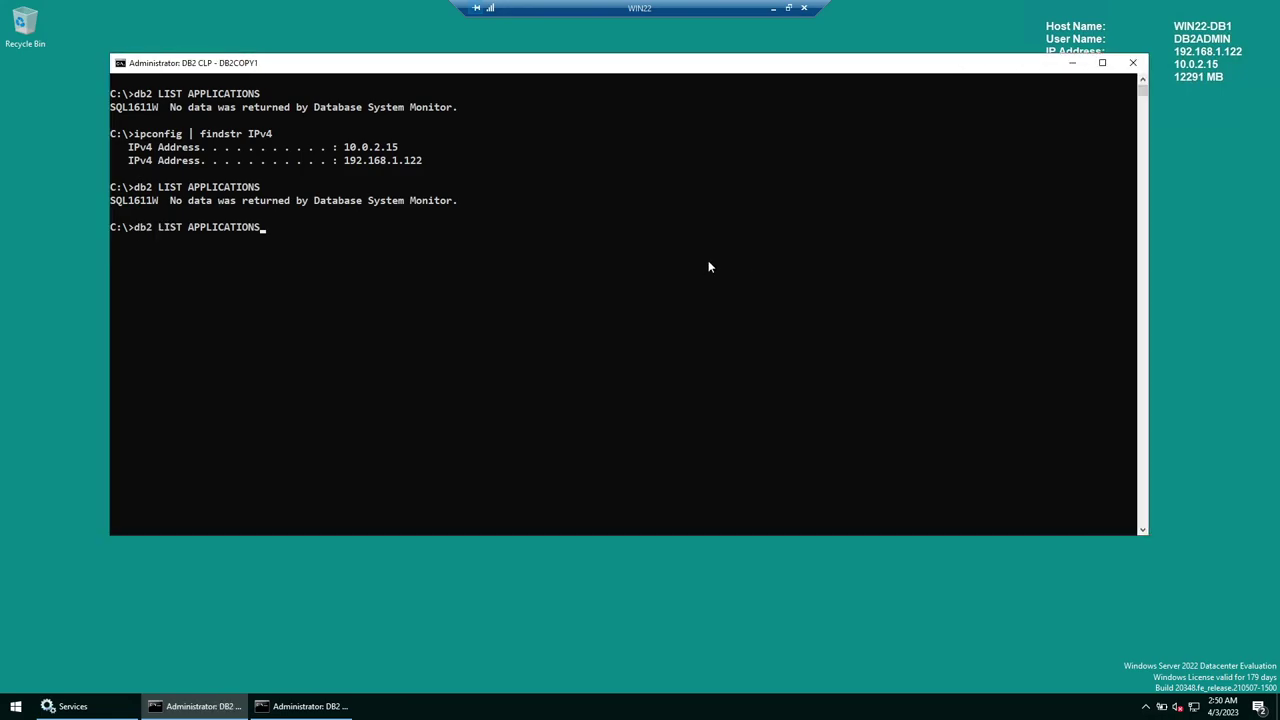
{"action": "key", "text": "Return"}
{"action": "left_click_drag", "start_coordinate": [320, 293], "coordinate": [392, 292]}
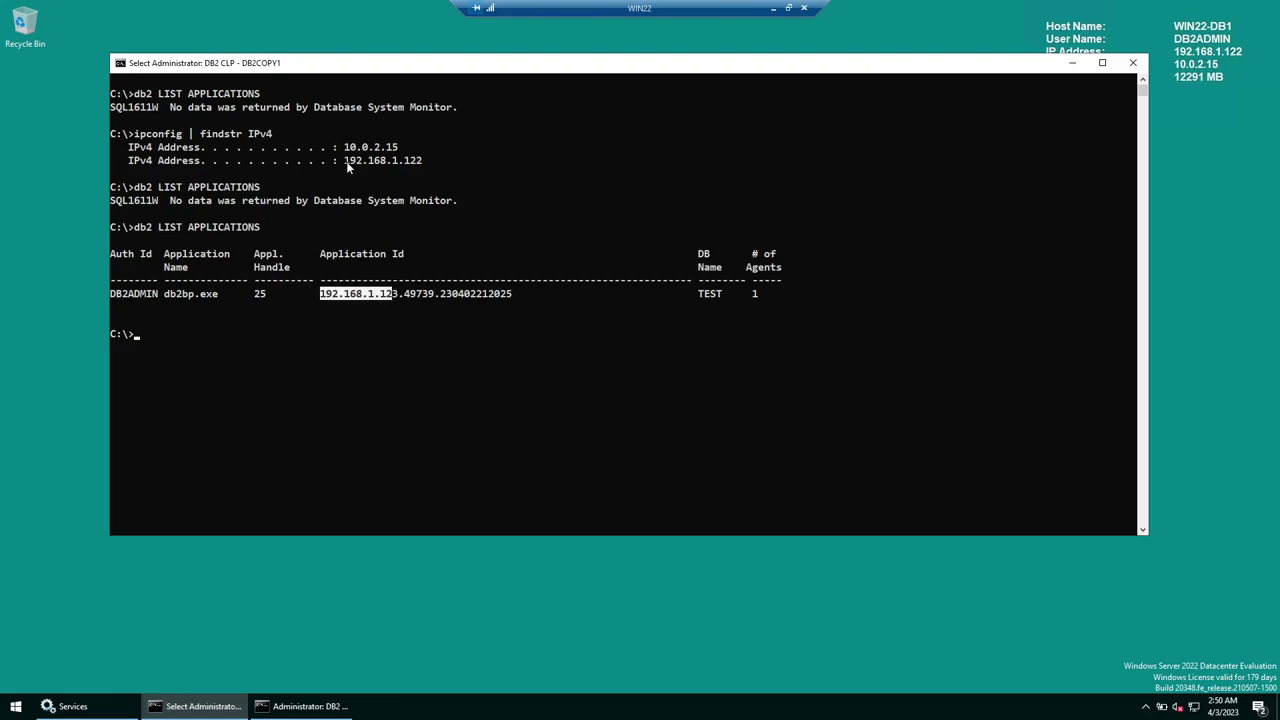
{"action": "left_click_drag", "start_coordinate": [345, 160], "coordinate": [422, 163]}
{"action": "left_click_drag", "start_coordinate": [321, 294], "coordinate": [392, 290]}
- Leave the remote sessions and review the database server and client steps in the Install IBM DB2 PDF in Acrobat Reader, ending at its title page
{"action": "left_click", "coordinate": [775, 9]}
{"action": "left_click", "coordinate": [205, 708]}
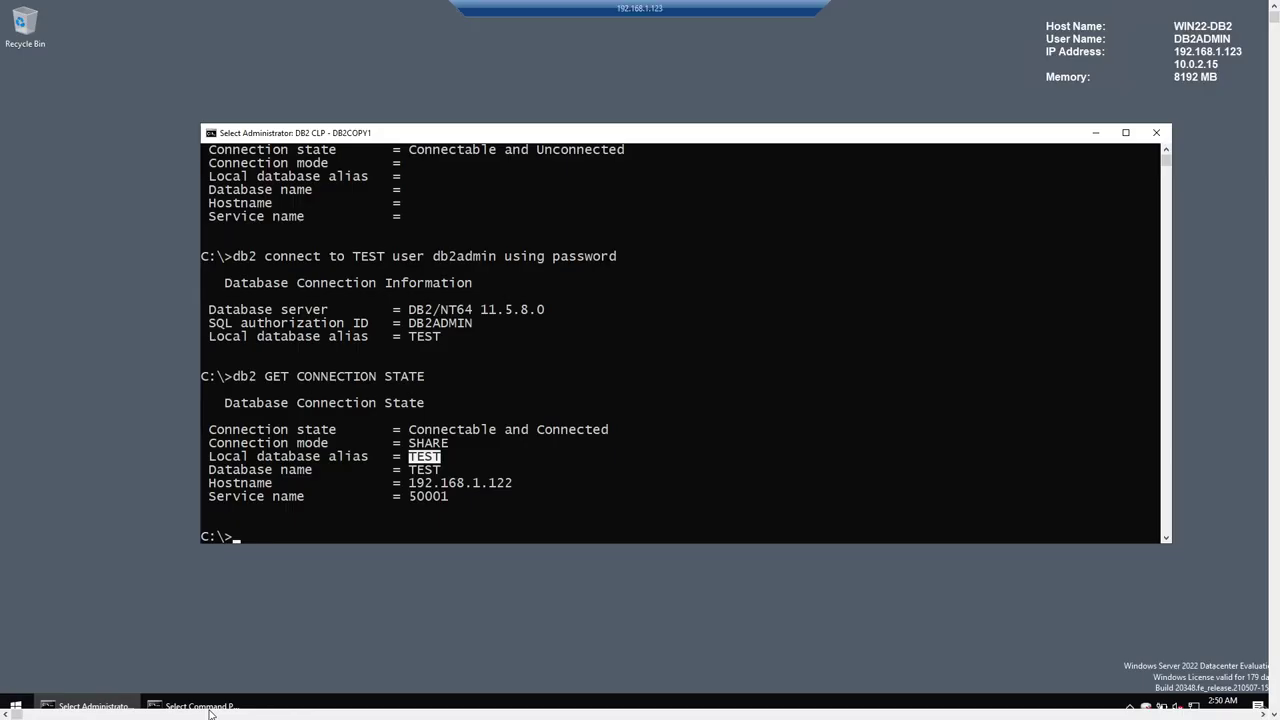
{"action": "left_click", "coordinate": [780, 9]}
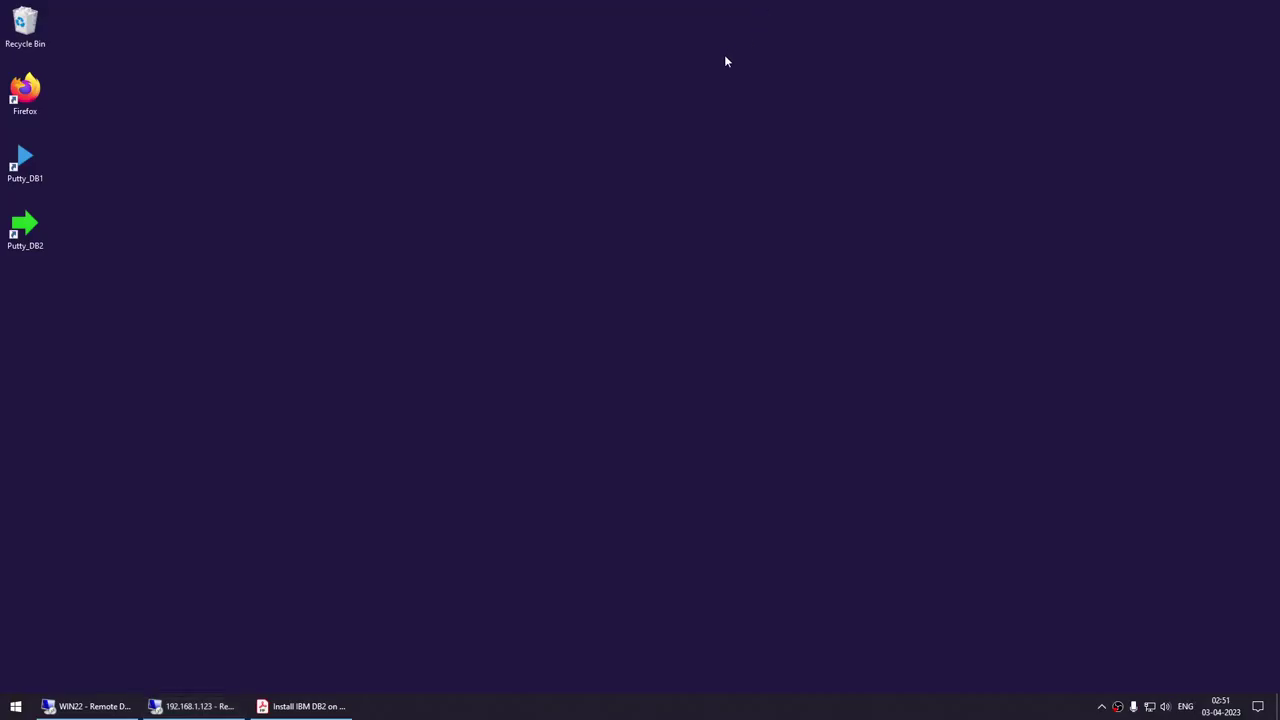
{"action": "left_click", "coordinate": [320, 705]}
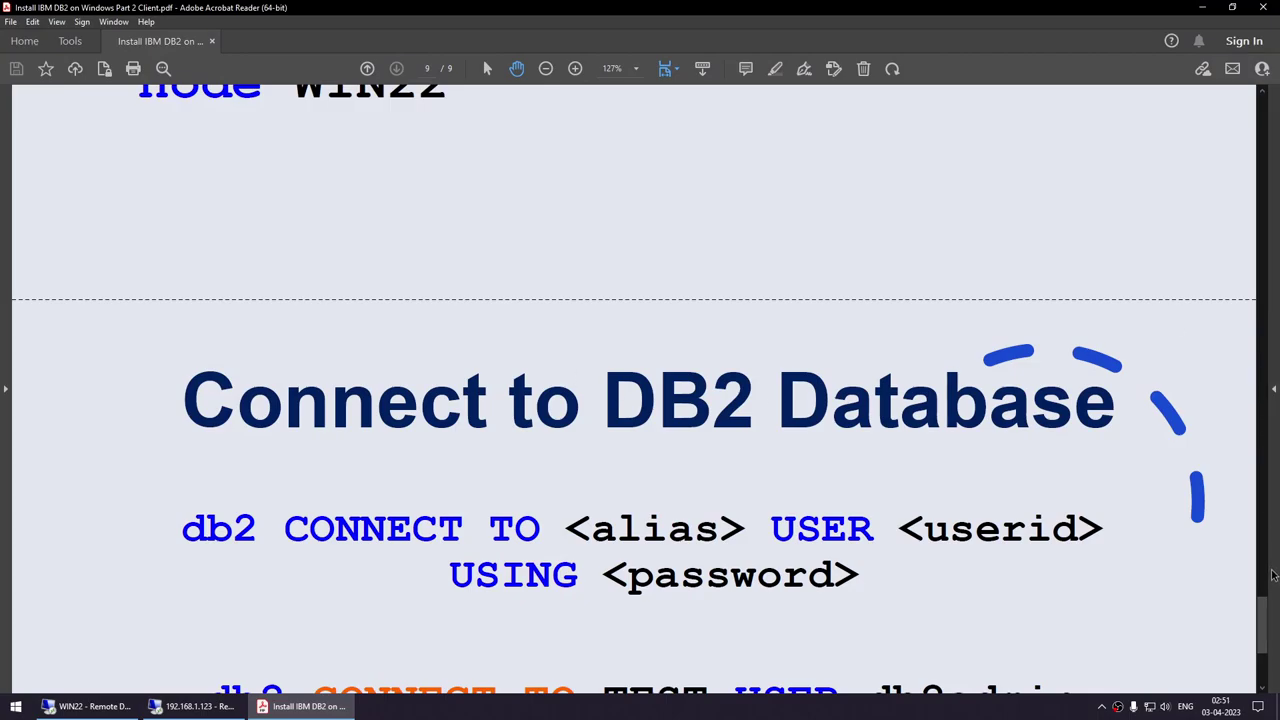
{"action": "left_click_drag", "start_coordinate": [1262, 620], "coordinate": [1239, 180]}
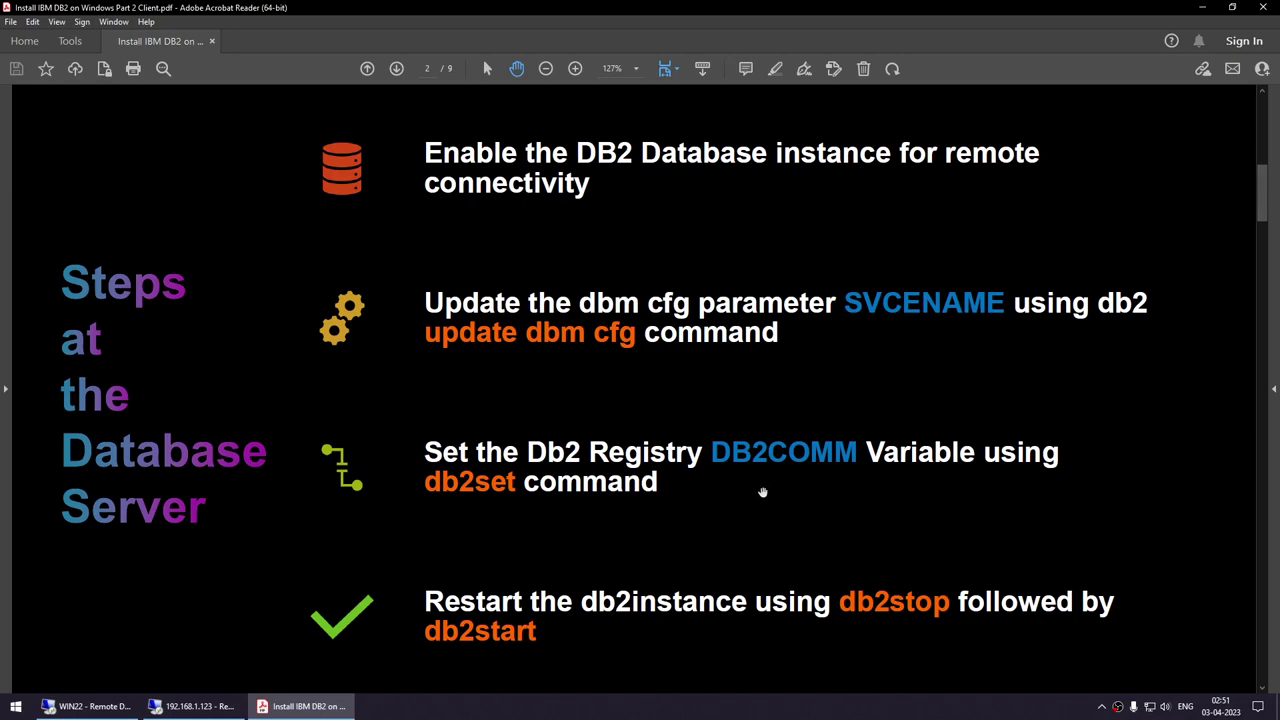
{"action": "scroll", "coordinate": [762, 492], "scroll_direction": "down", "scroll_amount": 10}
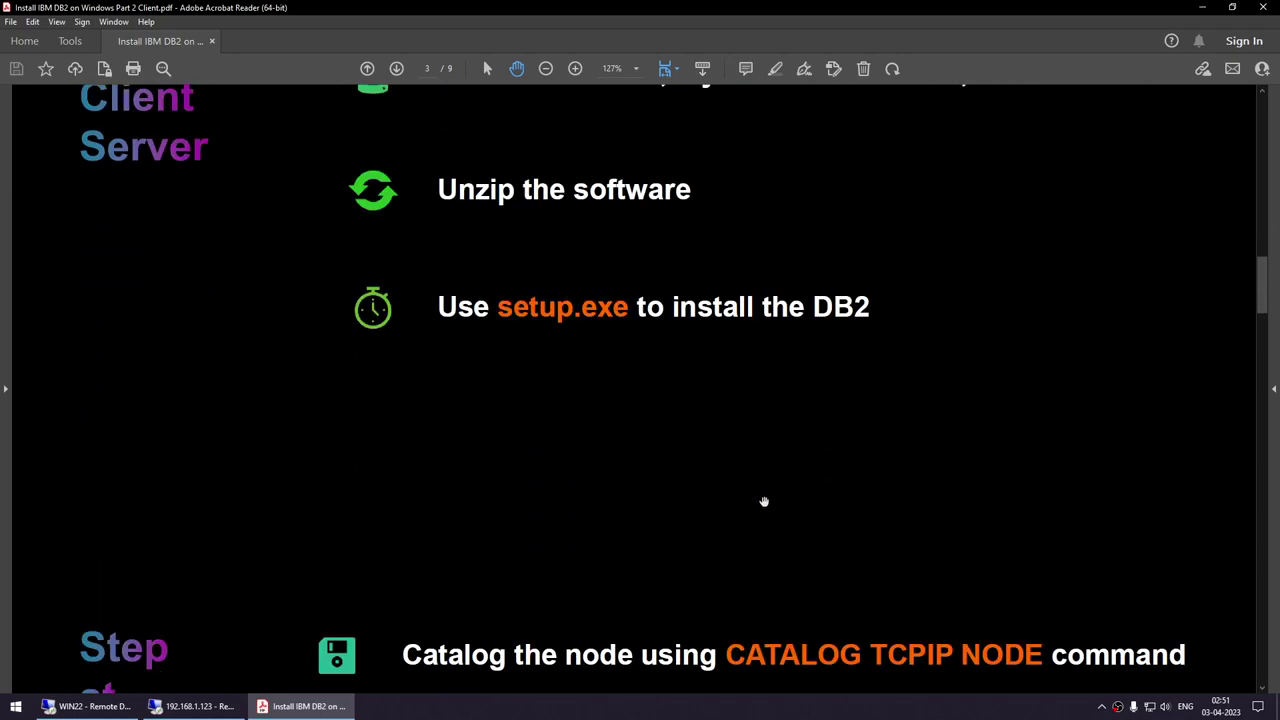
{"action": "scroll", "coordinate": [763, 501], "scroll_direction": "down", "scroll_amount": 5}
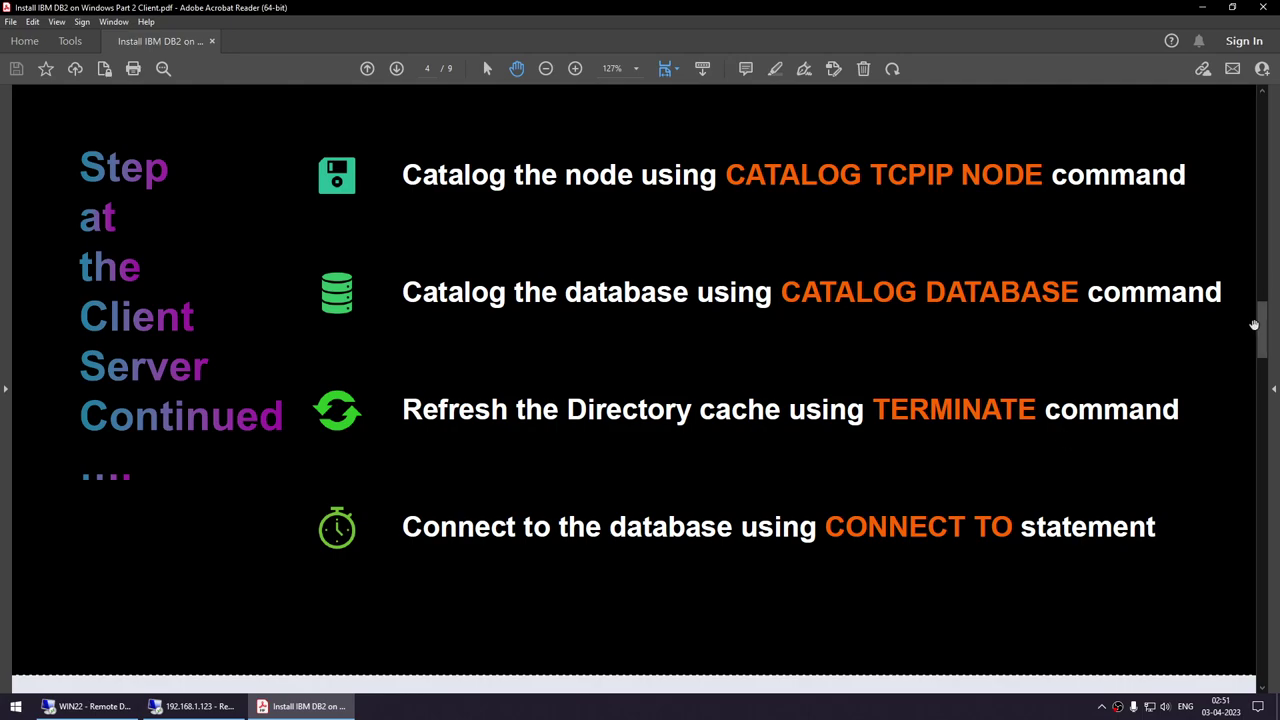
{"action": "left_click_drag", "start_coordinate": [1262, 330], "coordinate": [1264, 105]}
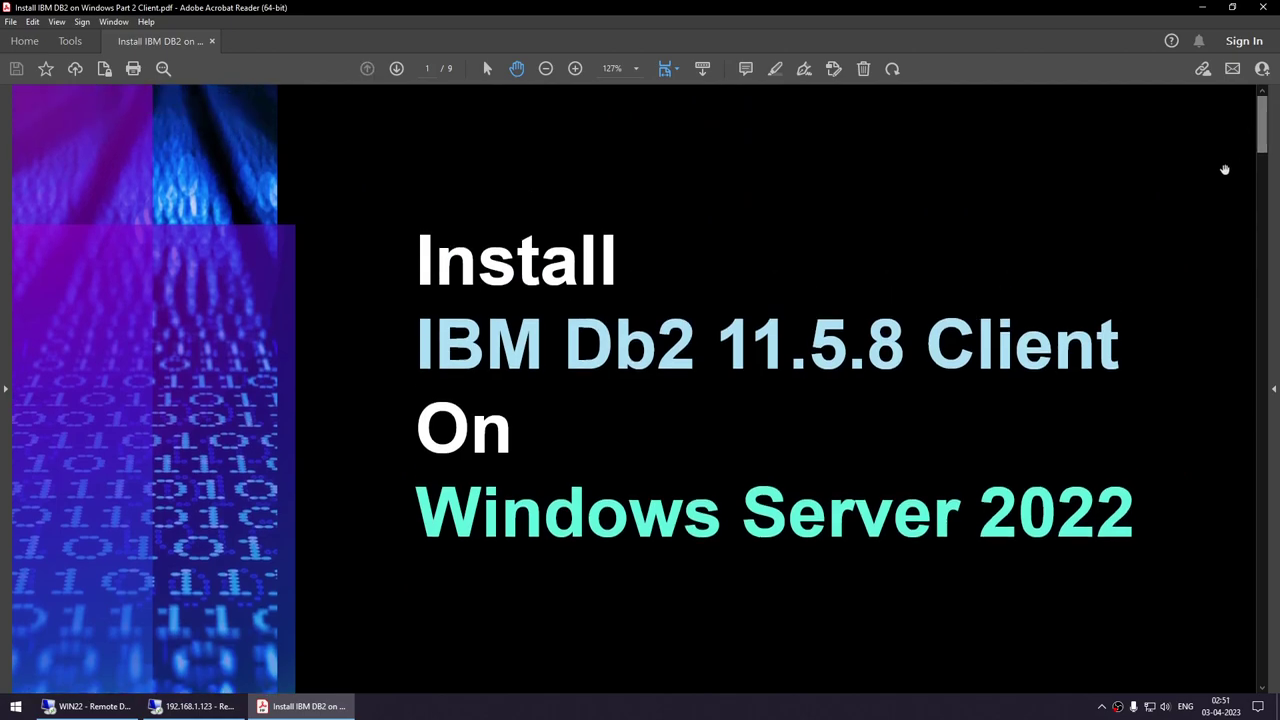